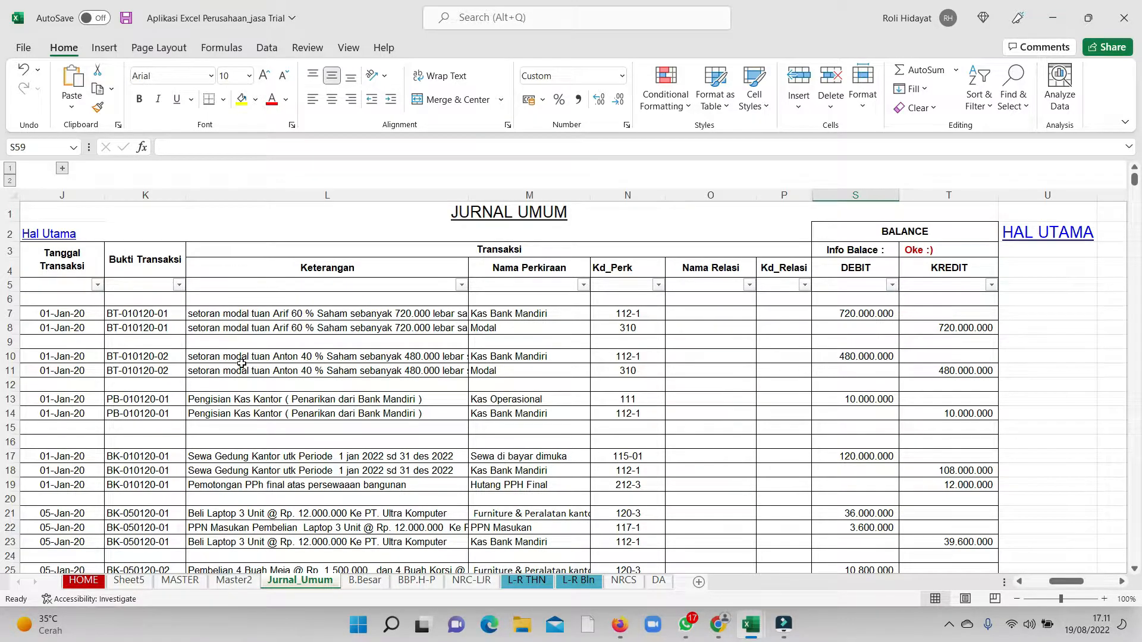
Step: Open the MASTER sheet and examine the balance sheet accounts from ASSET LANCAR down to KEWAJIBAN, with their codes and balance positions
scroll(188, 450, "down", 2)
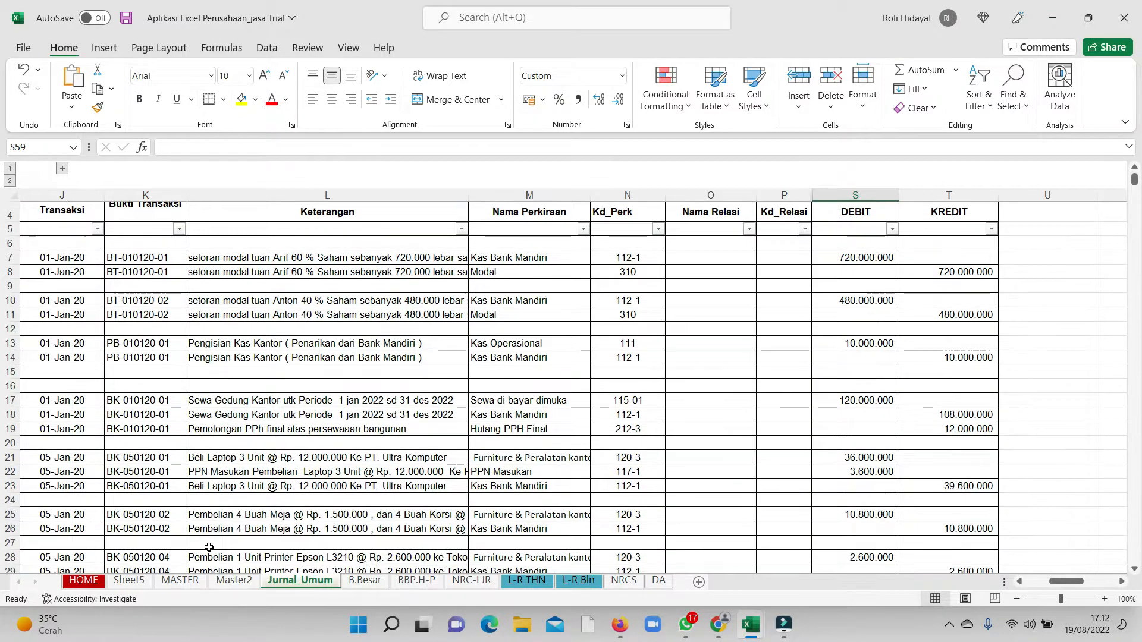
left_click(180, 580)
scroll(224, 474, "up", 13)
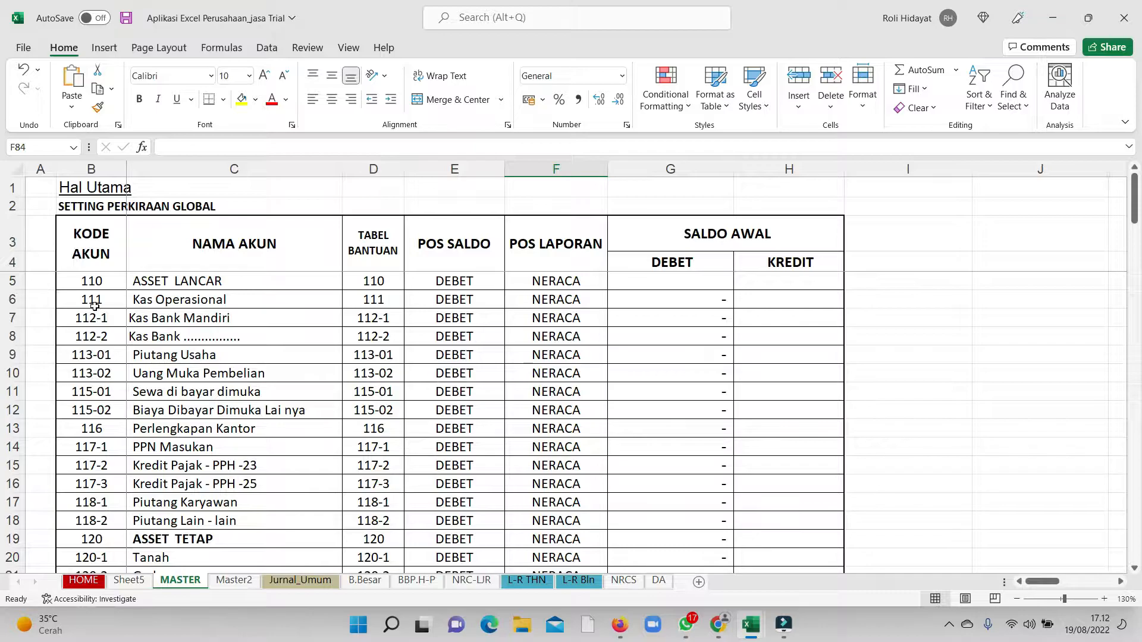
left_click_drag(83, 299, 599, 414)
scroll(599, 414, "down", 3)
scroll(143, 333, "up", 3)
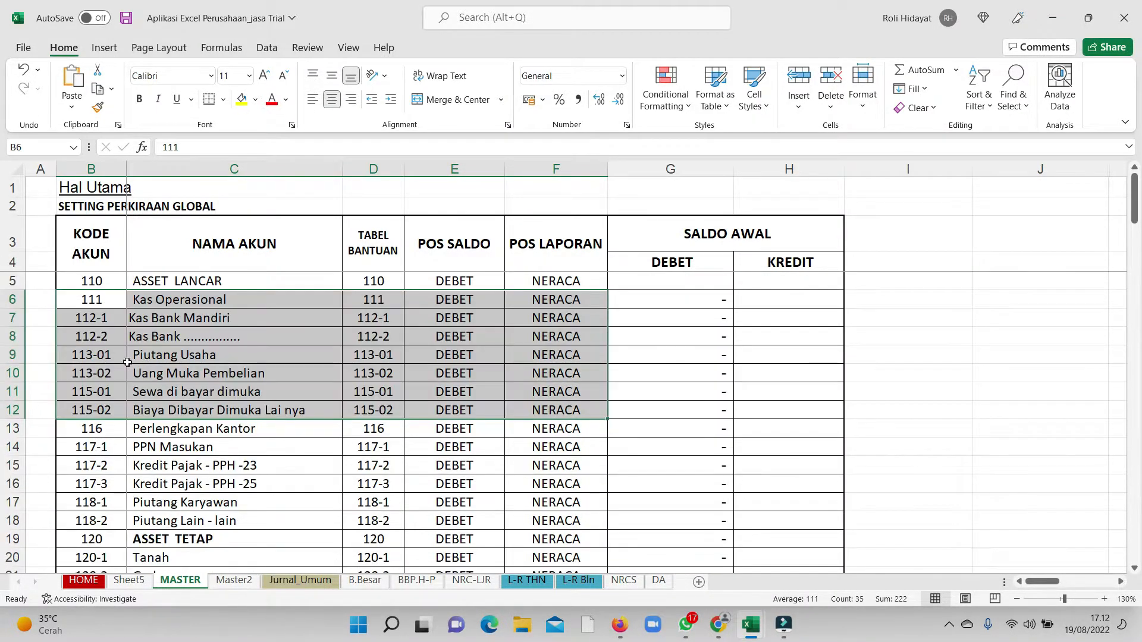
left_click(125, 337)
scroll(126, 336, "down", 1)
scroll(143, 339, "up", 1)
scroll(154, 345, "down", 6)
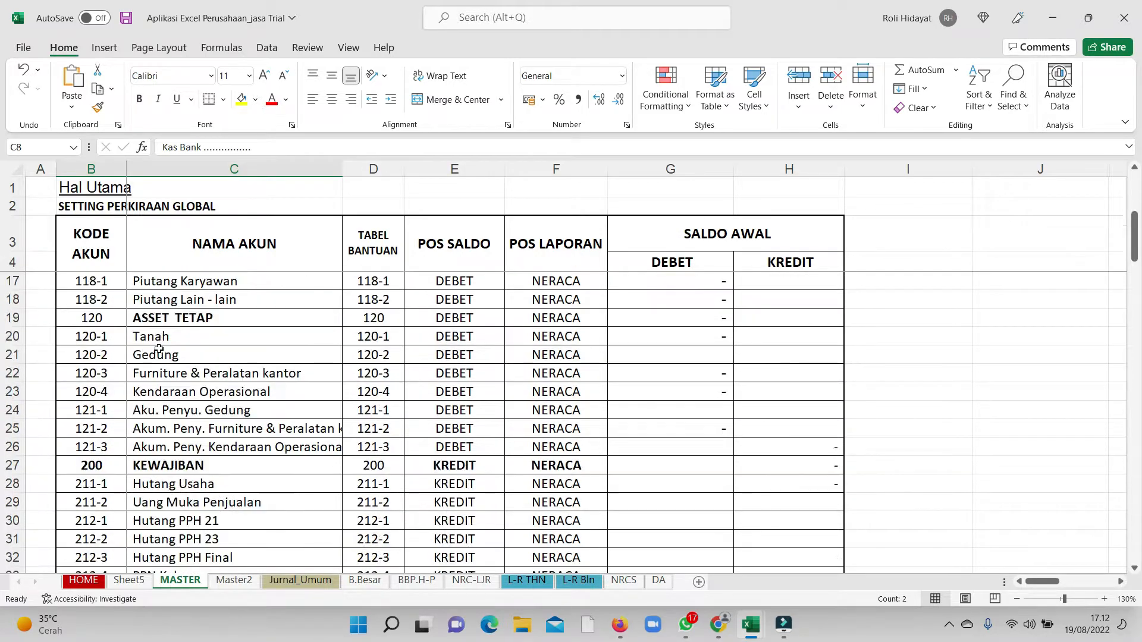
left_click_drag(159, 336, 440, 464)
scroll(440, 465, "down", 4)
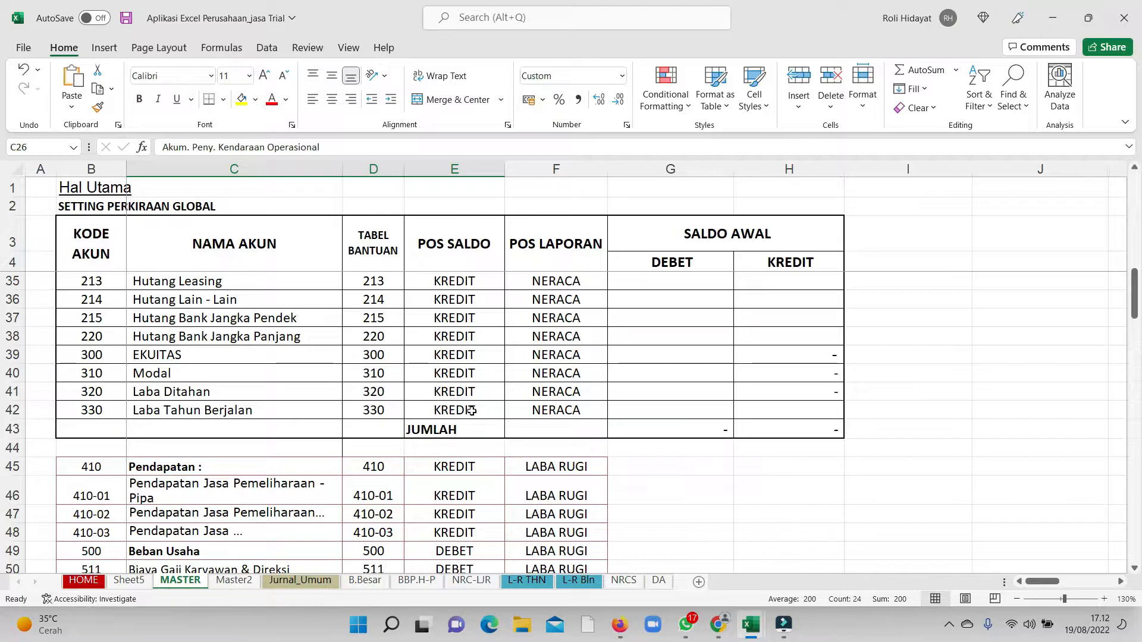
Step: Examine the LABA RUGI accounts on the MASTER sheet, from Pendapatan through the Beban Usaha expense accounts
scroll(256, 375, "down", 3)
scroll(247, 379, "up", 1)
left_click_drag(114, 362, 502, 532)
scroll(503, 476, "down", 6)
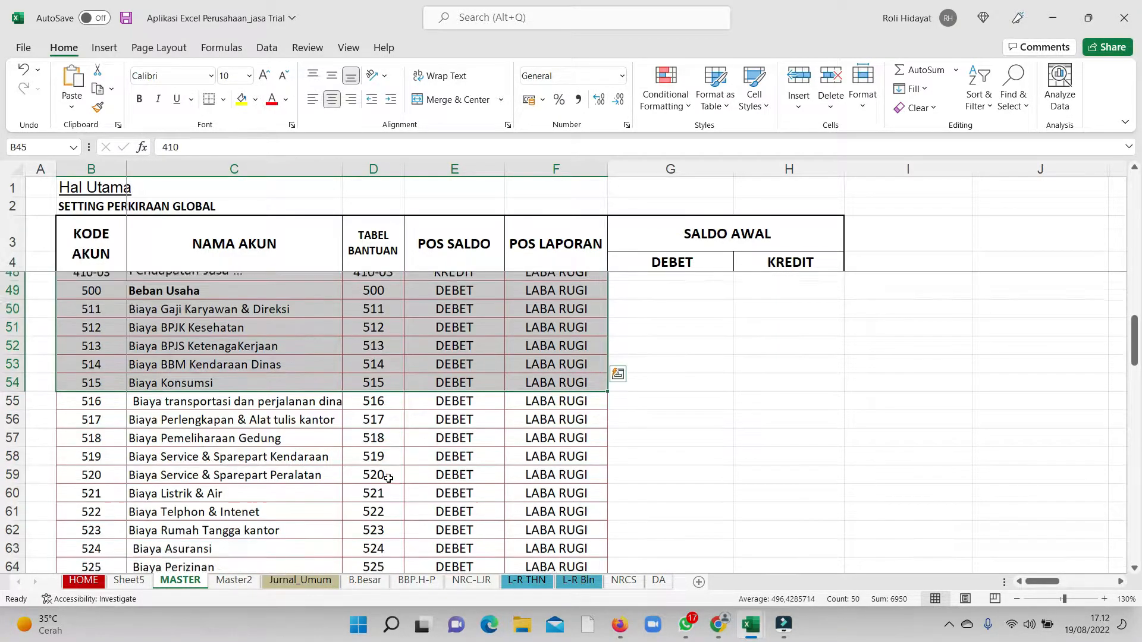
scroll(324, 388, "down", 5)
left_click(574, 418)
left_click(660, 415)
Step: Check the relation list on Master2 and the dates and voucher numbers of the first Jurnal_Umum entry
left_click(233, 581)
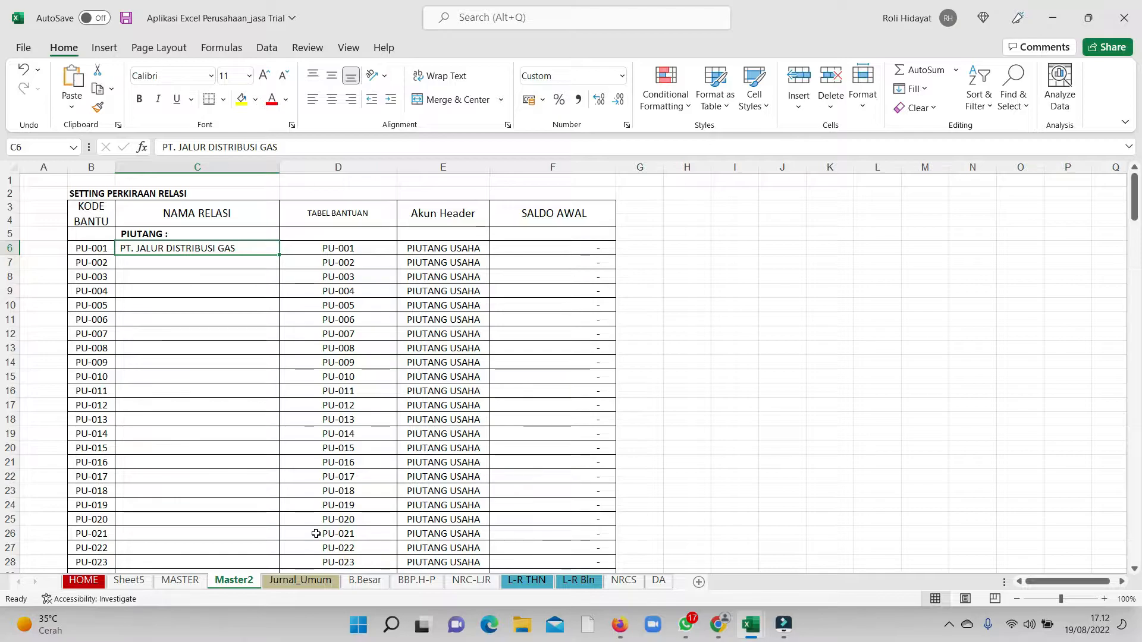
left_click(301, 580)
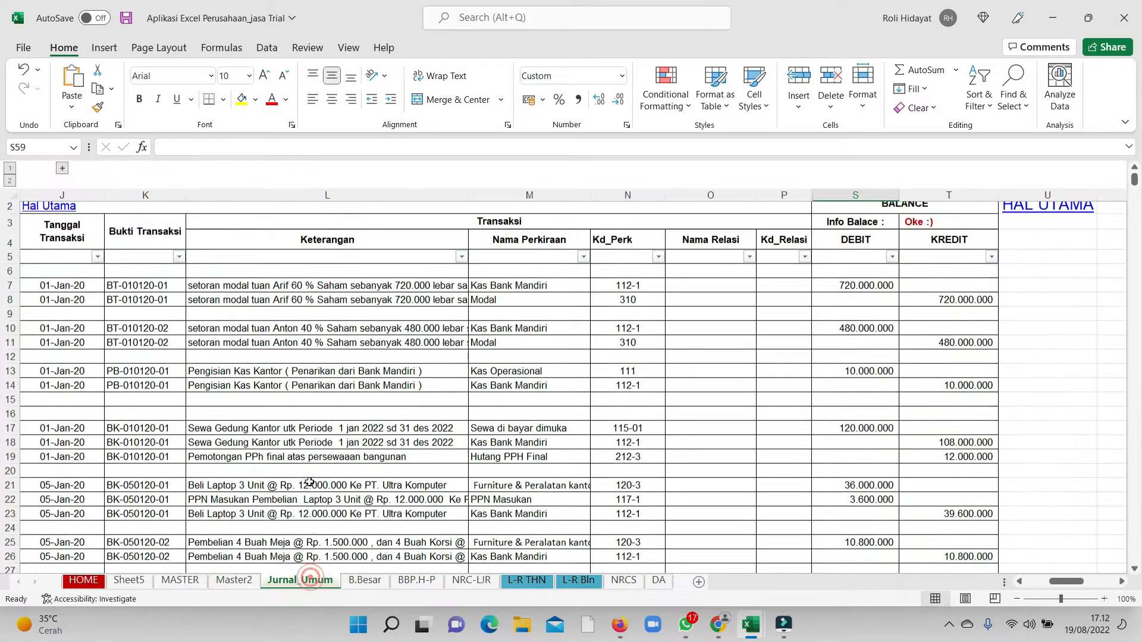
left_click_drag(128, 314, 63, 327)
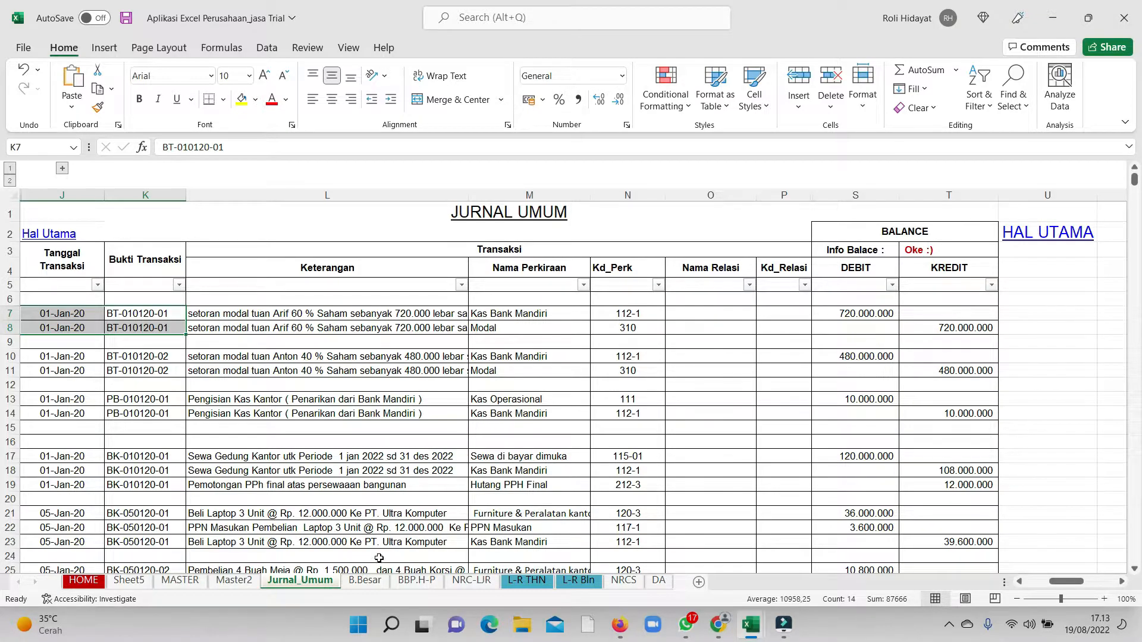
Step: Examine the Kas Bank Mandiri ledger on B.Besar and the PT. JALUR DISTRIBUSI GAS subsidiary ledger on BBP.H-P
left_click(364, 580)
scroll(627, 352, "up", 10)
scroll(921, 334, "up", 13)
left_click_drag(1135, 506, 1141, 57)
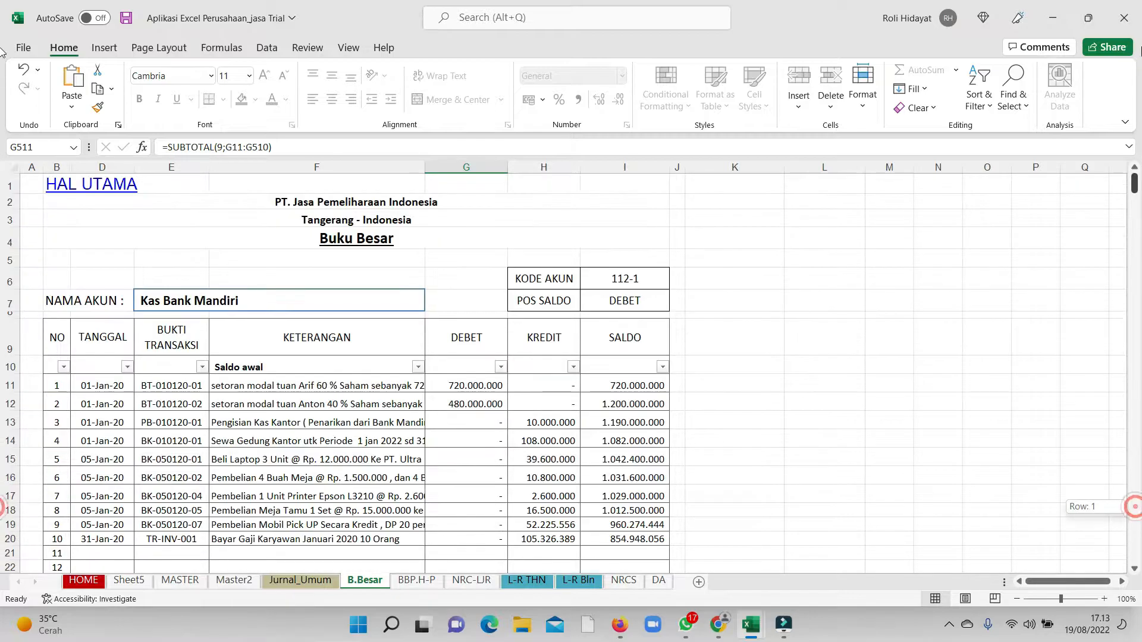
left_click(466, 406)
left_click(412, 578)
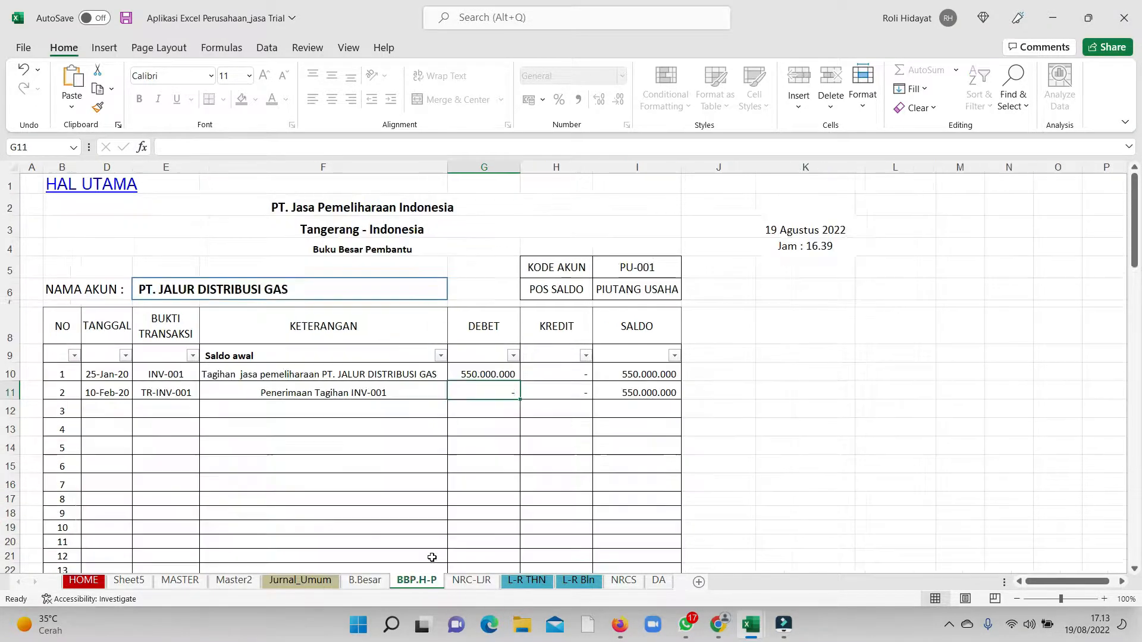
left_click(298, 444)
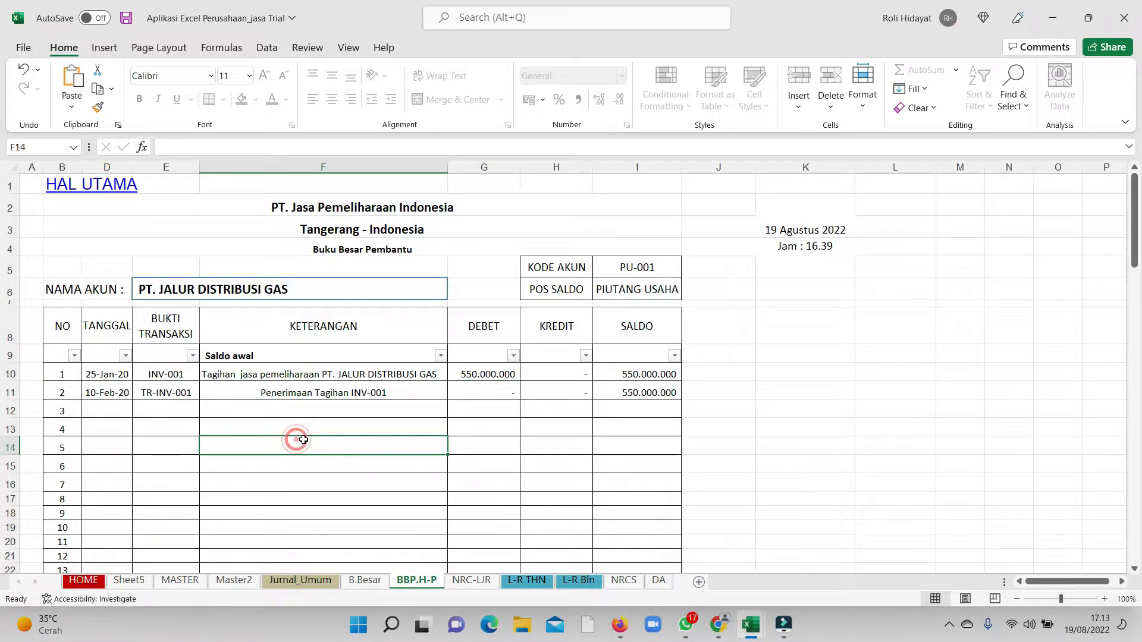
Step: View the NRC-LJR and L-R THN sheets and move the L-R Bln sheet ahead of L-R THN
left_click(464, 581)
left_click(536, 586)
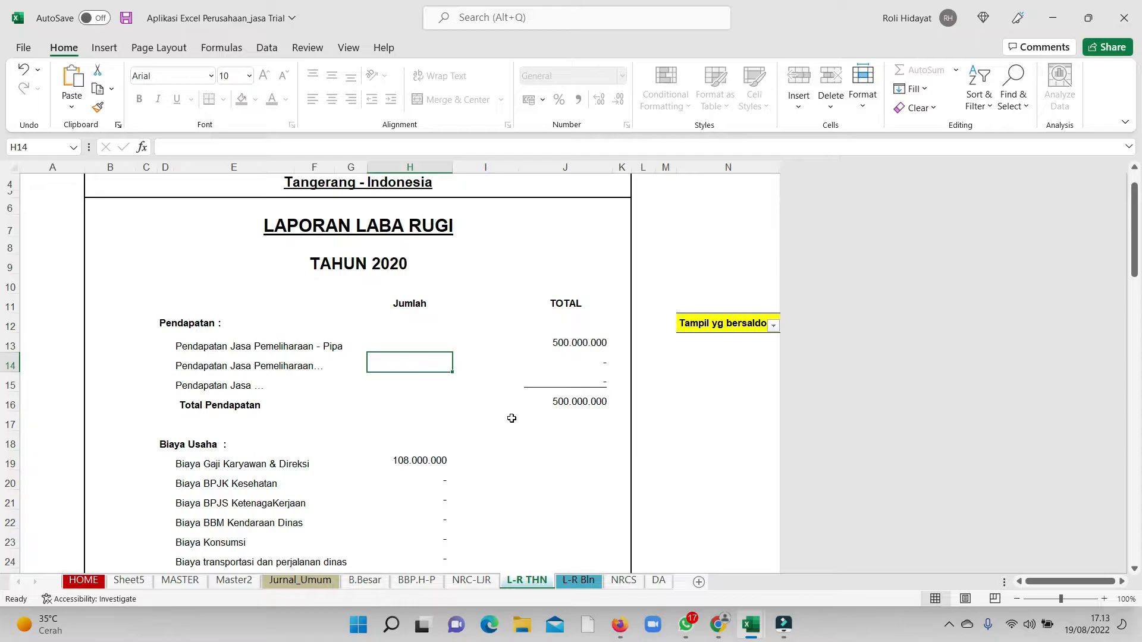
left_click(578, 582)
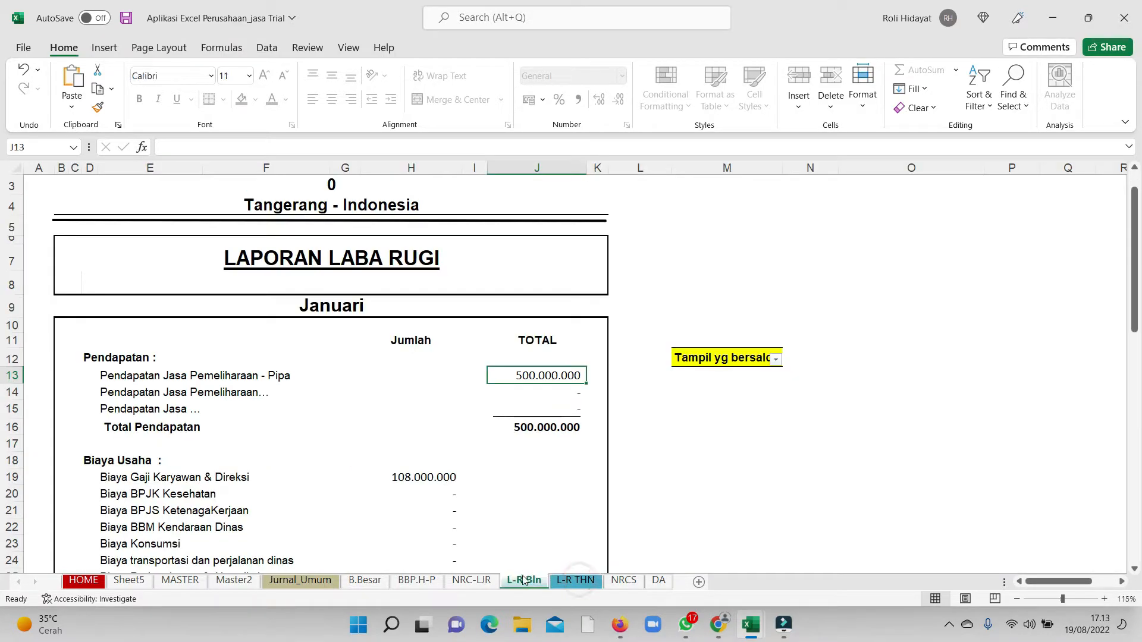
Step: Set the month of the profit and loss report on L-R Bln to Februari
left_click(422, 493)
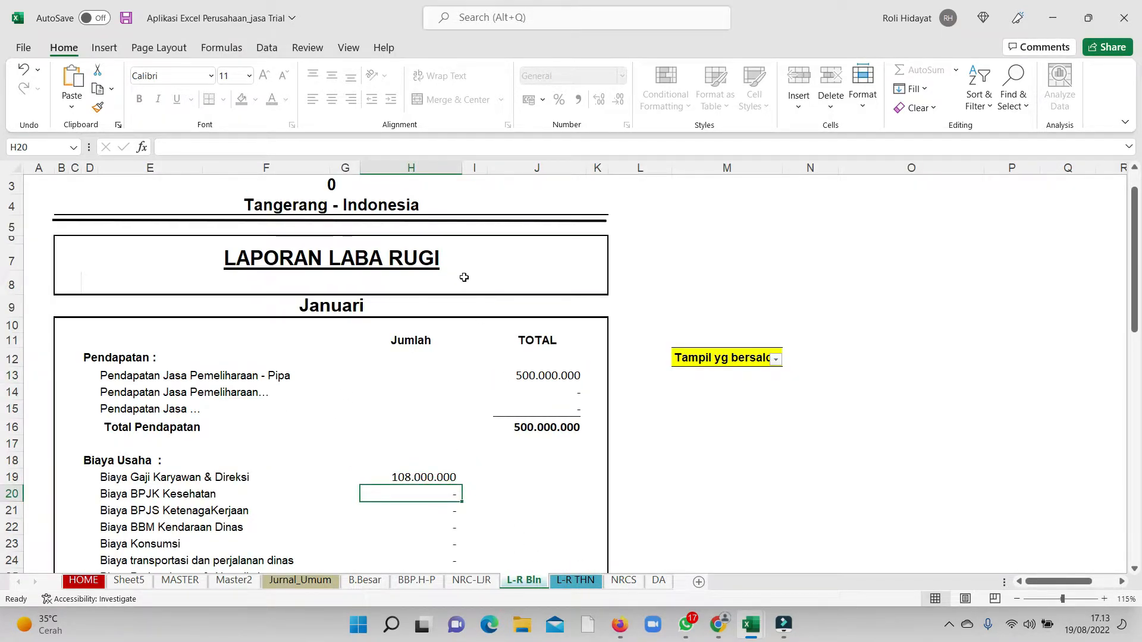
left_click(535, 301)
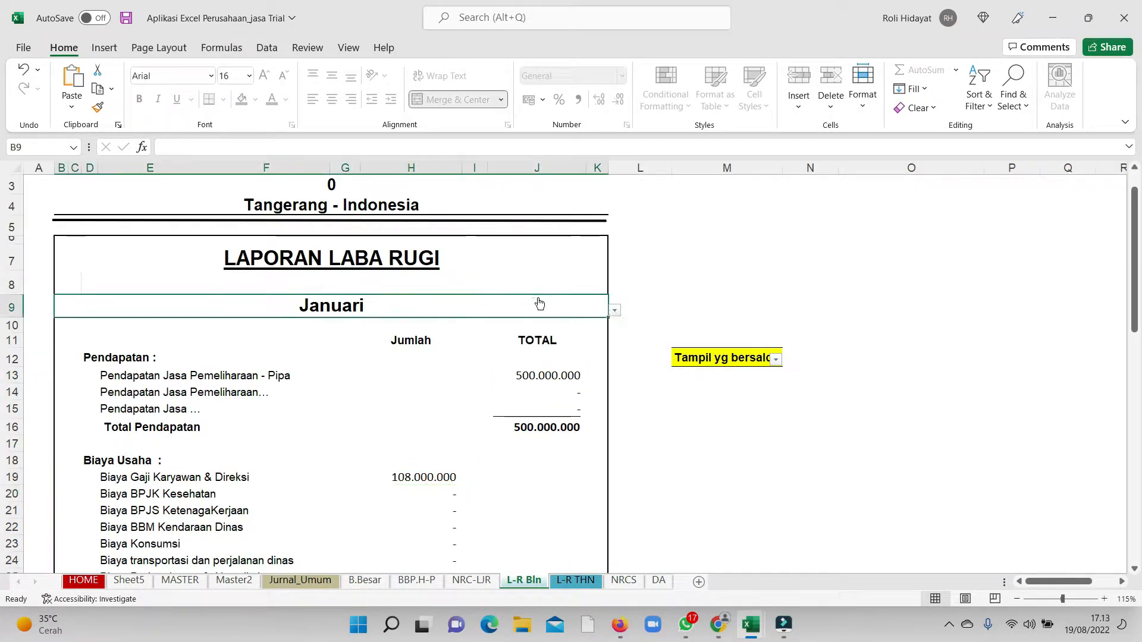
left_click(617, 314)
mouse_move(615, 350)
left_mouse_down()
mouse_move(601, 389)
mouse_move(621, 329)
left_mouse_up()
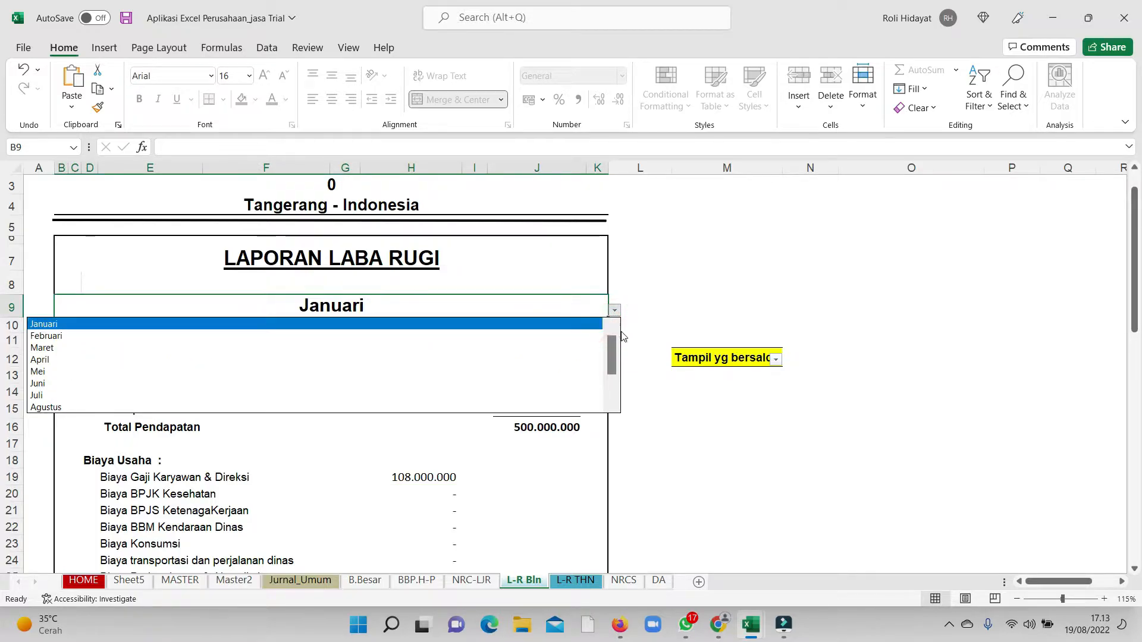
left_click(98, 338)
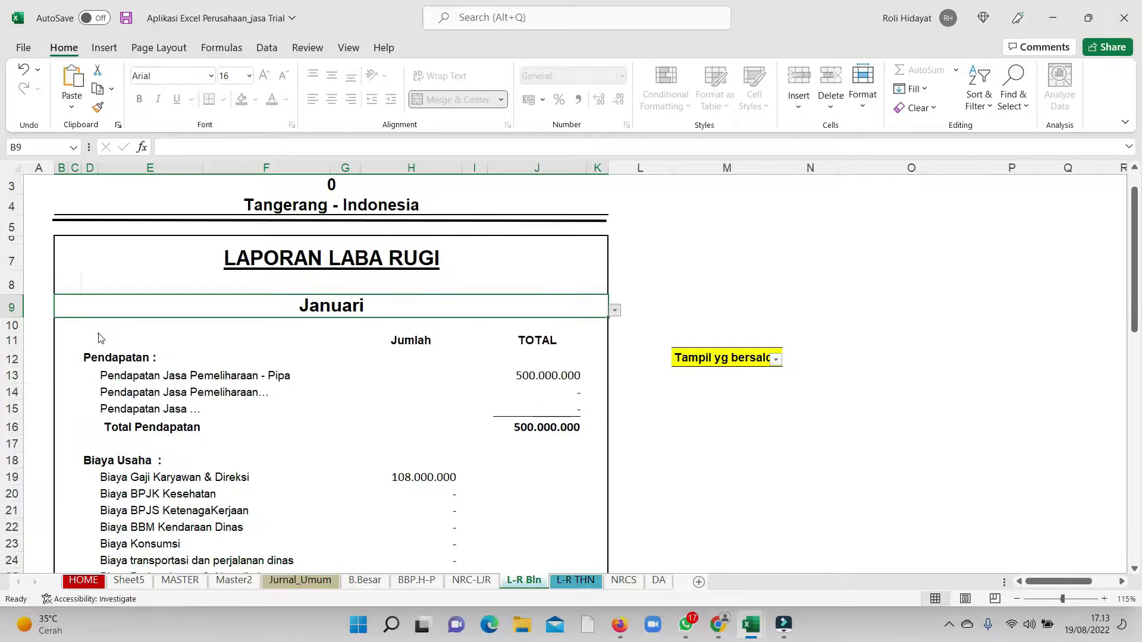
left_click(615, 311)
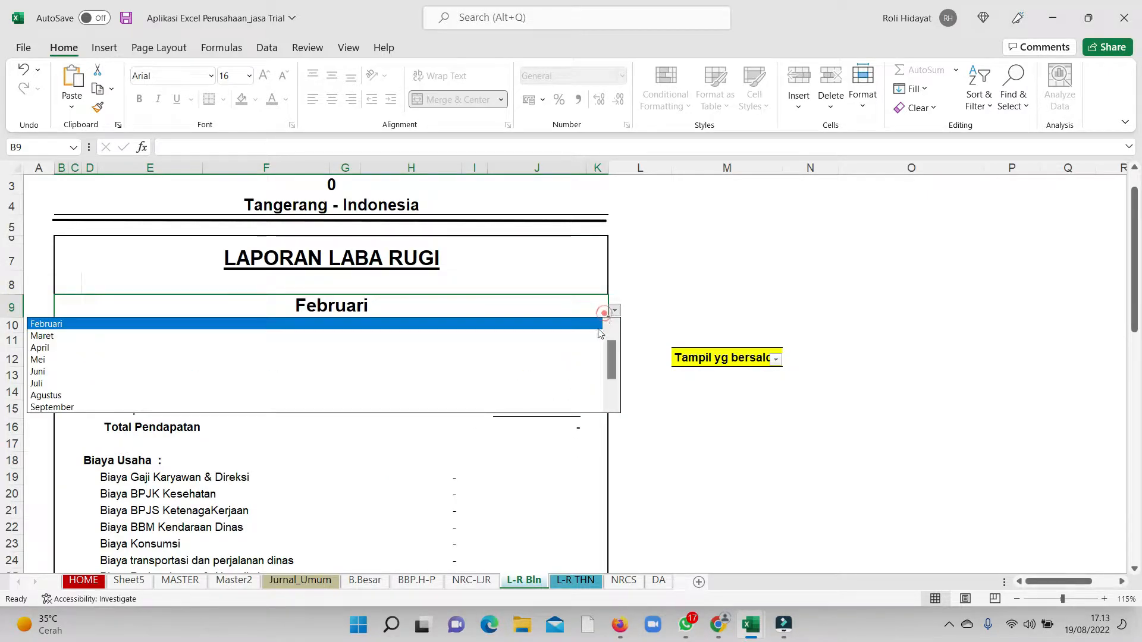
scroll(605, 326, "up", 1)
left_click(612, 365)
left_click(319, 333)
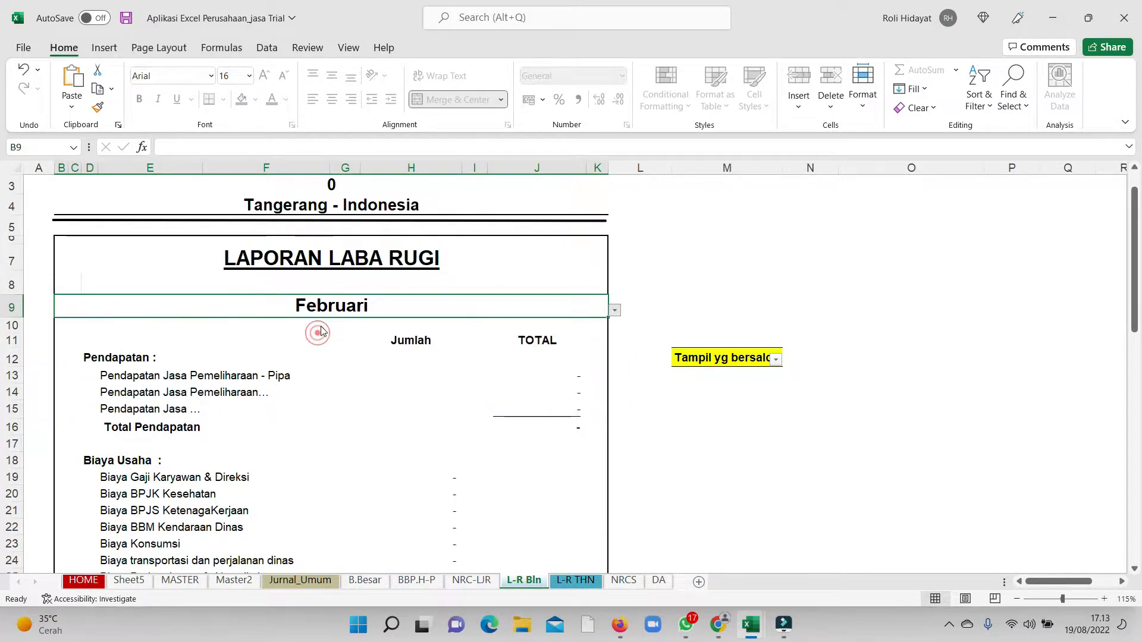
Step: View the yearly profit and loss report on L-R THN and the balance sheet on NRCS
left_click(576, 581)
scroll(411, 454, "up", 1)
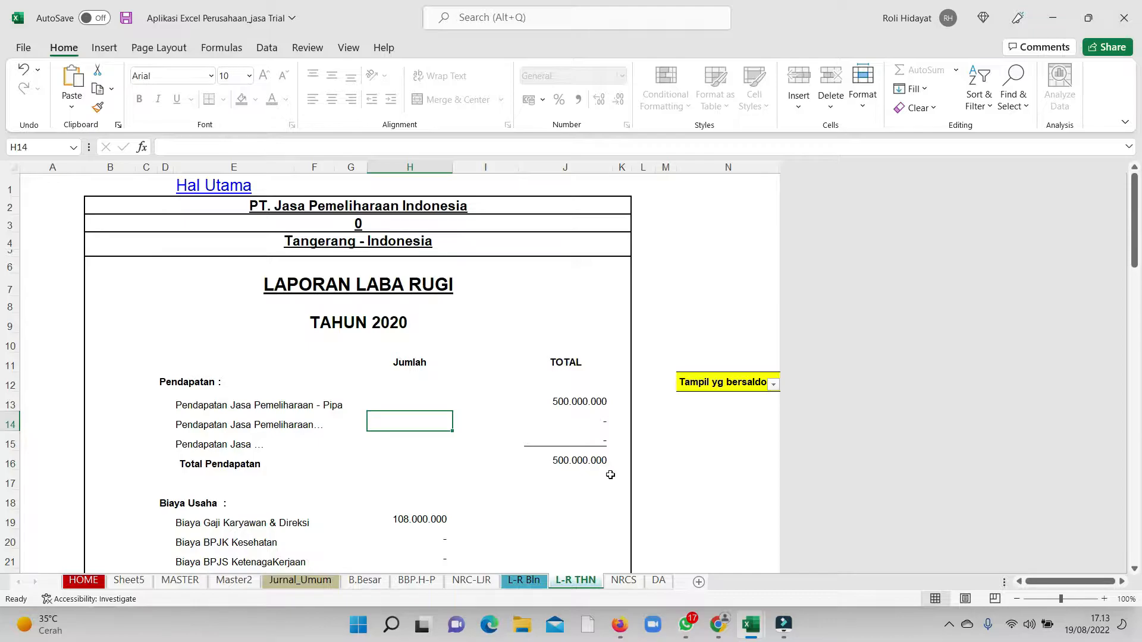
left_click(625, 581)
scroll(338, 383, "down", 1)
scroll(338, 383, "up", 1)
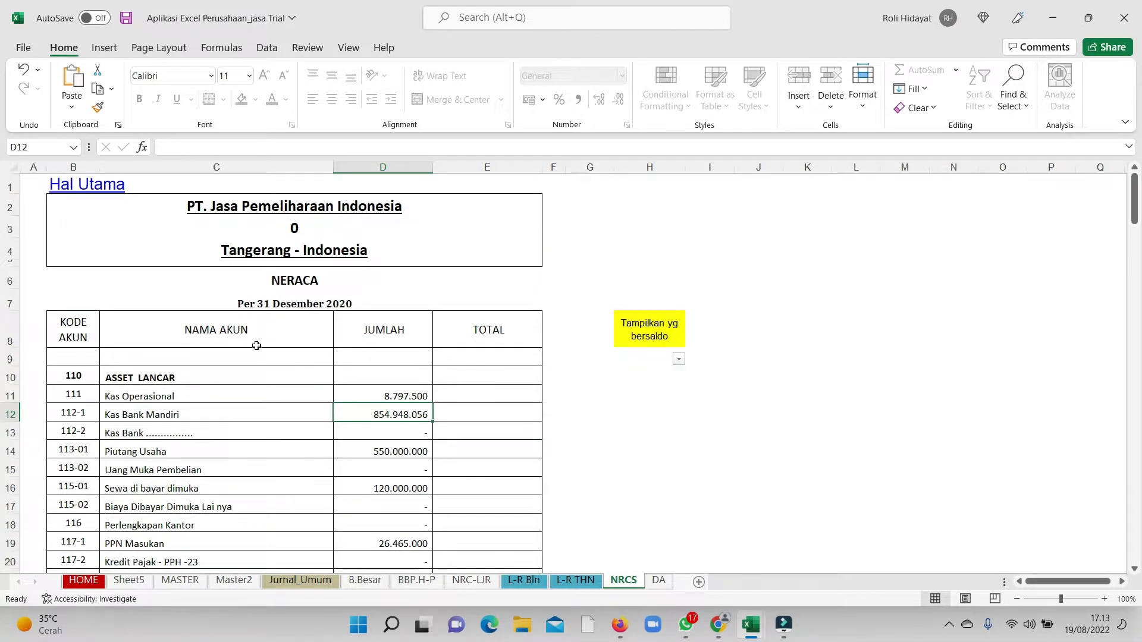
Step: Unhide the hidden columns between F and Y in the asset depreciation table on the DA sheet
left_click(659, 581)
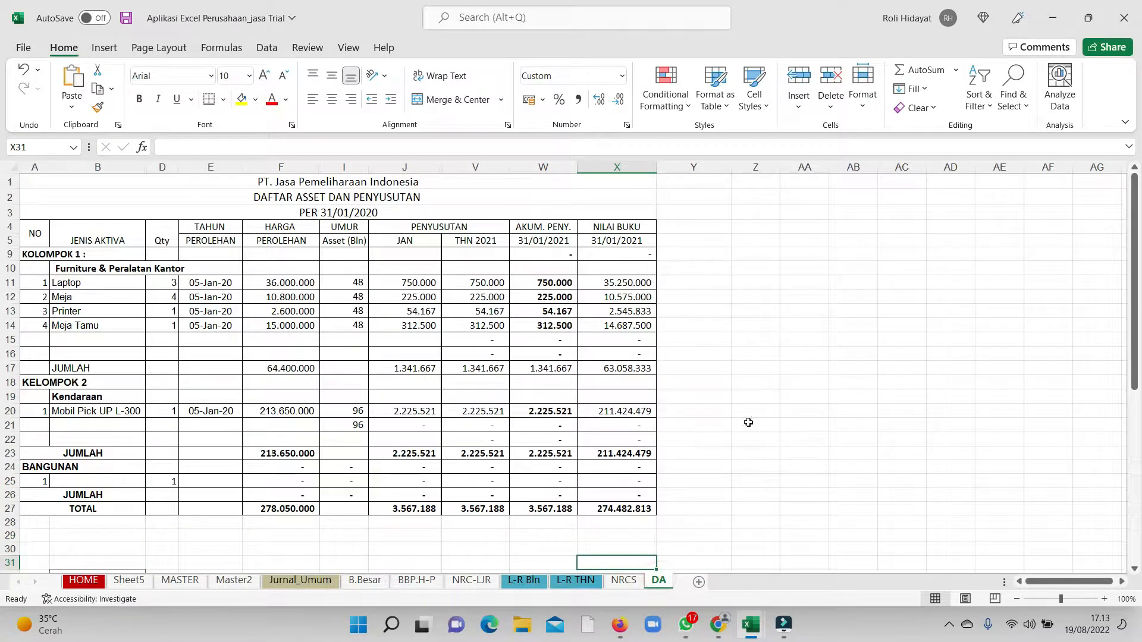
left_click_drag(805, 424, 30, 339)
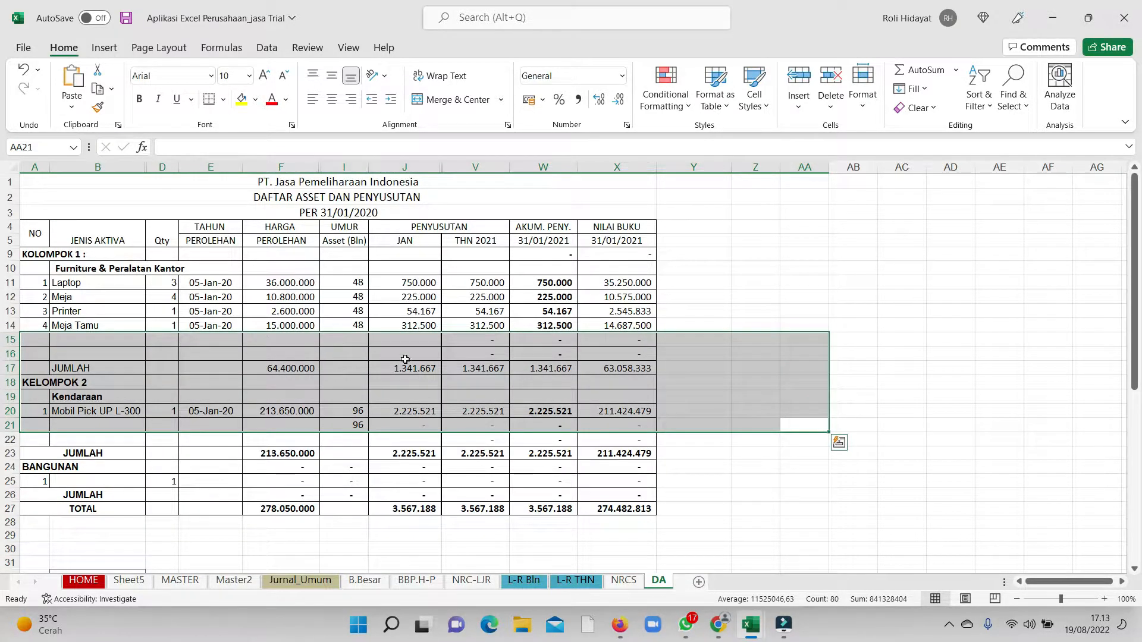
left_click_drag(288, 263, 658, 538)
left_click(863, 89)
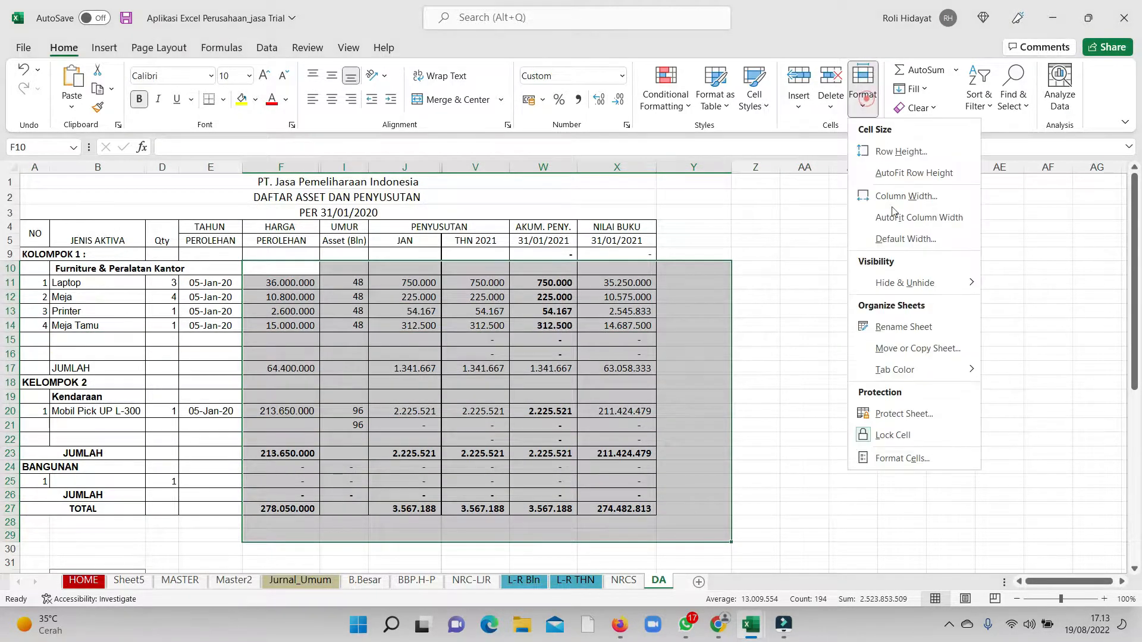
mouse_move(907, 284)
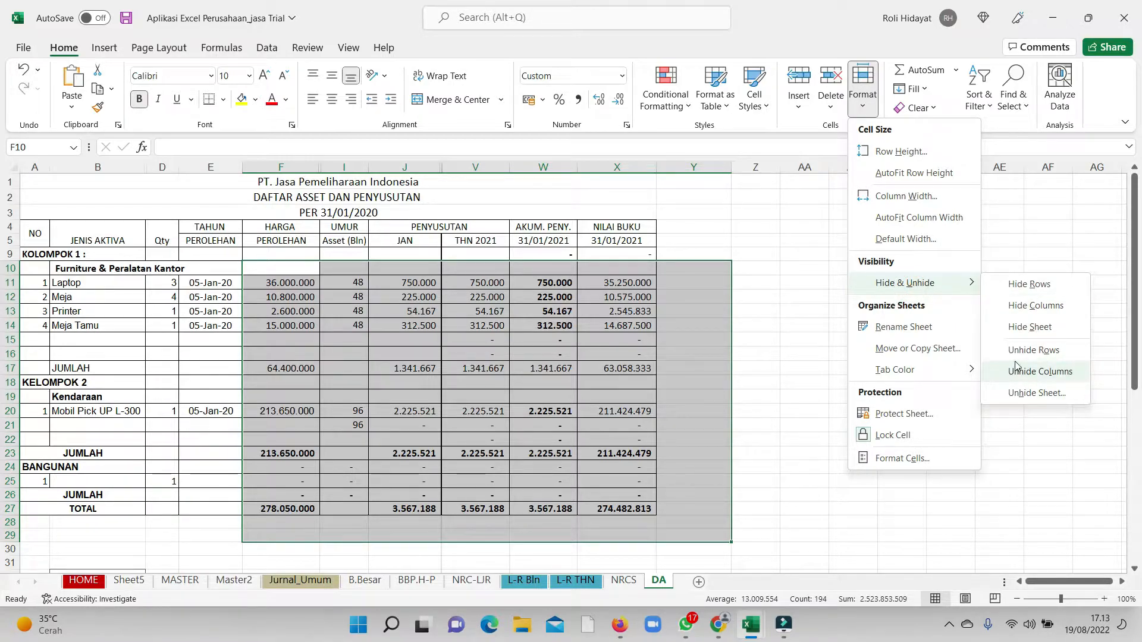
left_click(1031, 375)
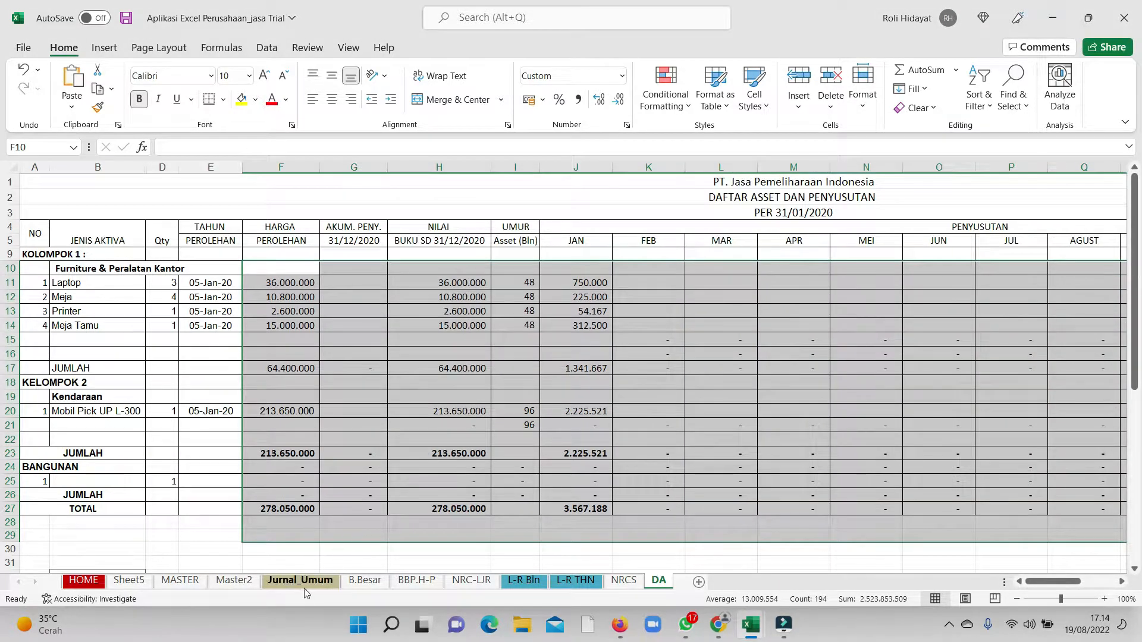
Step: On Jurnal_Umum, left-align the Nama Perkiraan column and narrow it slightly, and widen the Keterangan column
left_click(304, 588)
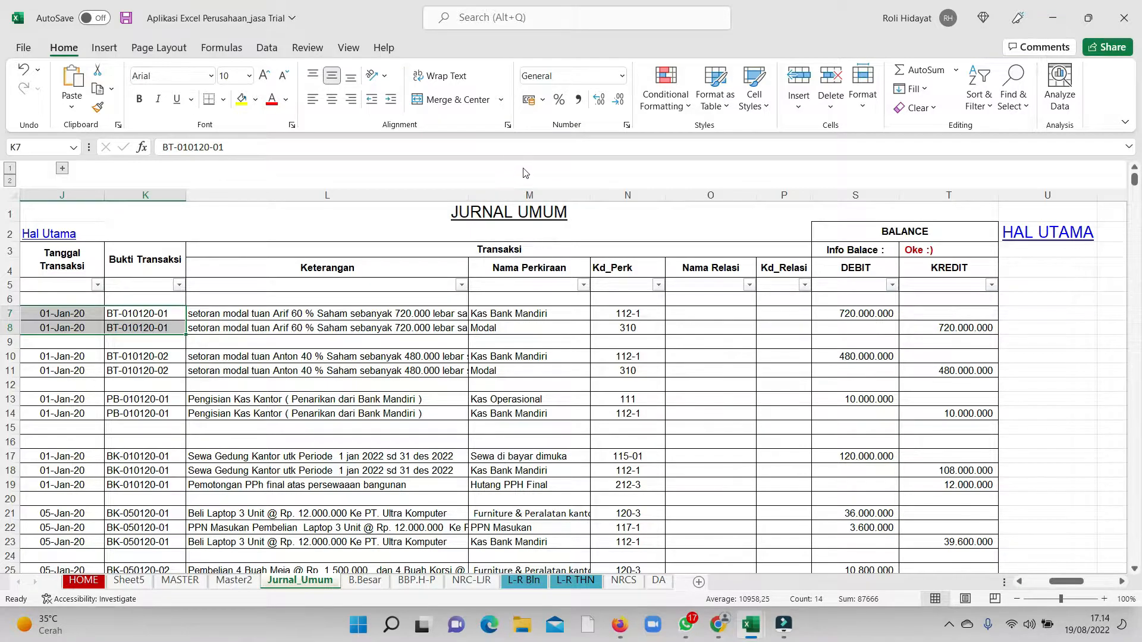
left_click(529, 195)
left_click(314, 100)
left_click_drag(468, 196, 516, 196)
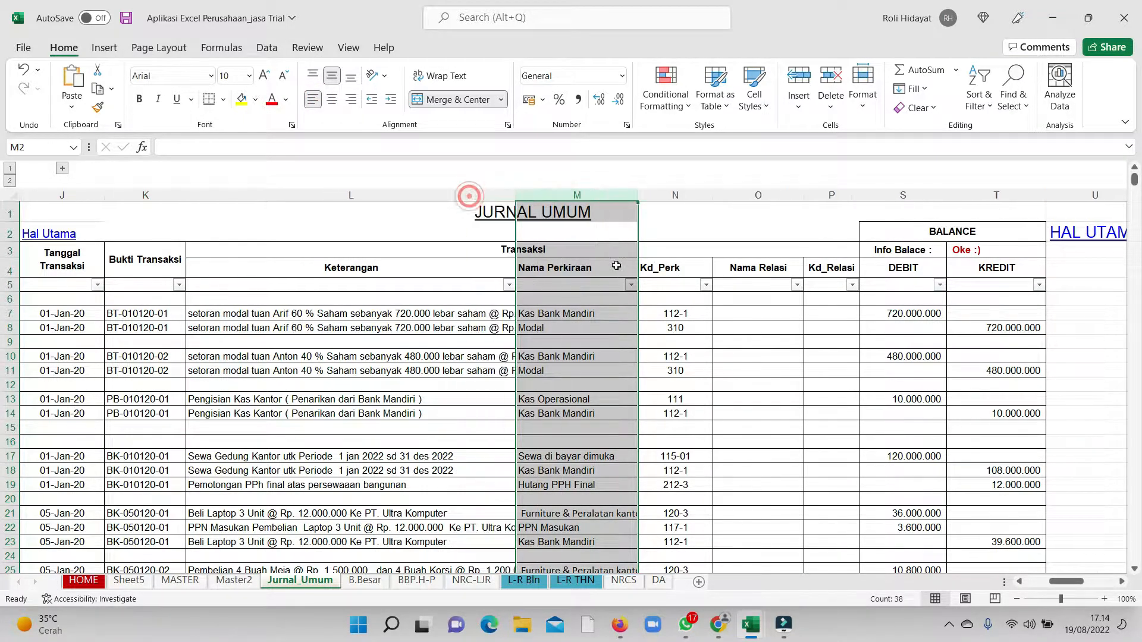
left_click_drag(640, 193, 631, 194)
Step: Examine the first journal entry in rows 7 and 8 and the company identity on the HOME sheet
left_click_drag(71, 314, 985, 329)
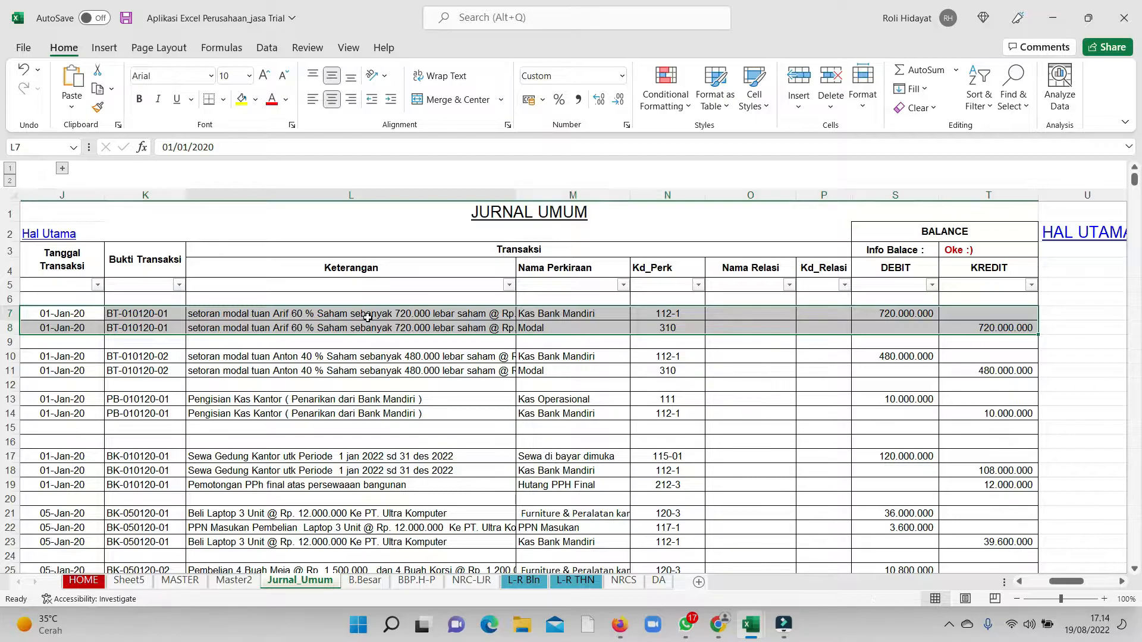
left_click(367, 317)
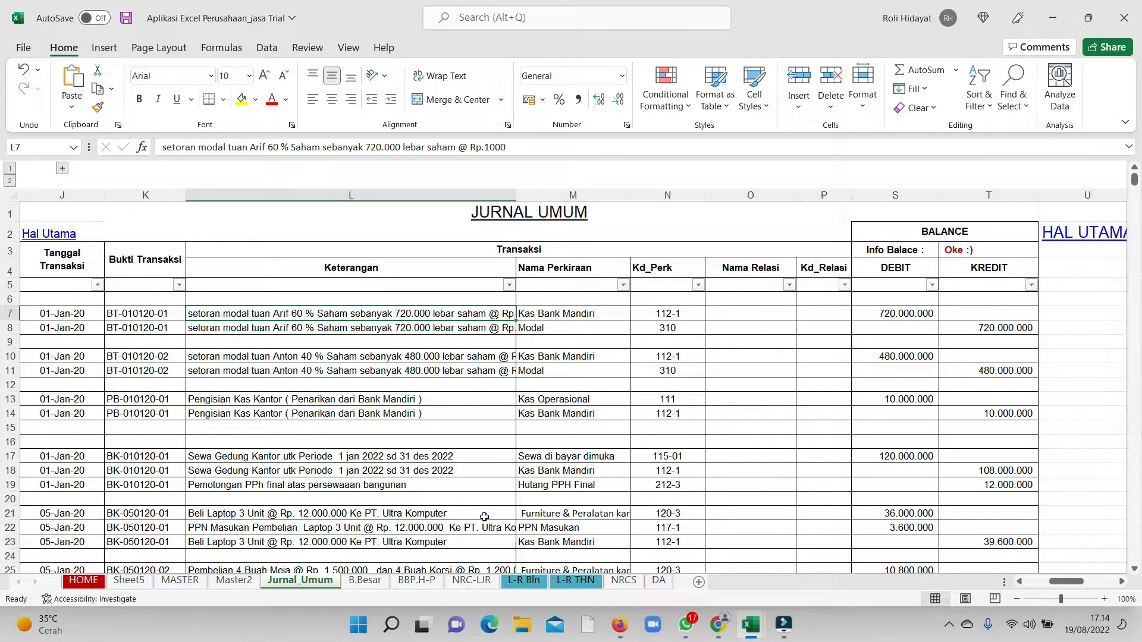
left_click(76, 581)
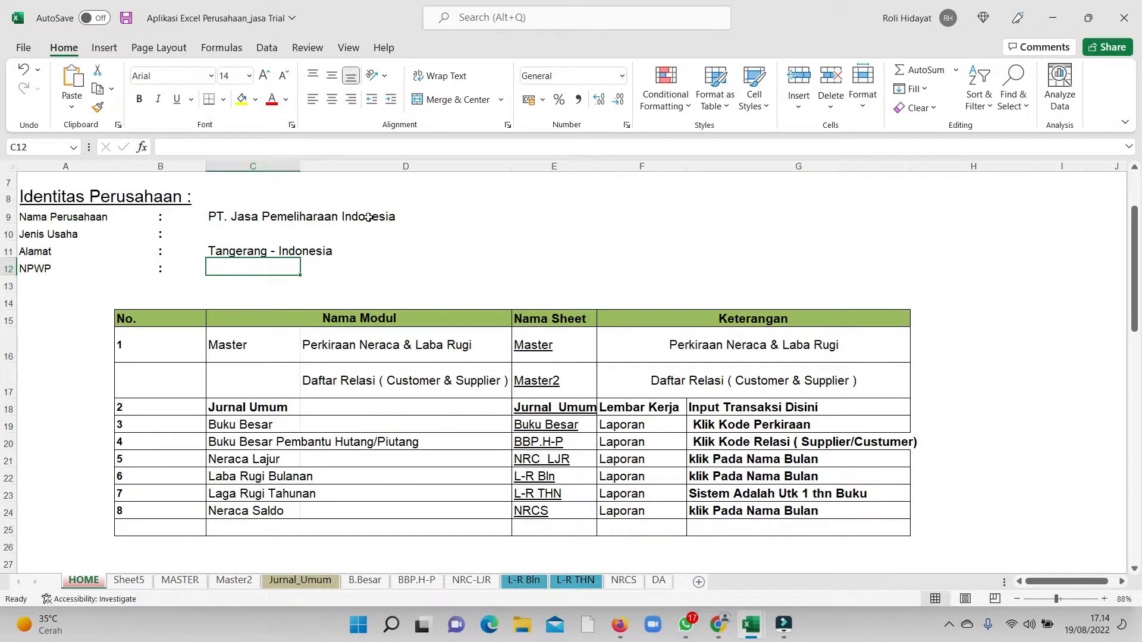
Step: Widen the Keterangan column on Jurnal_Umum to fit the full capital deposit descriptions, and select L7:S7
left_click(300, 581)
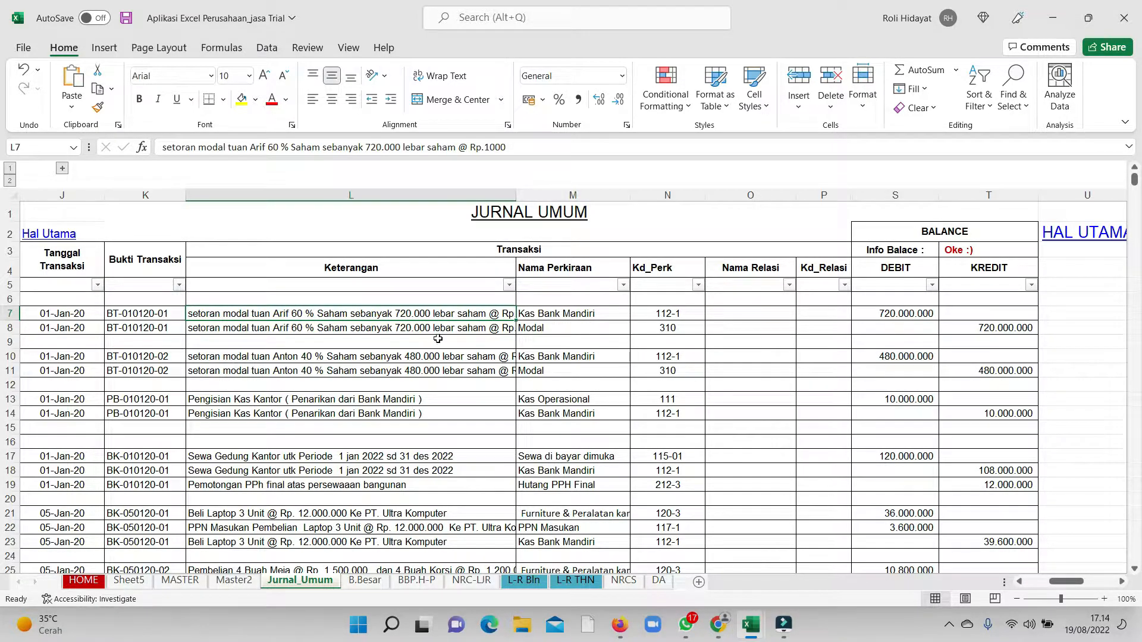
left_click_drag(516, 191, 570, 191)
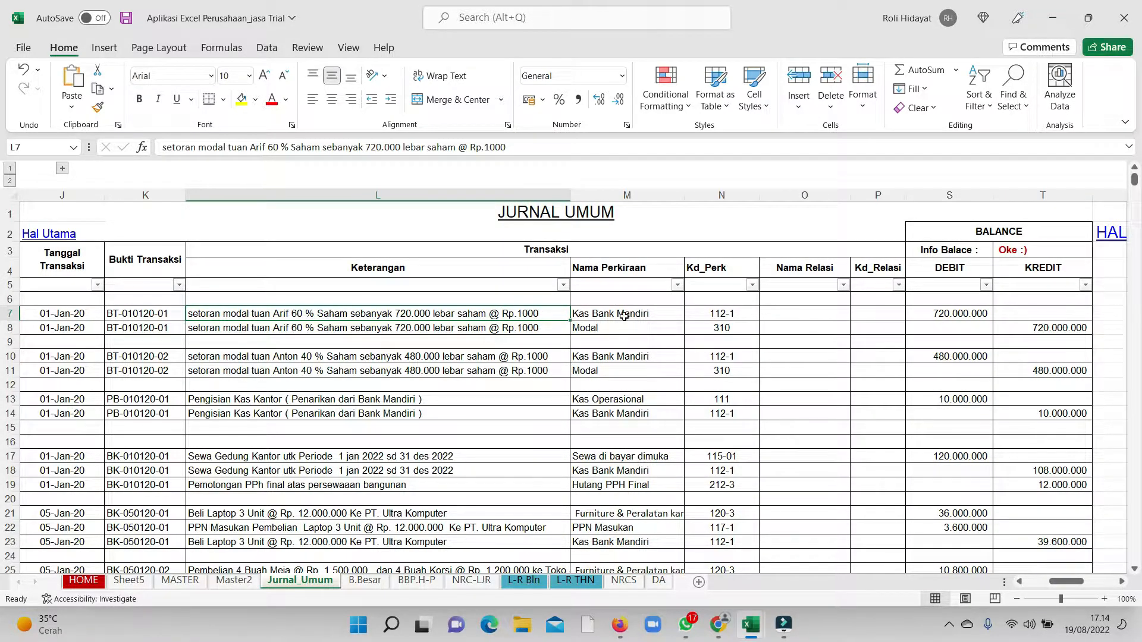
left_click(515, 355)
left_click_drag(483, 307, 946, 313)
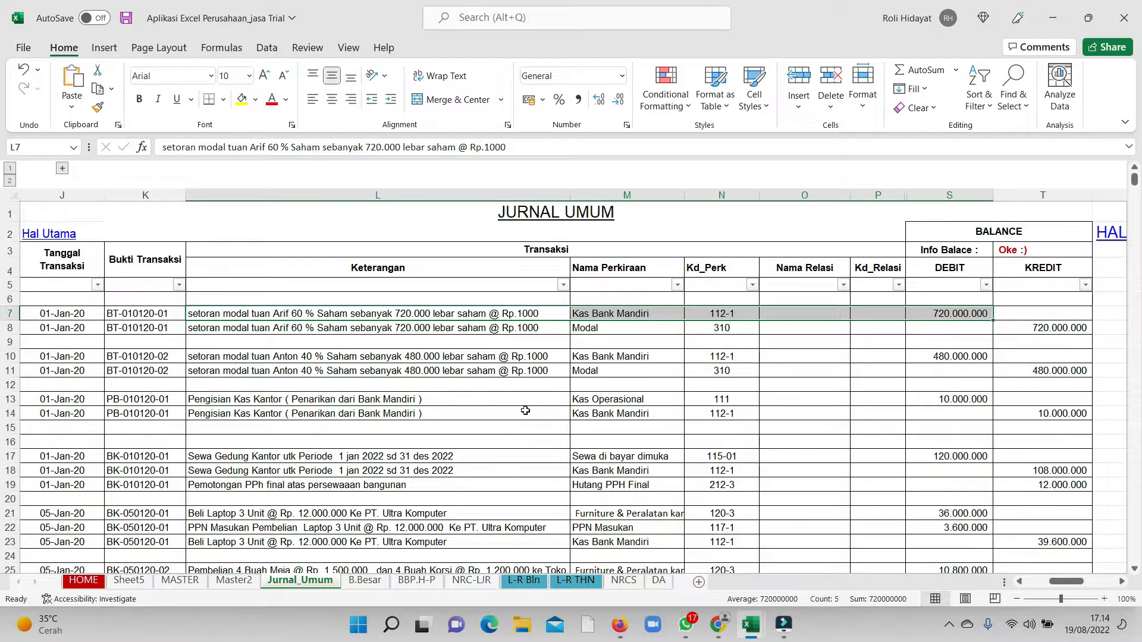
Step: Examine the accounts and amounts of the two capital deposit entries in rows 7 to 11, and total debit cells S7:S10
left_click_drag(613, 314, 693, 318)
left_click_drag(1077, 326, 612, 327)
left_click(612, 327)
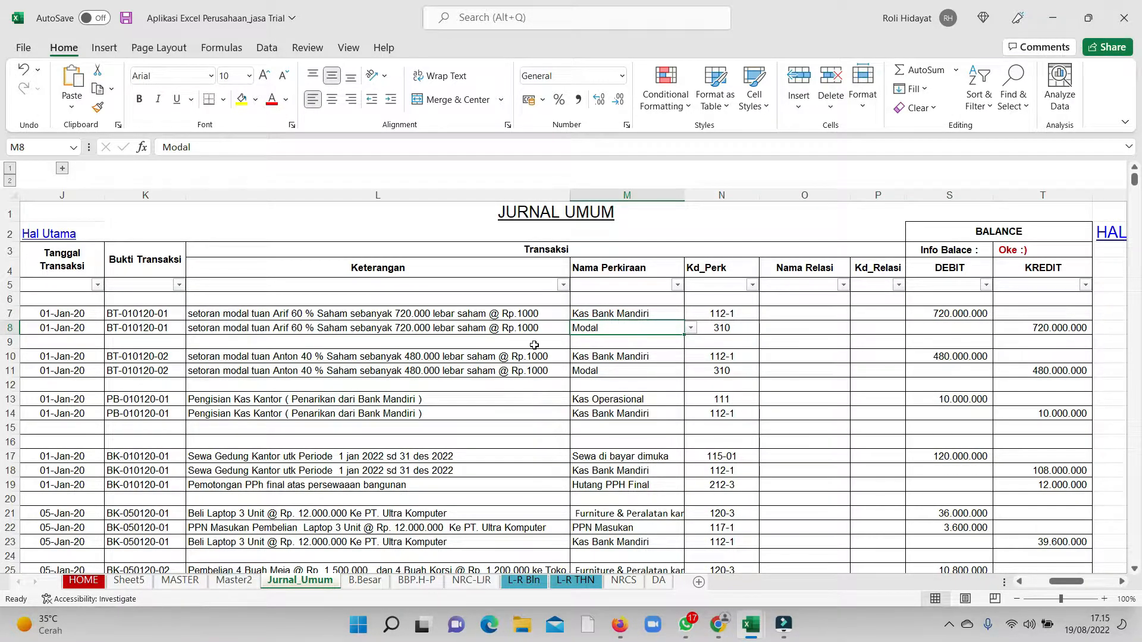
left_click_drag(51, 357, 394, 373)
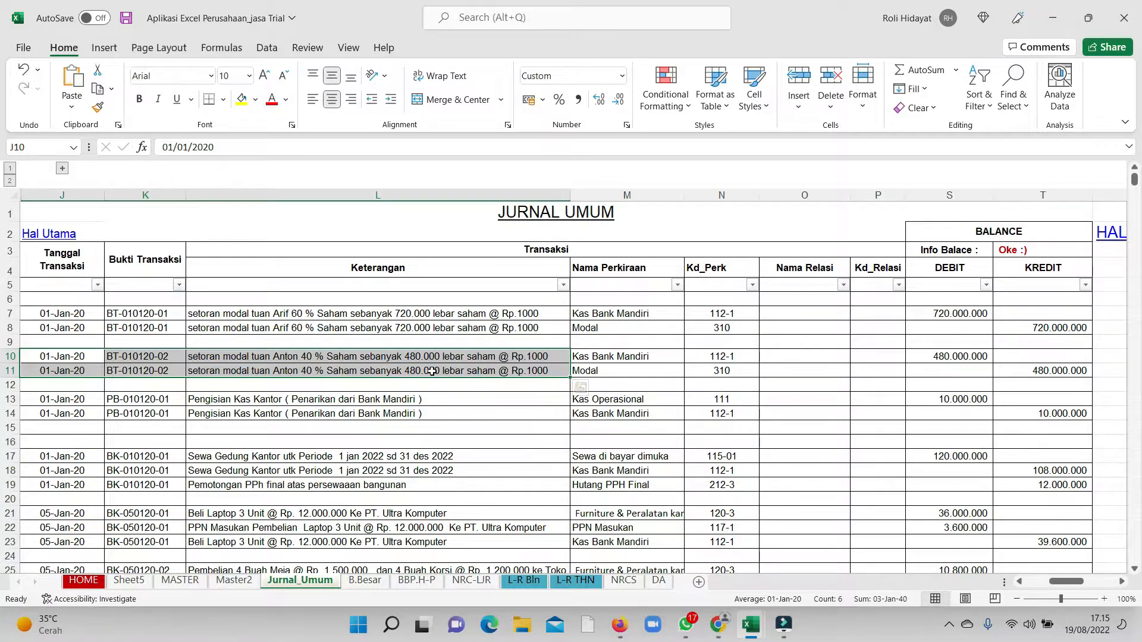
left_click(505, 357)
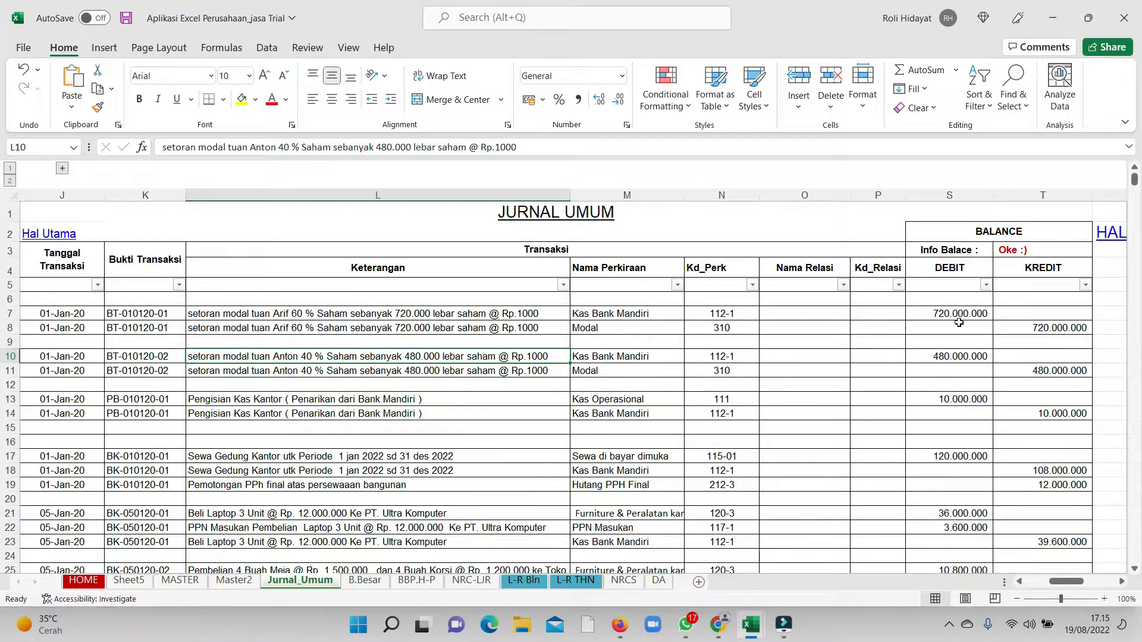
left_click_drag(949, 311, 952, 355)
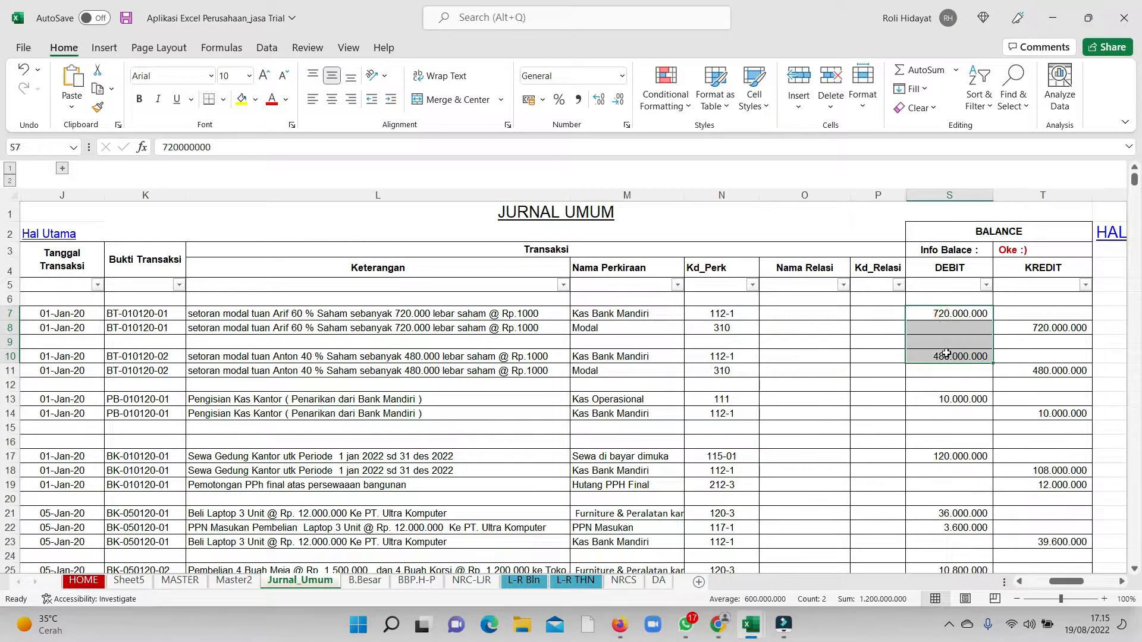
Step: Check the Modal line (account 310) in the equity section of NRCS, and return to the debit amounts on Jurnal_Umum
left_click(623, 580)
scroll(381, 452, "down", 12)
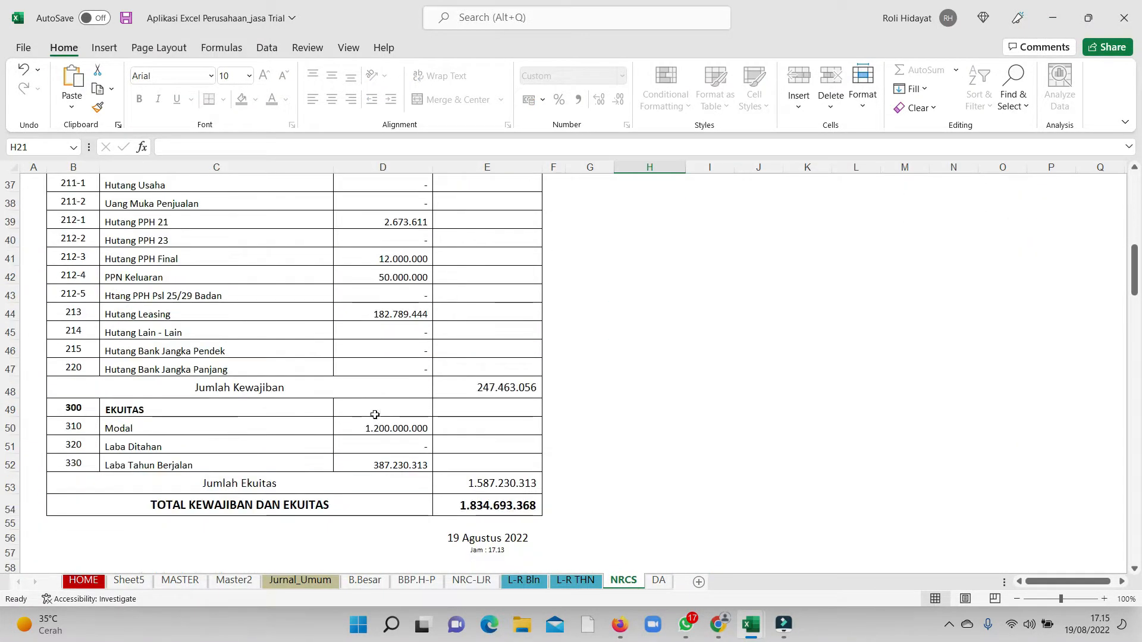
left_click(370, 427)
left_click_drag(279, 431, 37, 423)
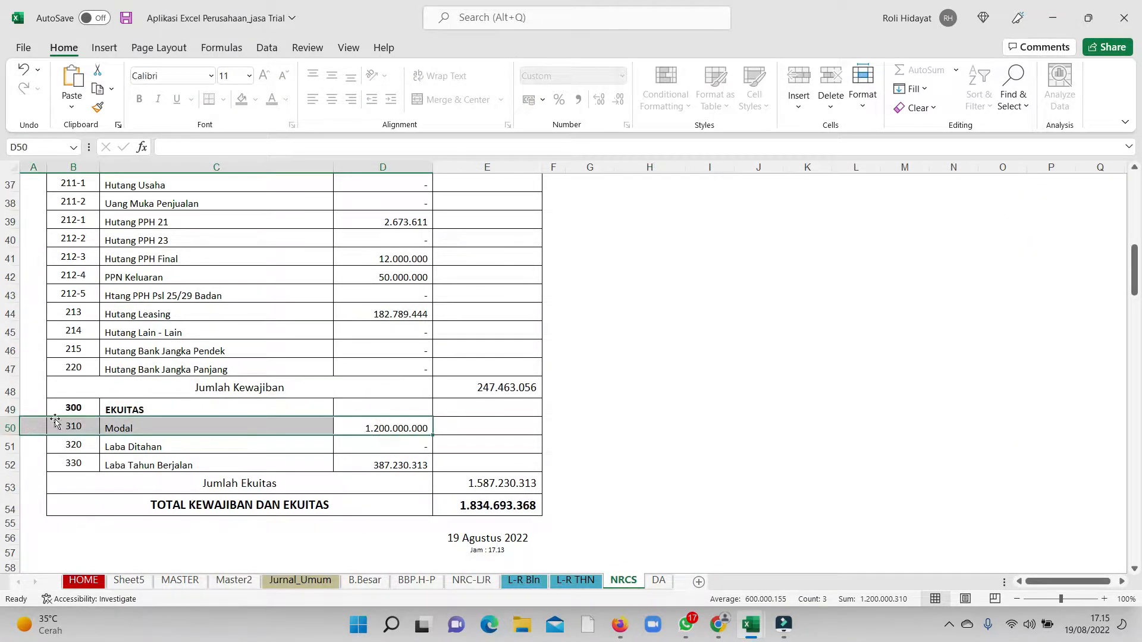
left_click(300, 580)
left_click(919, 363)
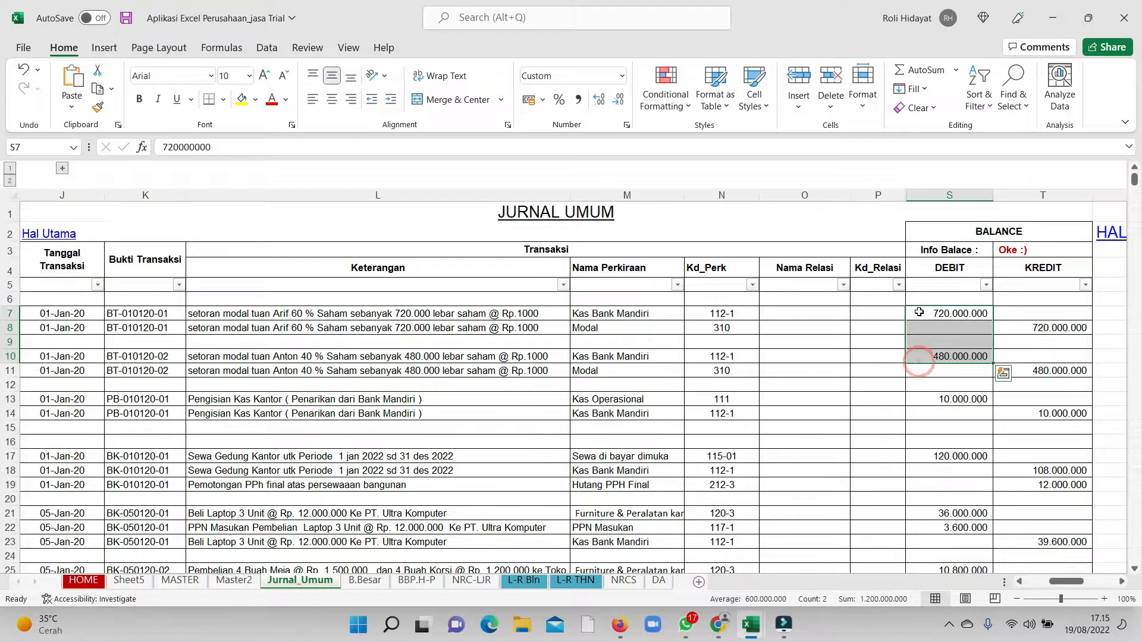
left_click(935, 307)
left_click_drag(1139, 361, 492, 377)
key("Delete")
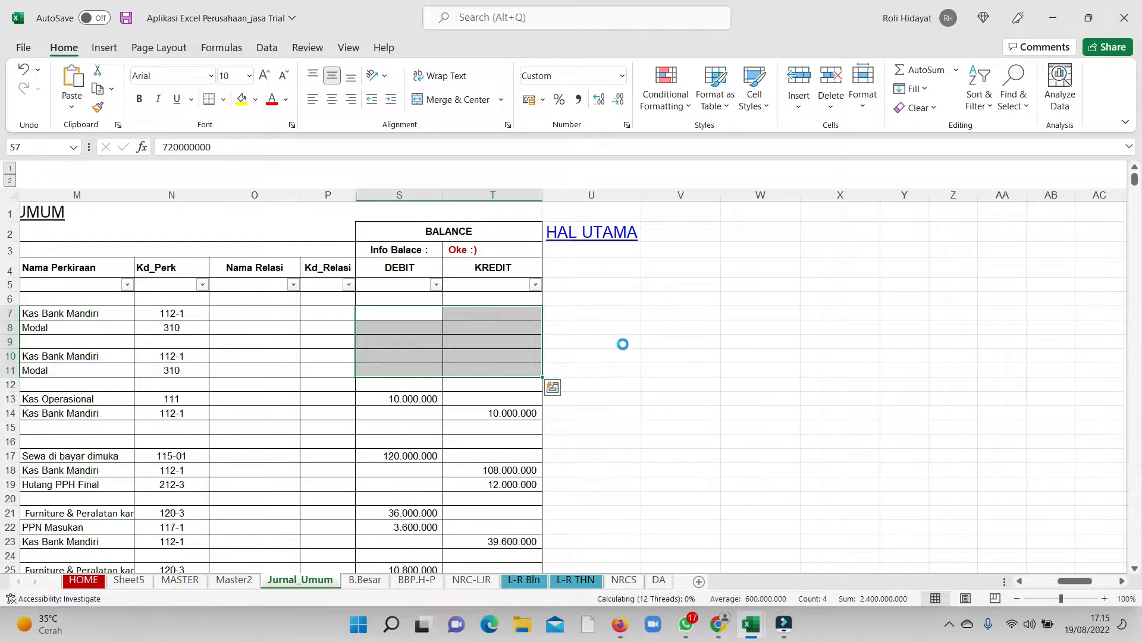
left_click(24, 70)
Step: Copy the capital deposit amounts in S7:T11 to U7:V11, and clear the originals from the DEBIT and KREDIT columns
key("ctrl+c")
left_click(624, 320)
right_click(624, 319)
left_click(663, 258)
left_click_drag(382, 313, 492, 365)
key("Delete")
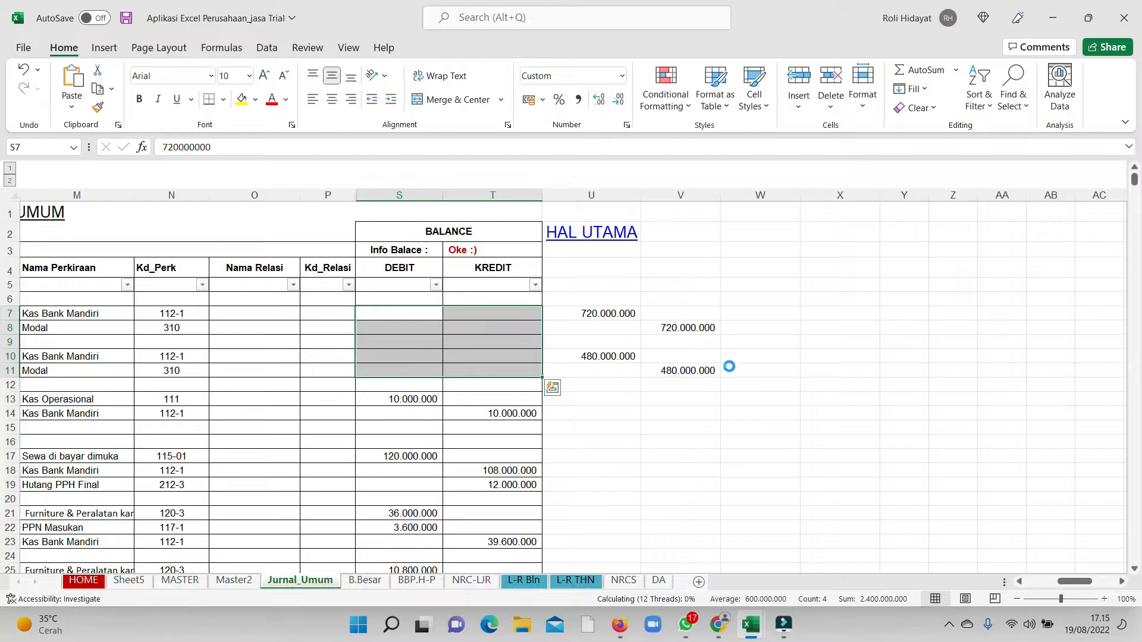
left_click(743, 428)
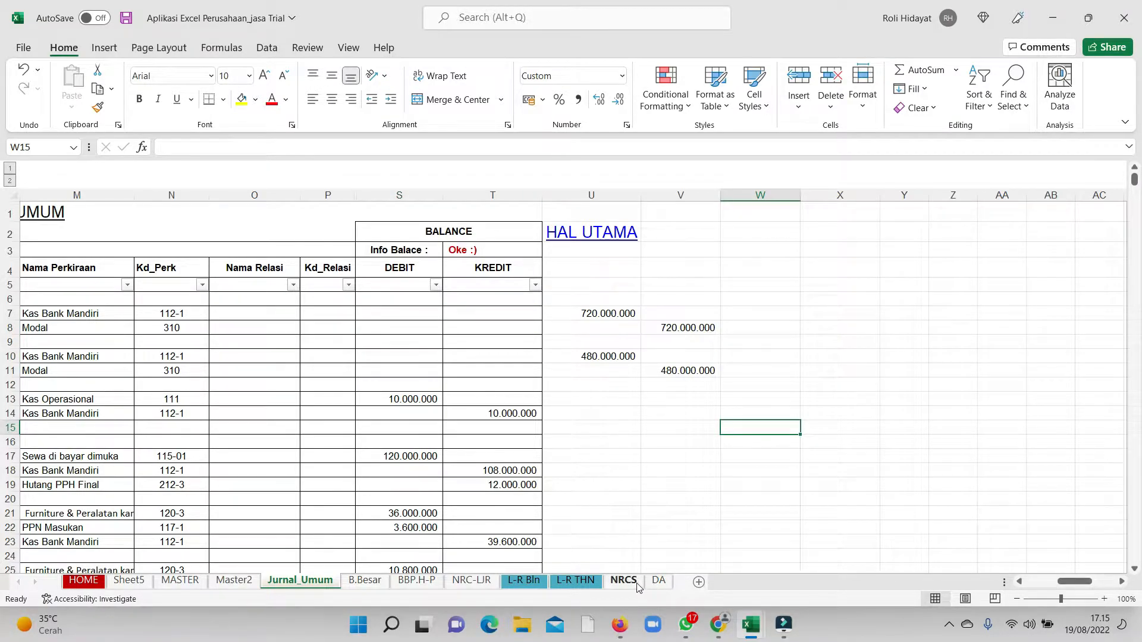
Step: Check the Modal line and the asset accounts on NRCS with the capital amounts removed from the journal
left_click(624, 580)
scroll(736, 456, "down", 1)
left_click(736, 455)
left_click_drag(77, 371, 407, 383)
scroll(673, 449, "up", 9)
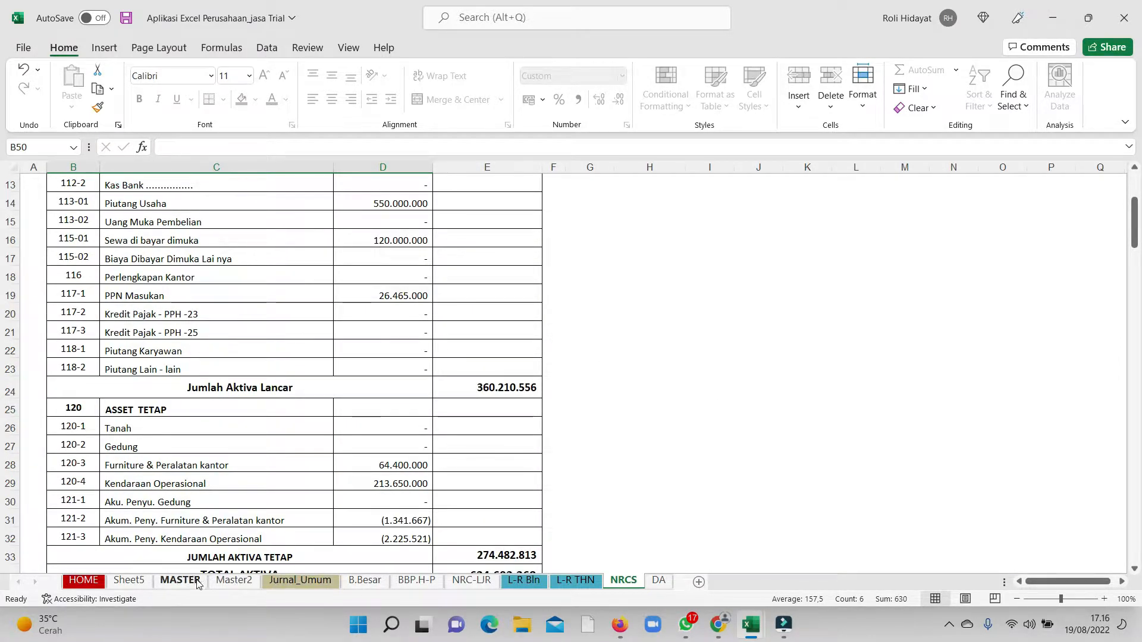
Step: Copy the amounts in U7:V11 on Jurnal_Umum back to the DEBIT and KREDIT columns at S7, and clear the temporary copy
left_click(297, 581)
left_click_drag(605, 313, 684, 371)
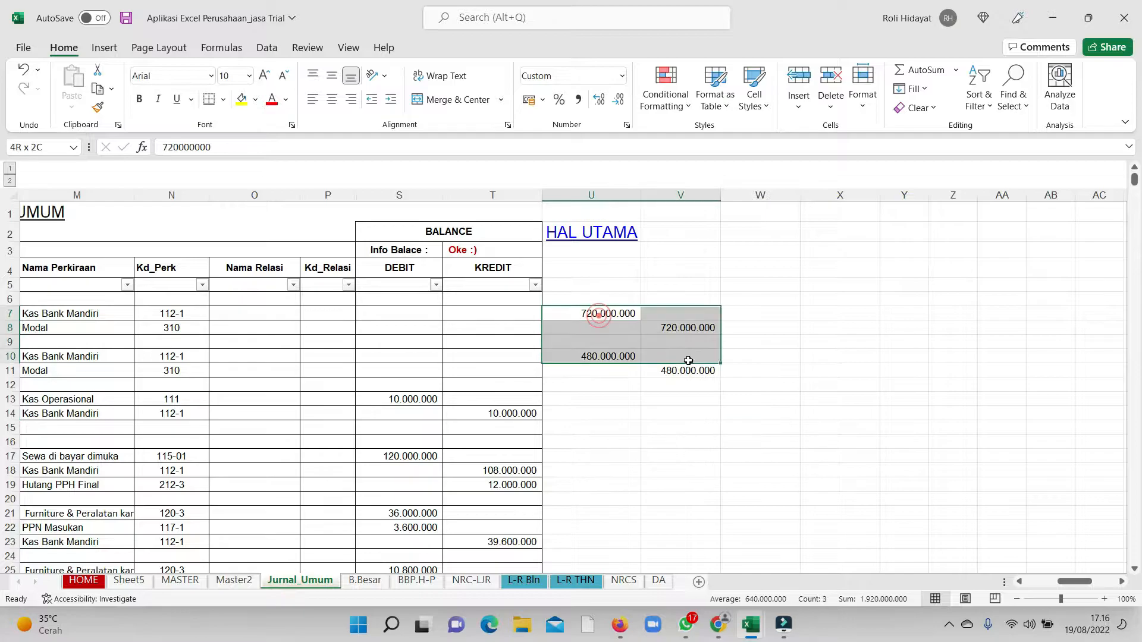
key("ctrl+c")
left_click(409, 314)
key("ctrl+v")
left_click_drag(589, 313, 708, 386)
key("Delete")
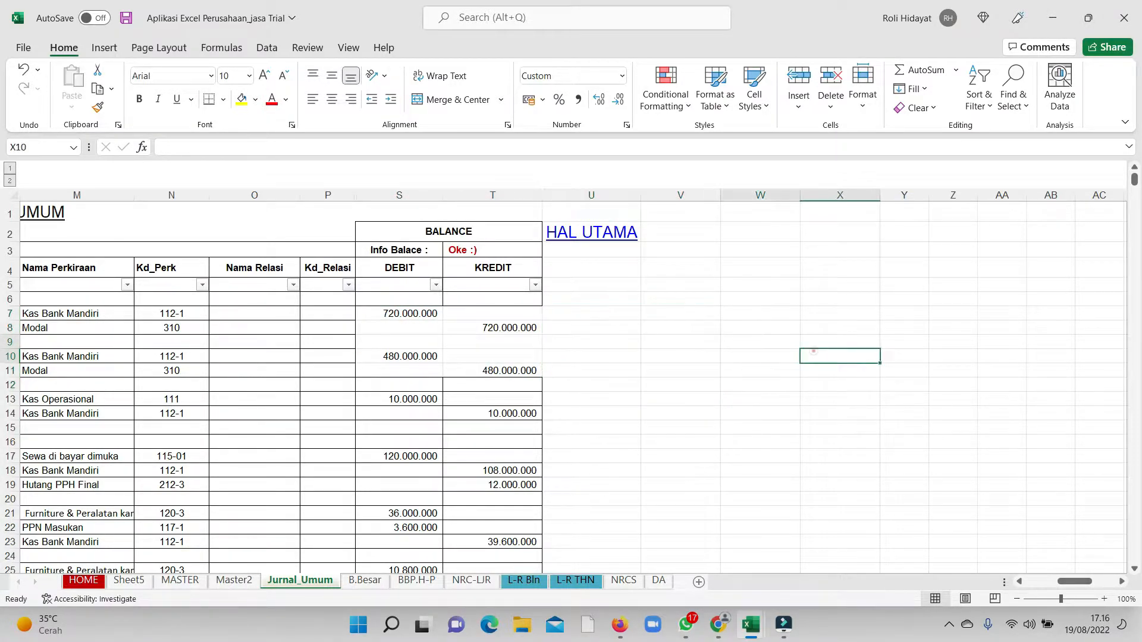
Step: Examine the office cash refill entry in rows 13 and 14, including its proof number, accounts and amounts
scroll(739, 342, "left", 3)
left_click(246, 428)
scroll(57, 365, "down", 2)
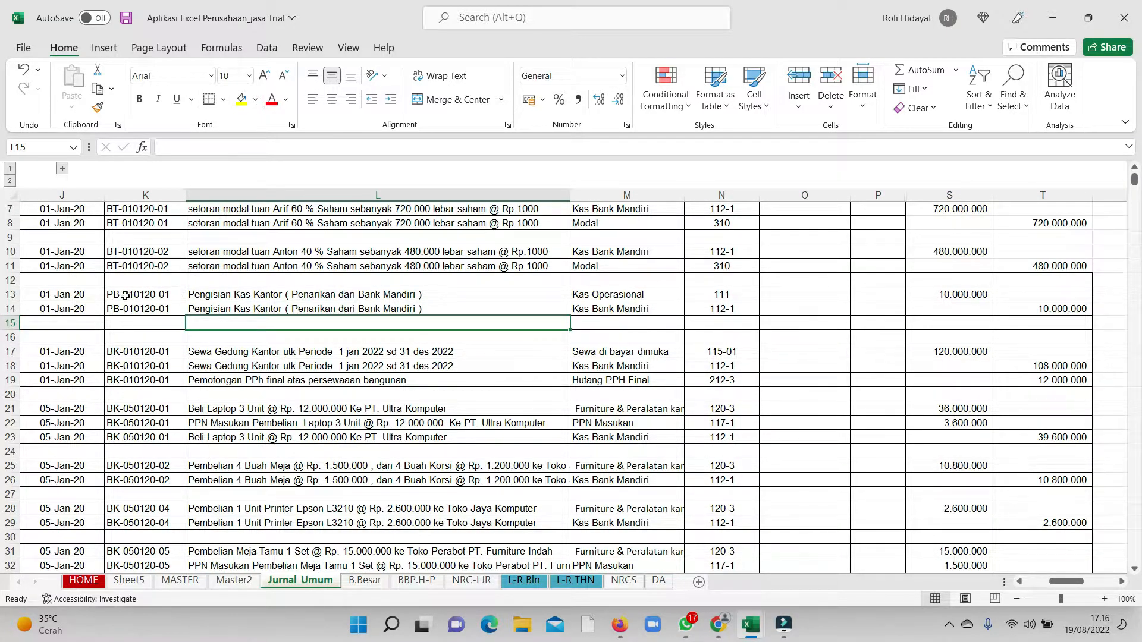
scroll(154, 313, "up", 1)
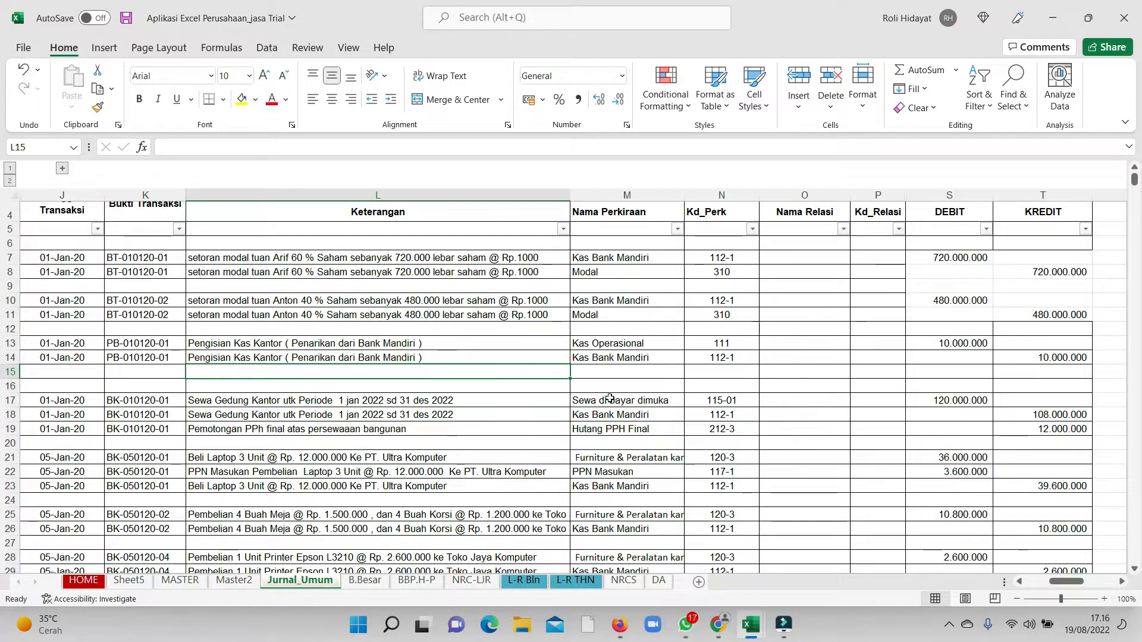
left_click(620, 358)
left_click(646, 341)
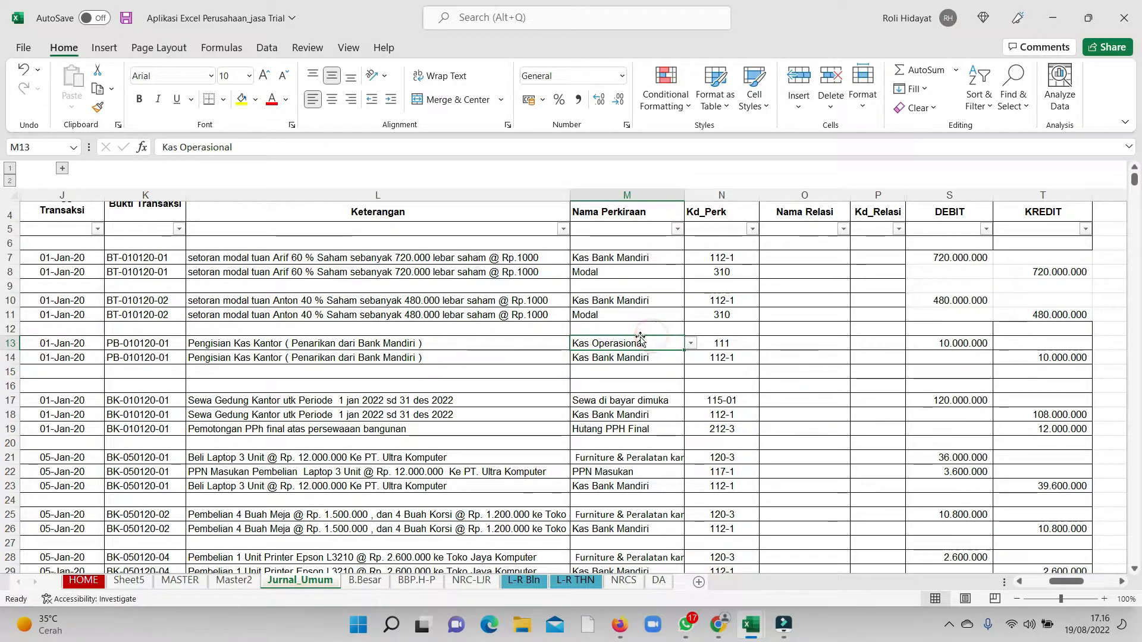
left_click(133, 341)
left_click_drag(147, 351, 147, 357)
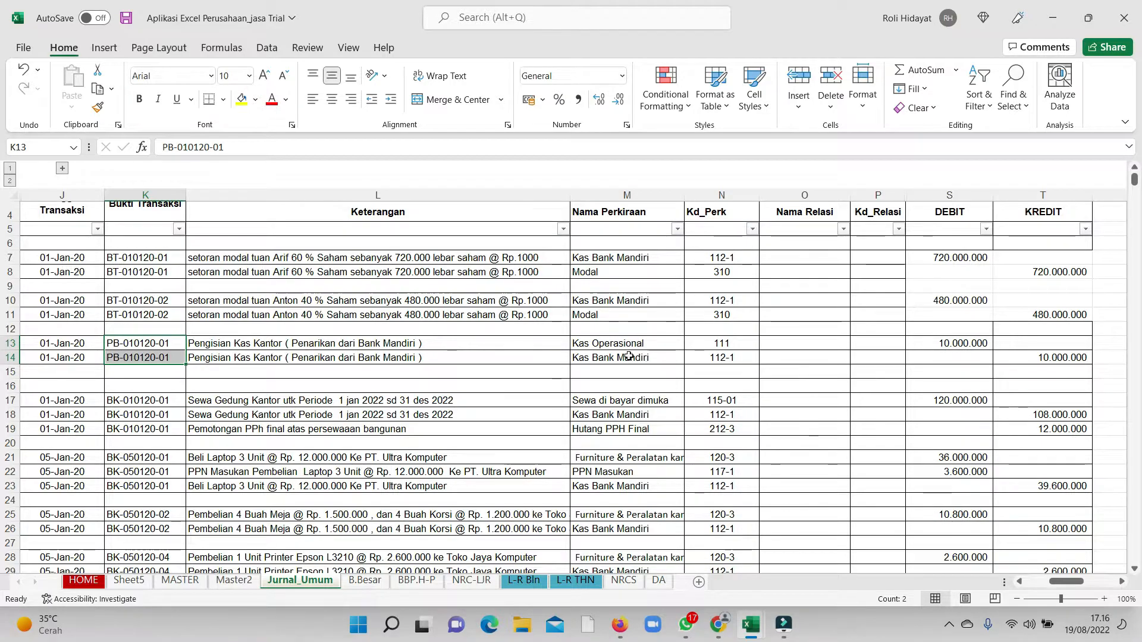
left_click(957, 330)
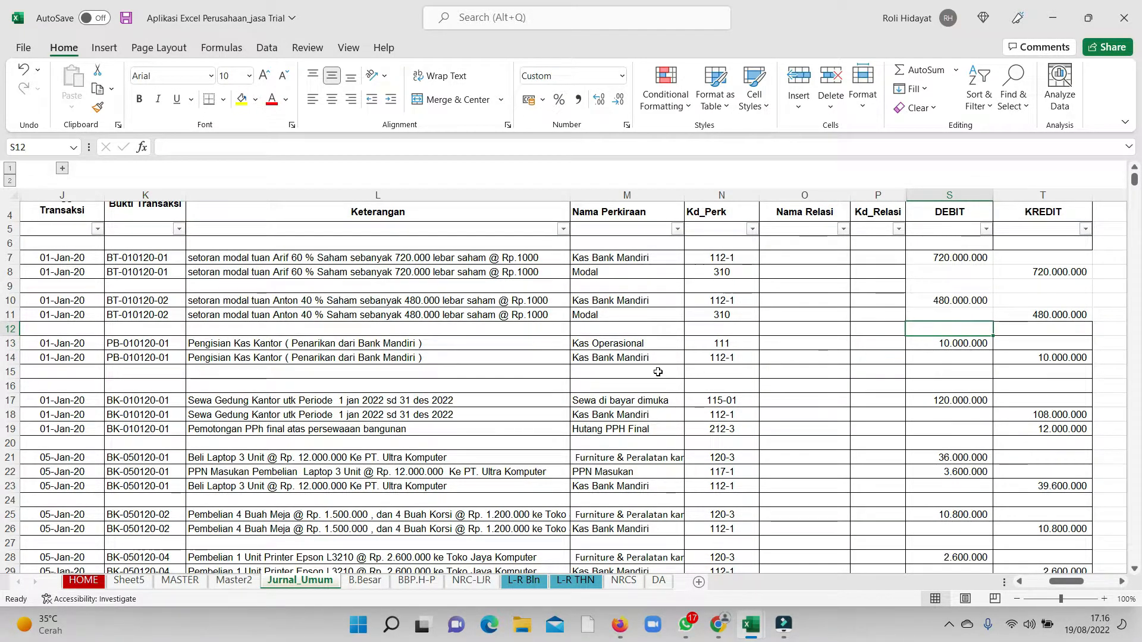
left_click_drag(649, 360, 1016, 359)
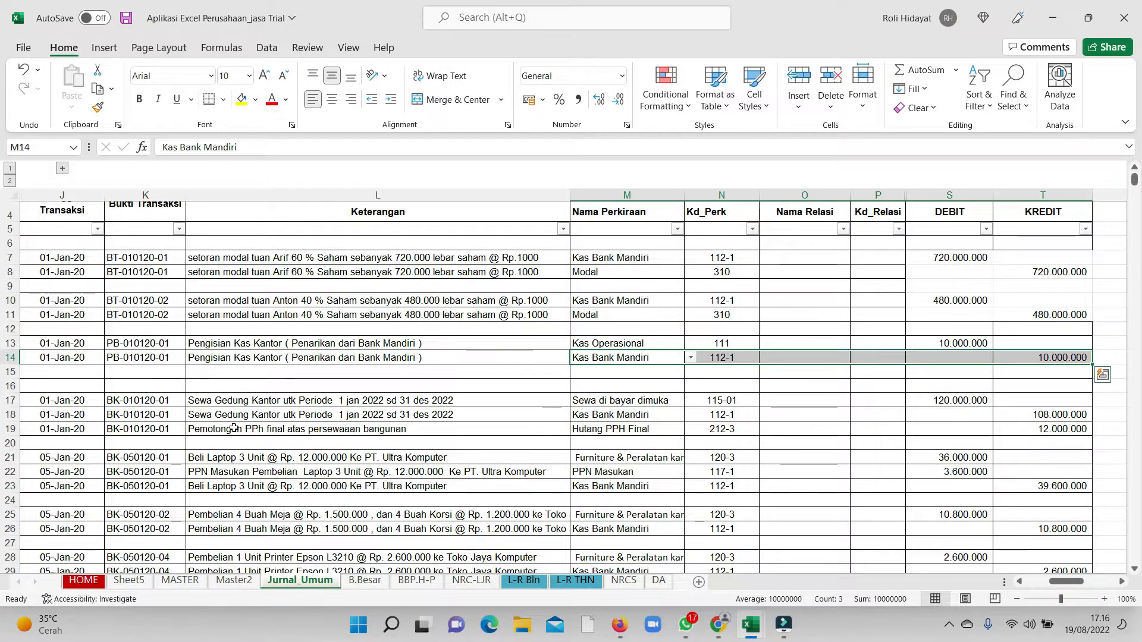
Step: Correct both years of the office rent period in L17 so it reads 1 jan 2020 sd 31 des 2020
scroll(234, 429, "down", 1)
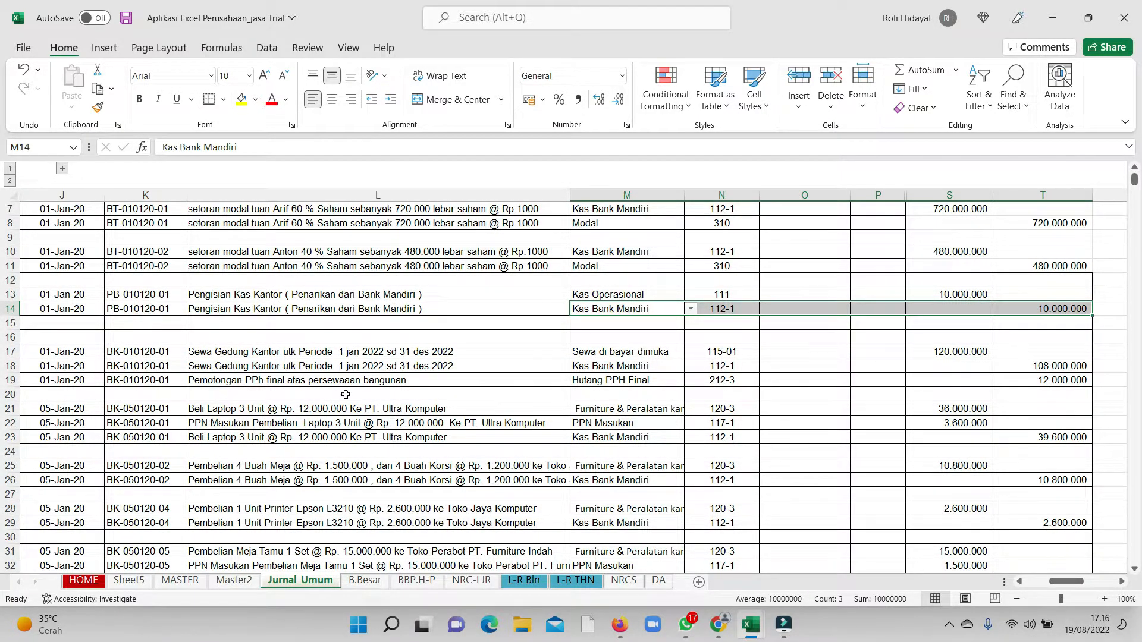
left_click(382, 351)
double_click(383, 352)
key("BackSpace")
type("0")
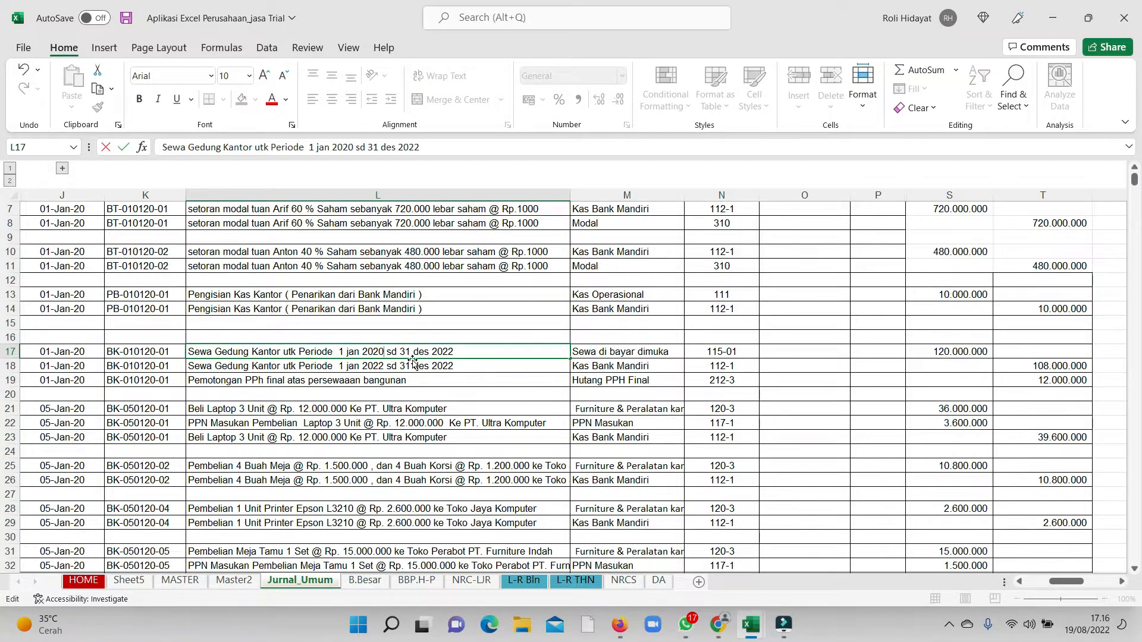
left_click(469, 353)
left_click(364, 401)
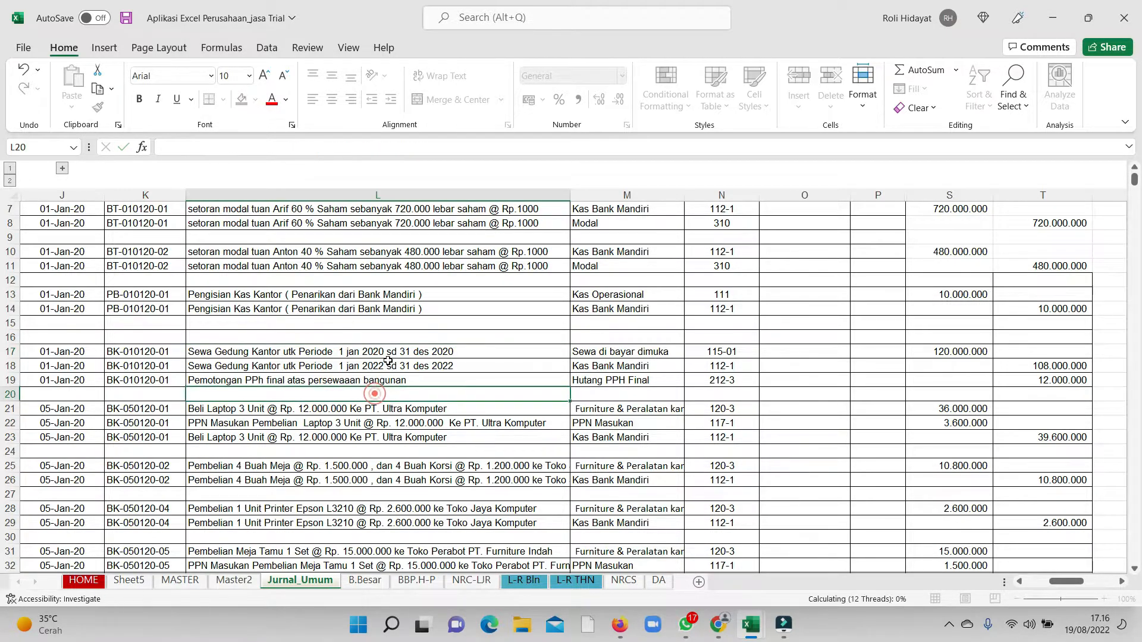
Step: Change the rent period in L18 to 1 jan 2020 sd 31 des 2020 as well
left_click(386, 365)
double_click(387, 366)
double_click(387, 365)
type("2020")
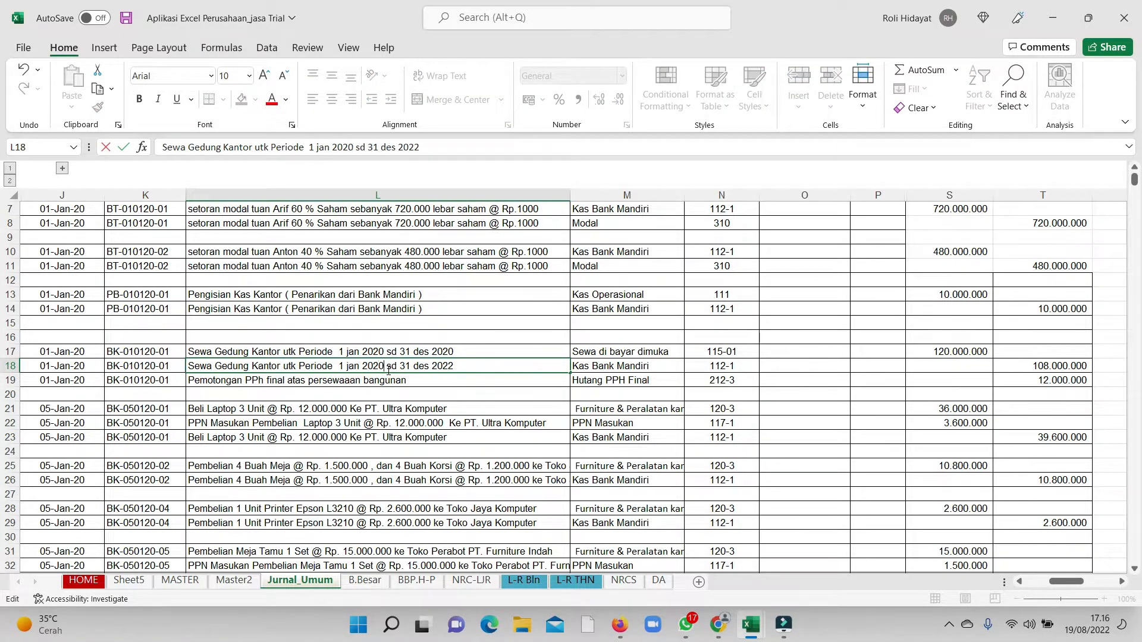
left_click(470, 361)
left_click(589, 398)
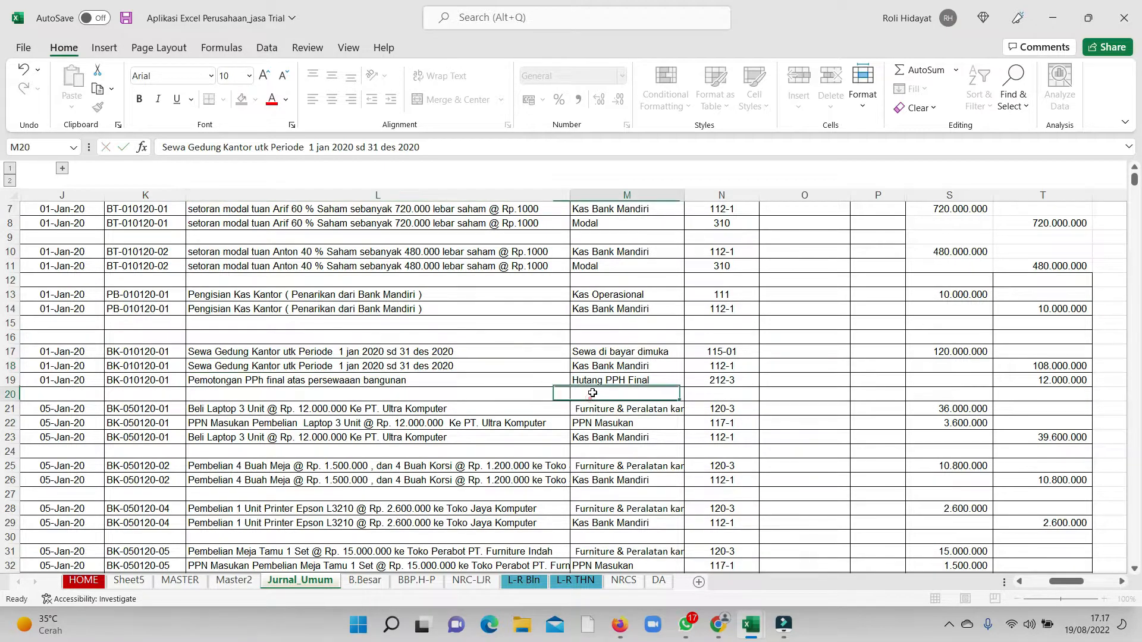
Step: Examine the accounts and the debit and credit amounts of the office rent entry in rows 17 to 19
left_click_drag(604, 351, 968, 355)
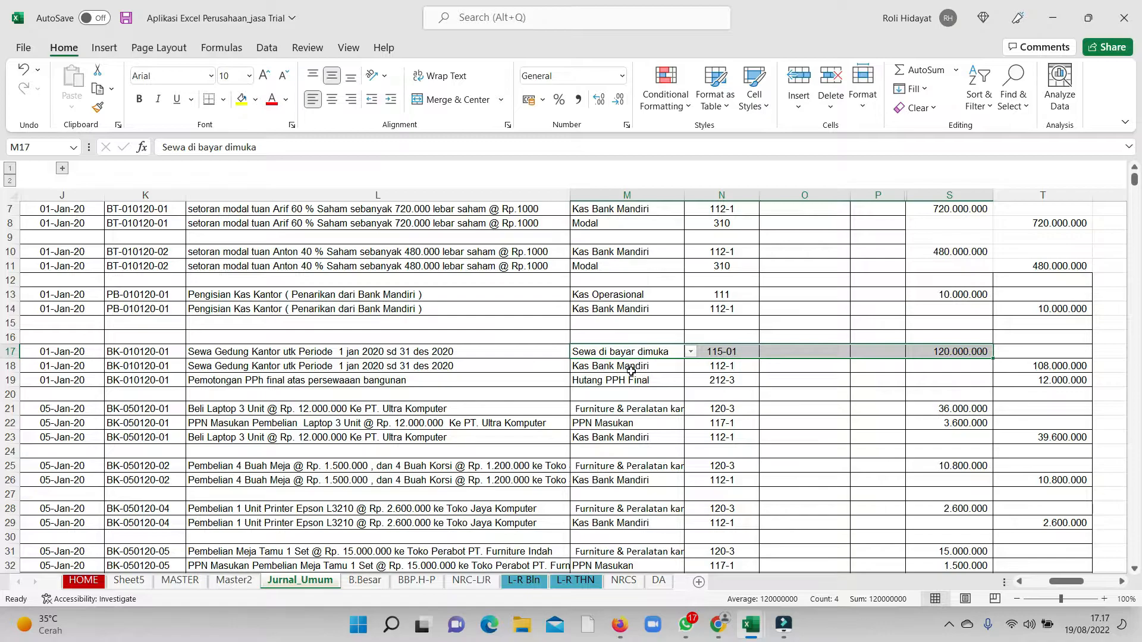
left_click_drag(632, 365, 1060, 372)
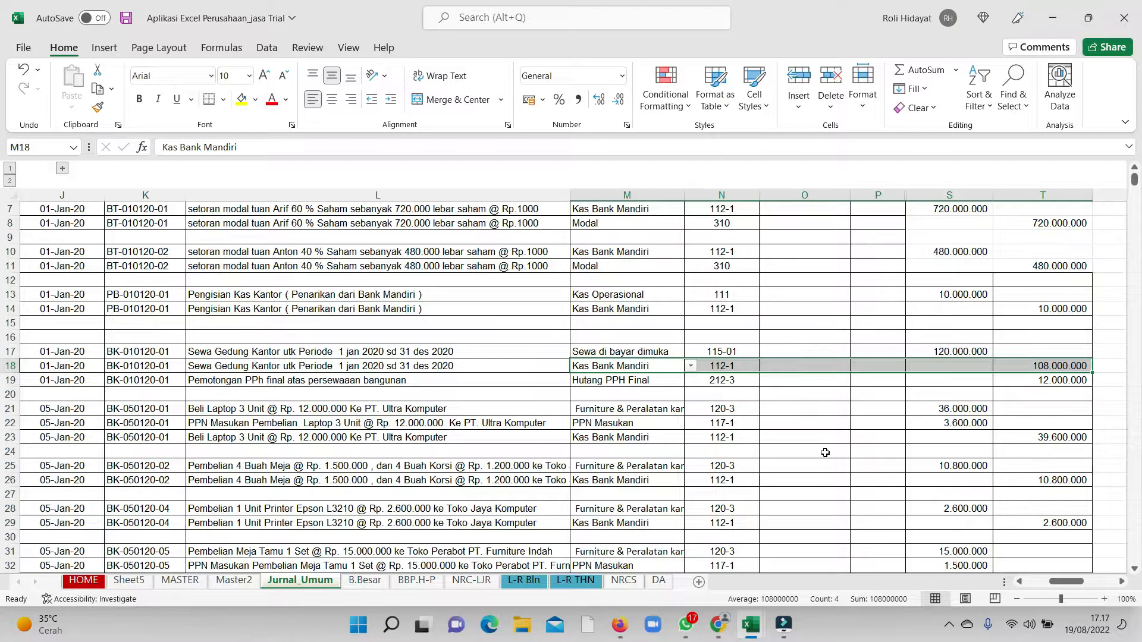
left_click(741, 405)
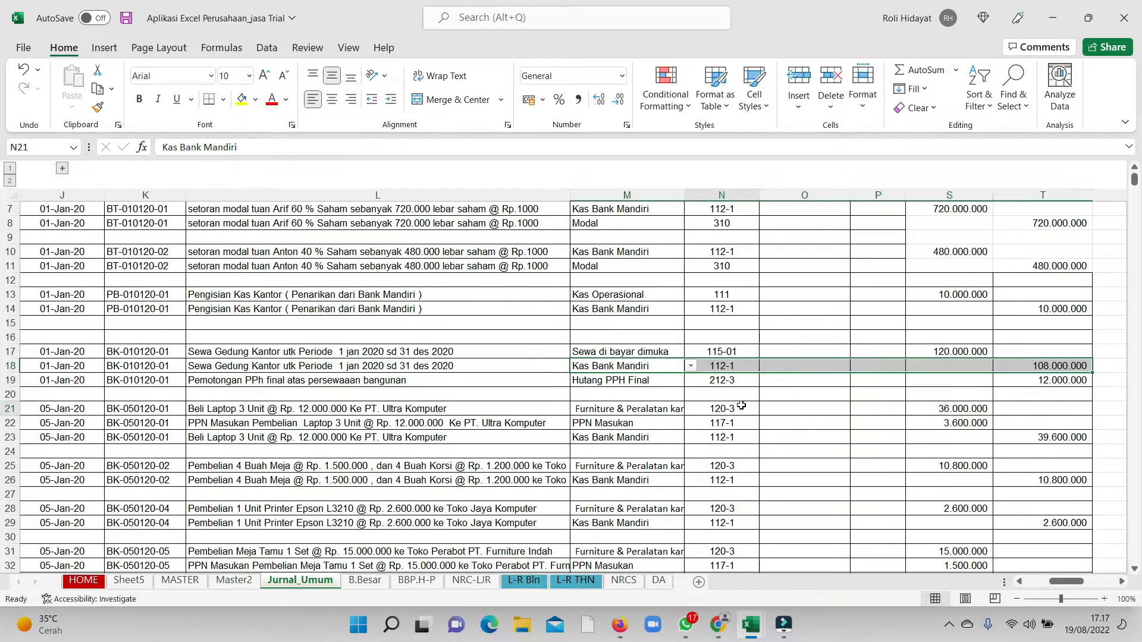
left_click_drag(1051, 379, 888, 376)
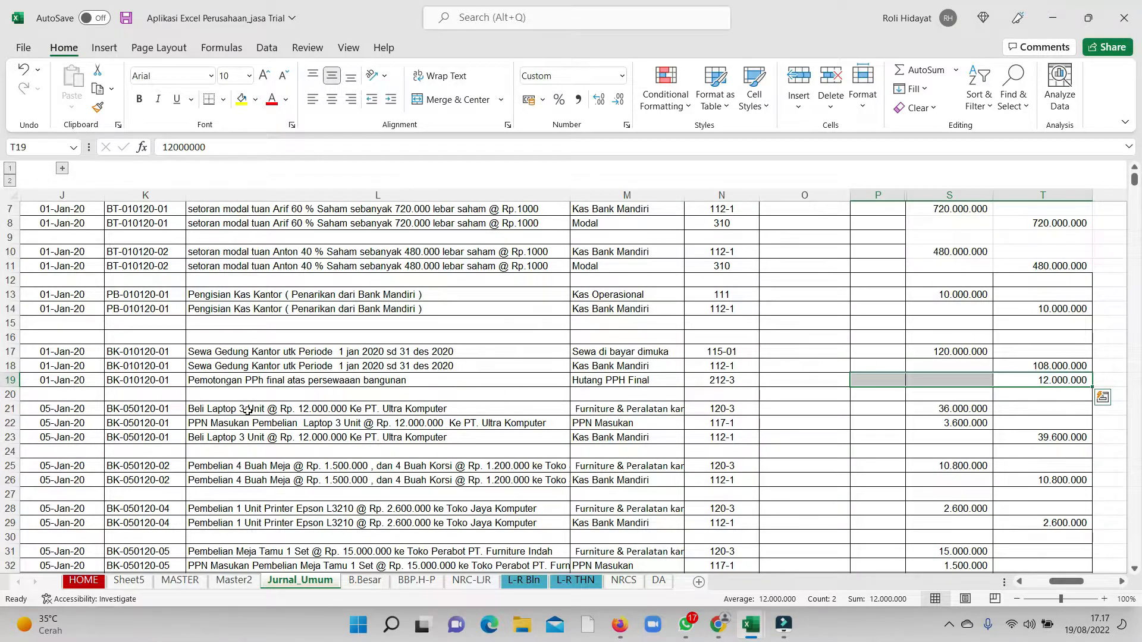
Step: Examine the laptop purchase entry in rows 21 to 23, including its equipment account, PPN Masukan line and amounts
scroll(248, 411, "down", 1)
left_click_drag(58, 365, 585, 394)
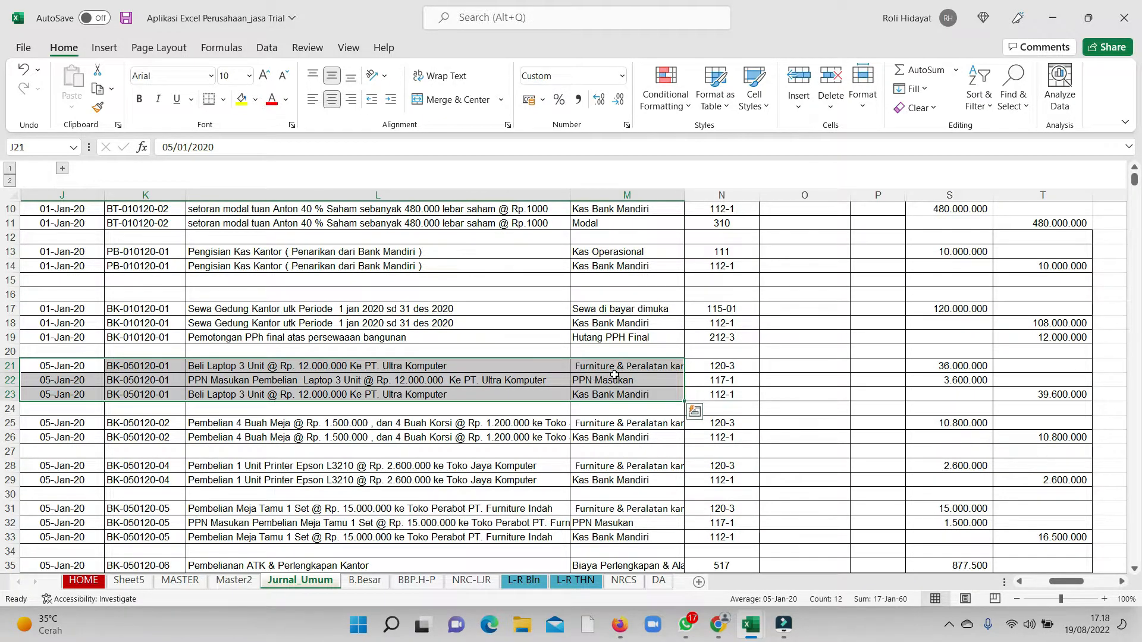
left_click(625, 367)
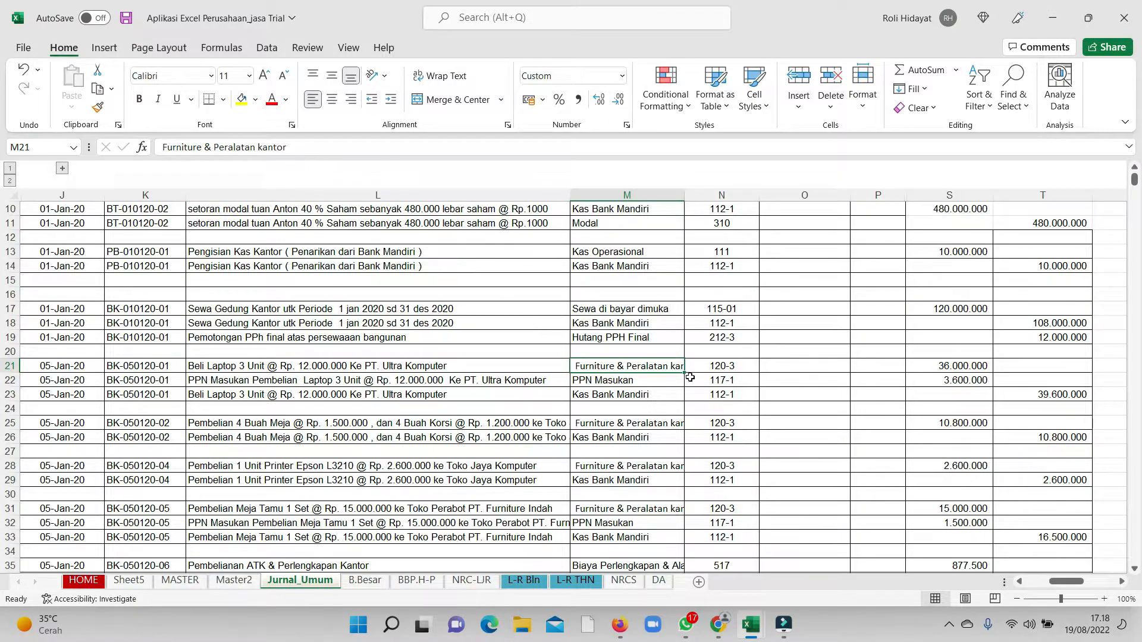
left_click(648, 379)
left_click(645, 367)
key("Down")
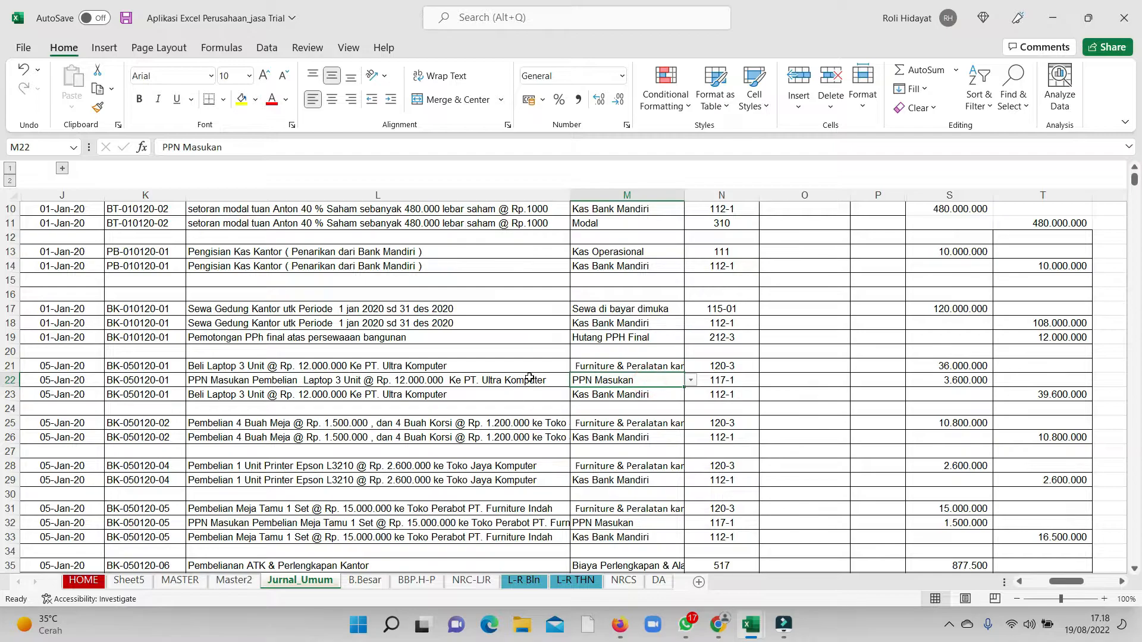
left_click(632, 364)
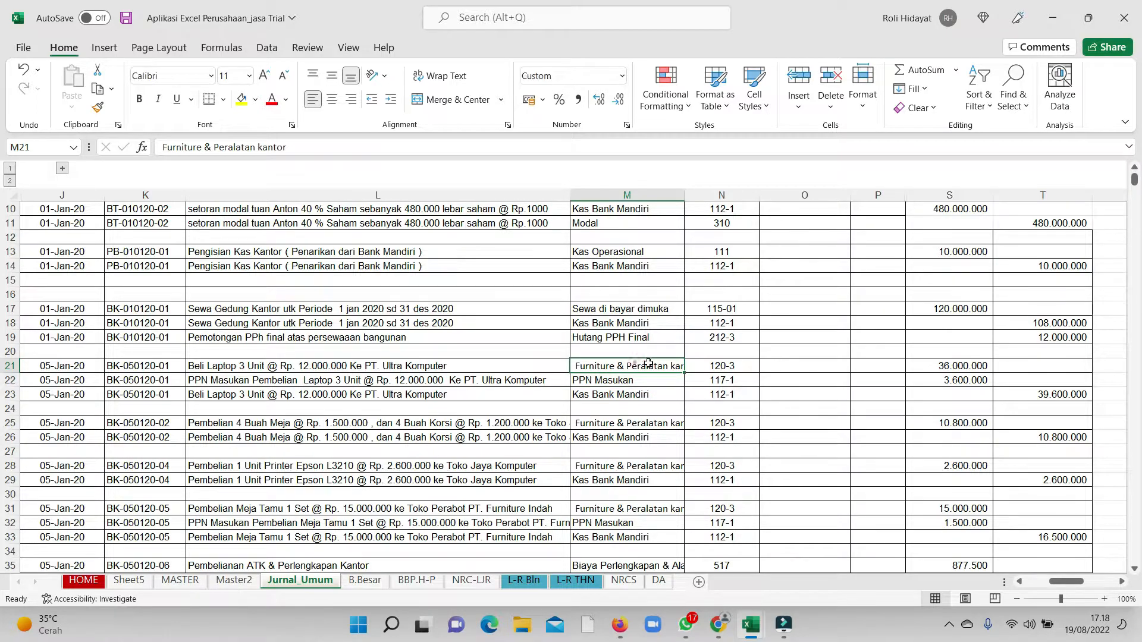
left_click(968, 372)
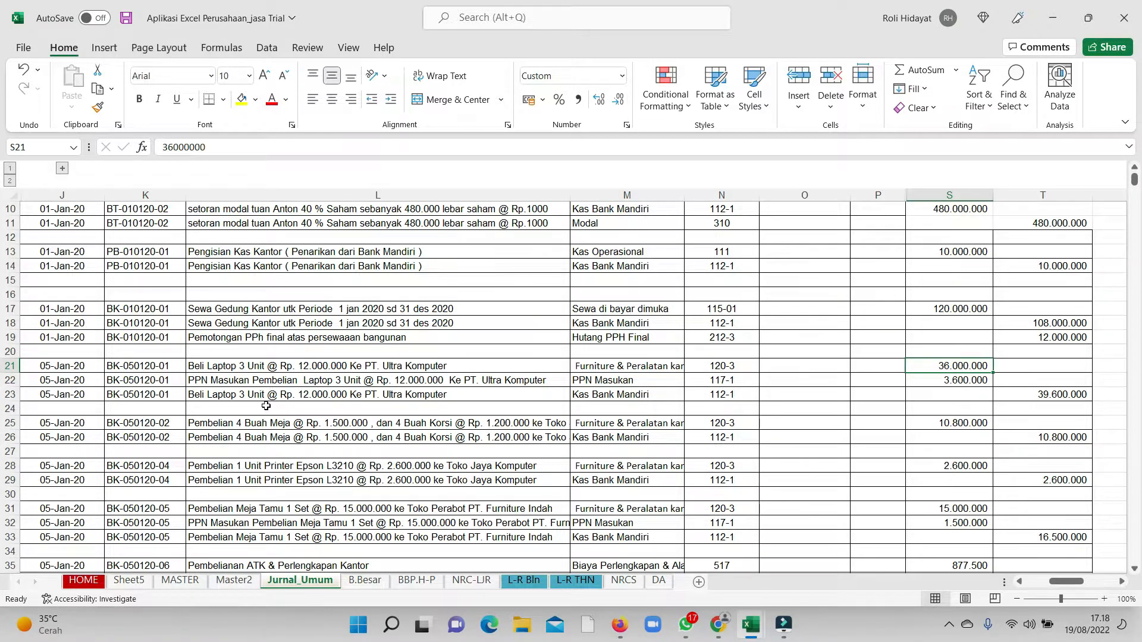
left_click_drag(96, 385, 267, 388)
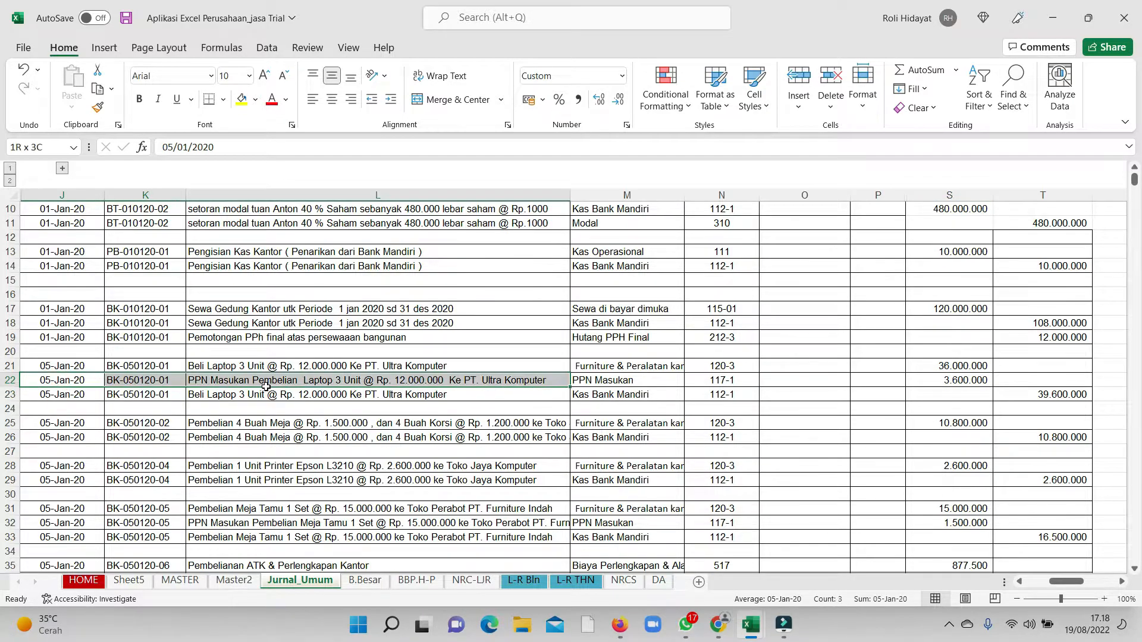
scroll(398, 375, "up", 3)
scroll(422, 367, "down", 2)
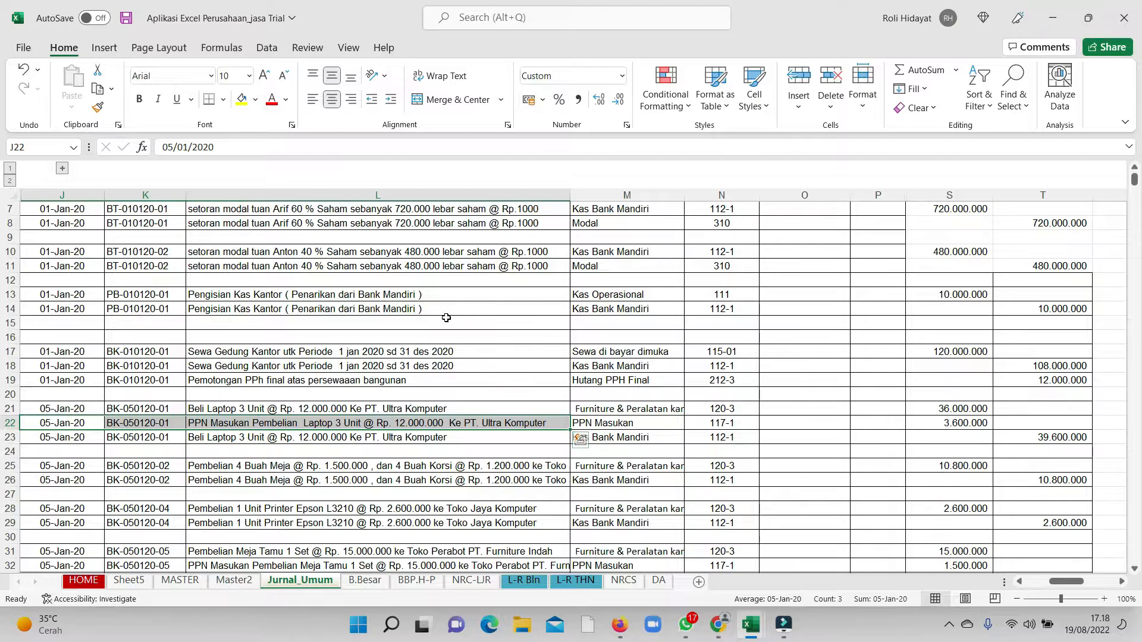
Step: Compare the laptop purchase debits in S21 and S22 with the bank credit in T23, and review the PPN Masukan line in row 22
left_click(355, 436)
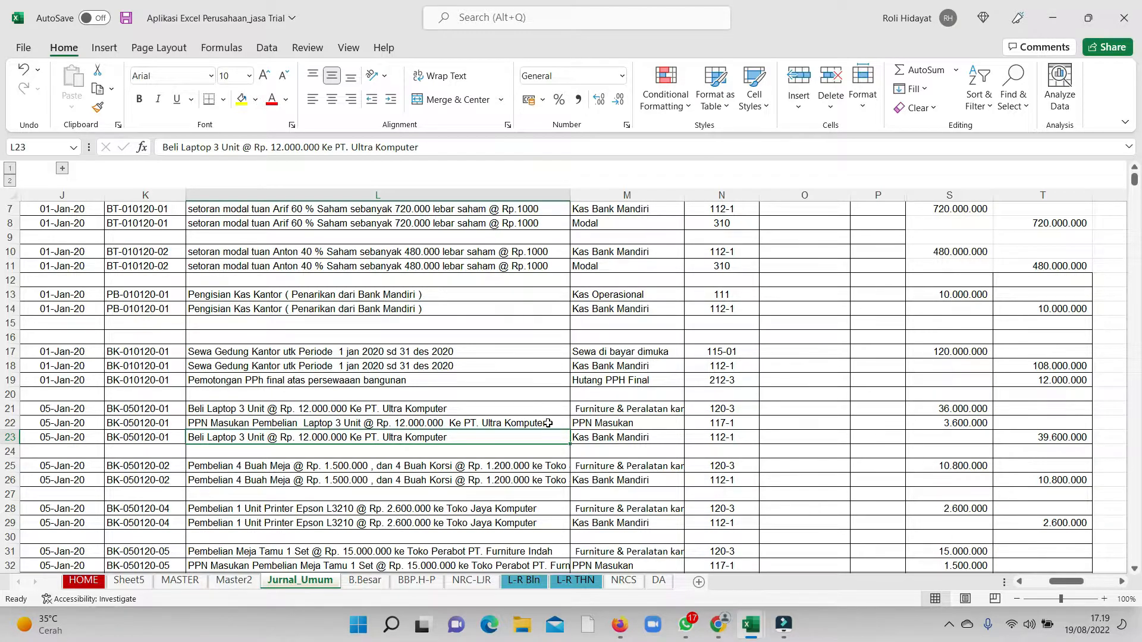
left_click_drag(964, 409, 965, 421)
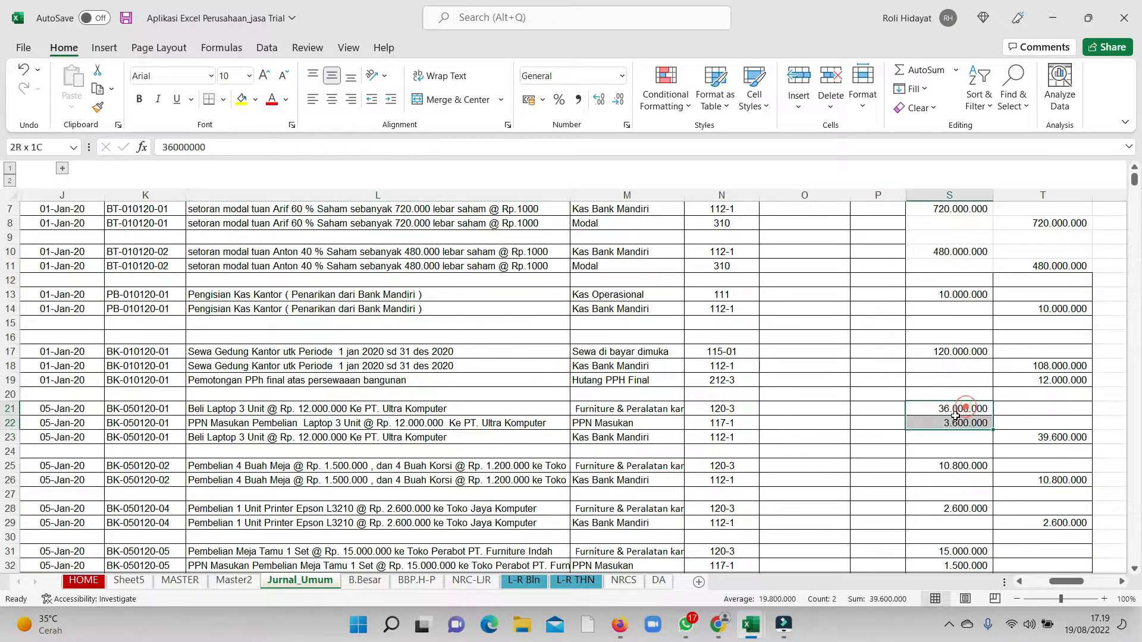
left_click(964, 410)
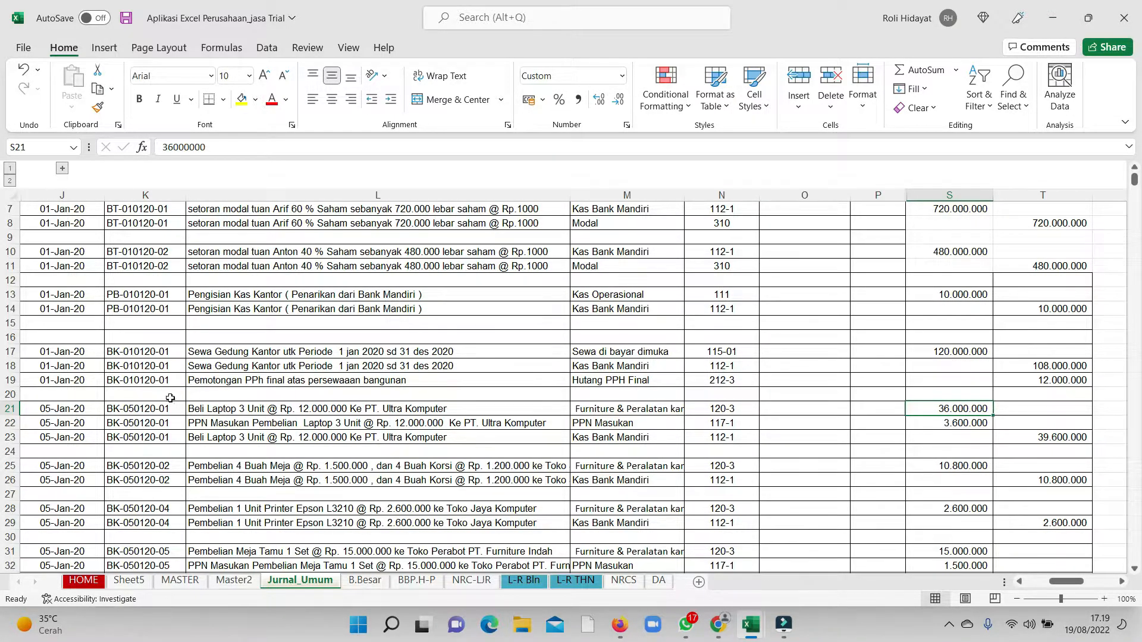
left_click(1050, 436)
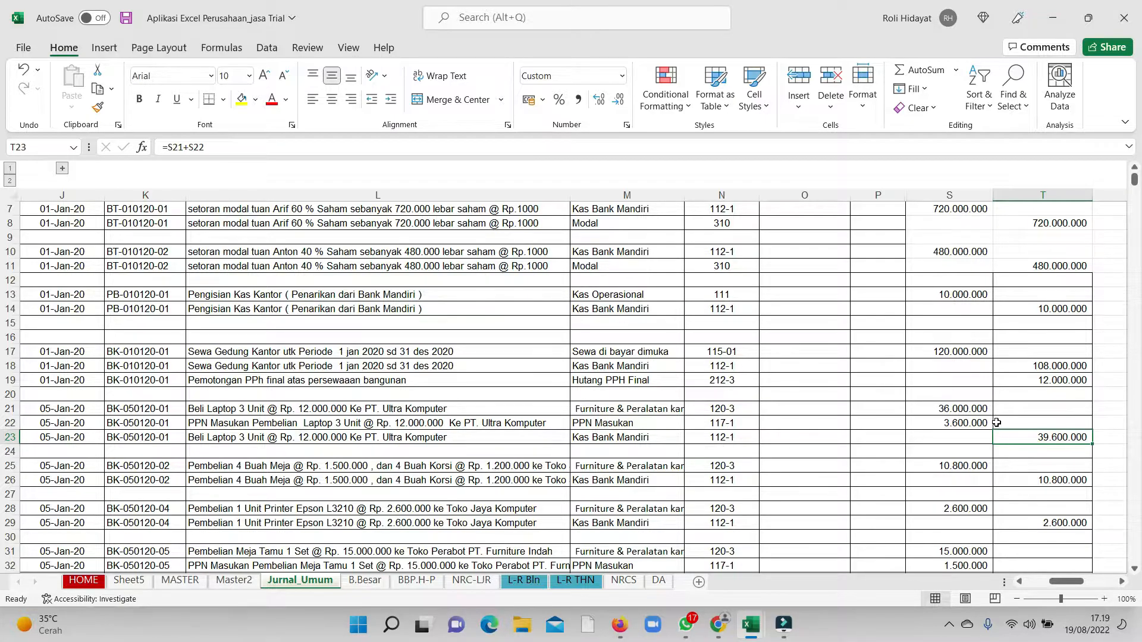
scroll(773, 428, "down", 1)
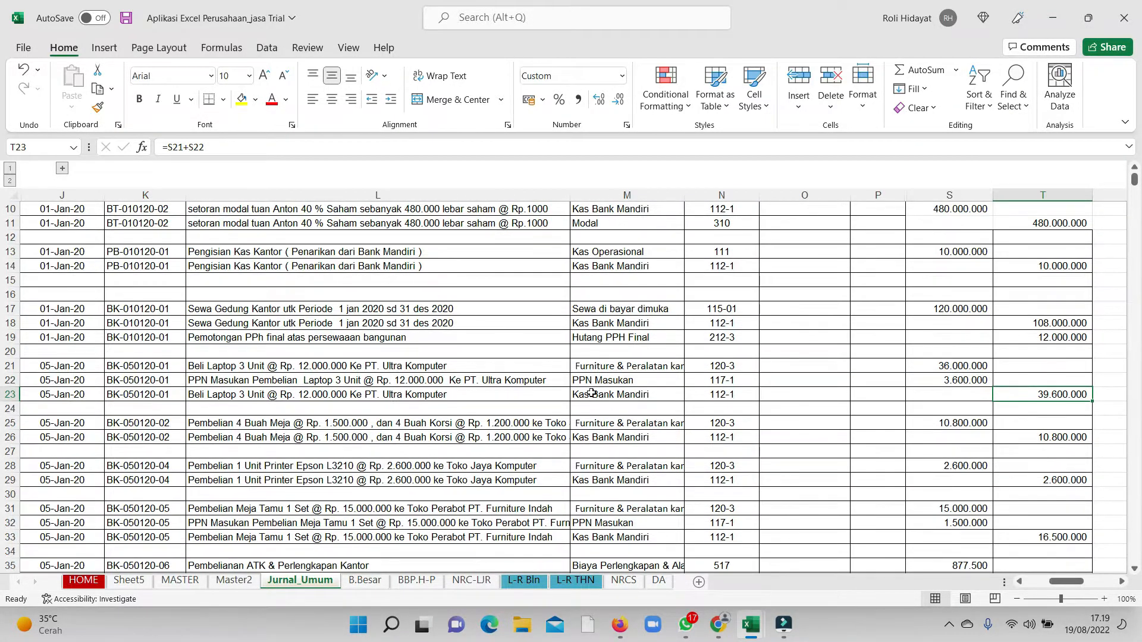
left_click_drag(907, 380, 14, 383)
left_click(876, 423)
left_click_drag(965, 379, 47, 378)
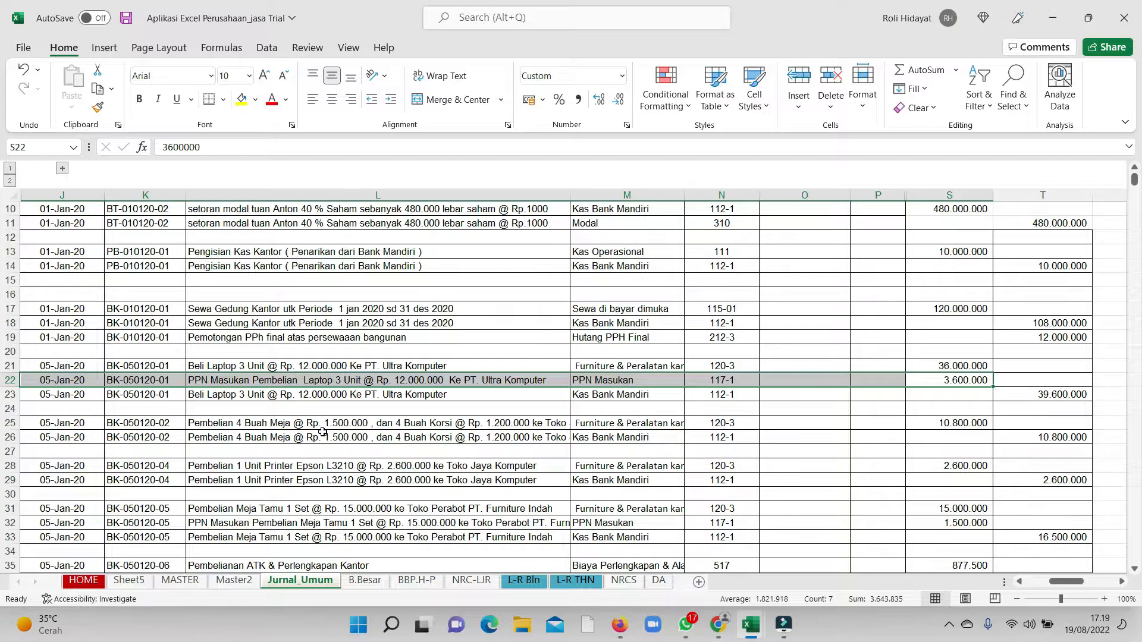
Step: Examine the tables and chairs purchase entry in rows 25 and 26, including its description, debit amount and Kas Bank Mandiri account
left_click_drag(94, 428, 997, 437)
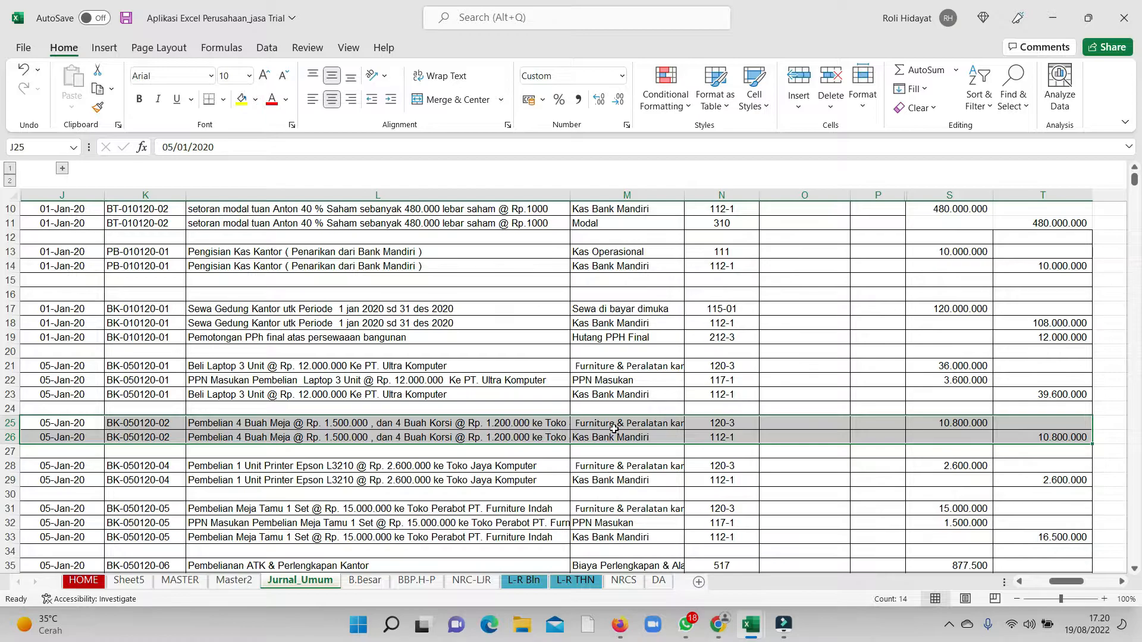
left_click(974, 423)
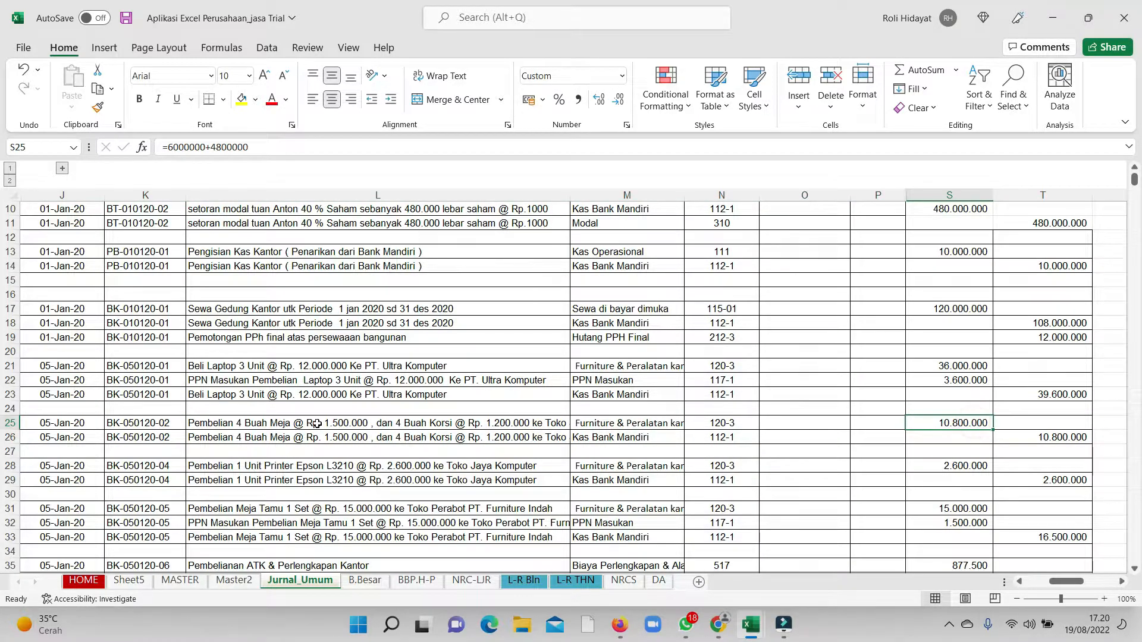
left_click(381, 421)
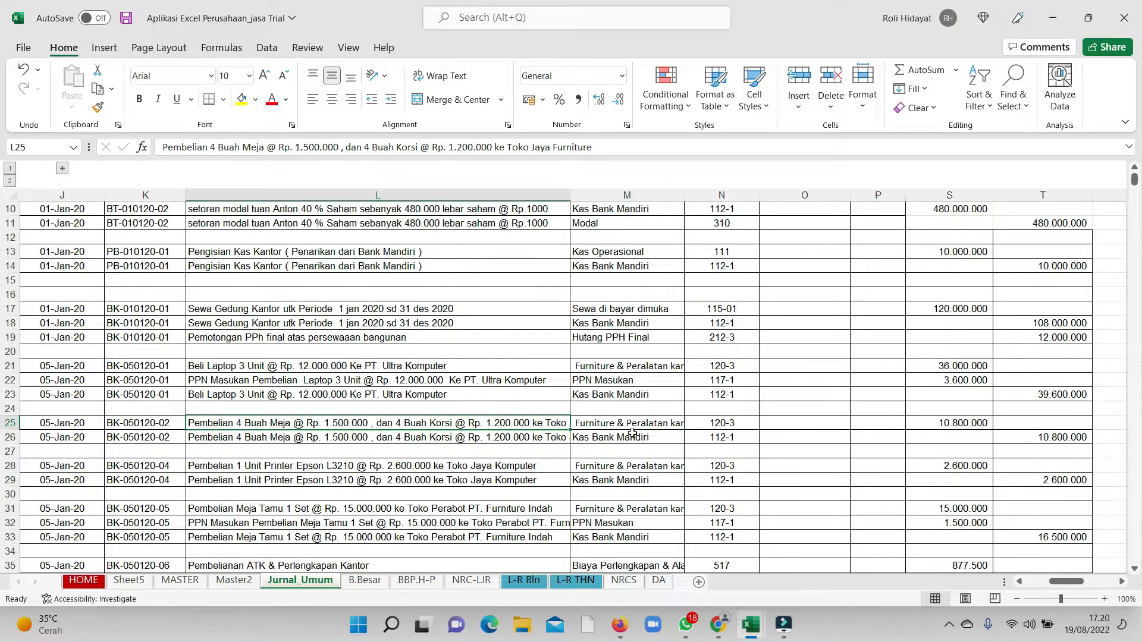
left_click(648, 409)
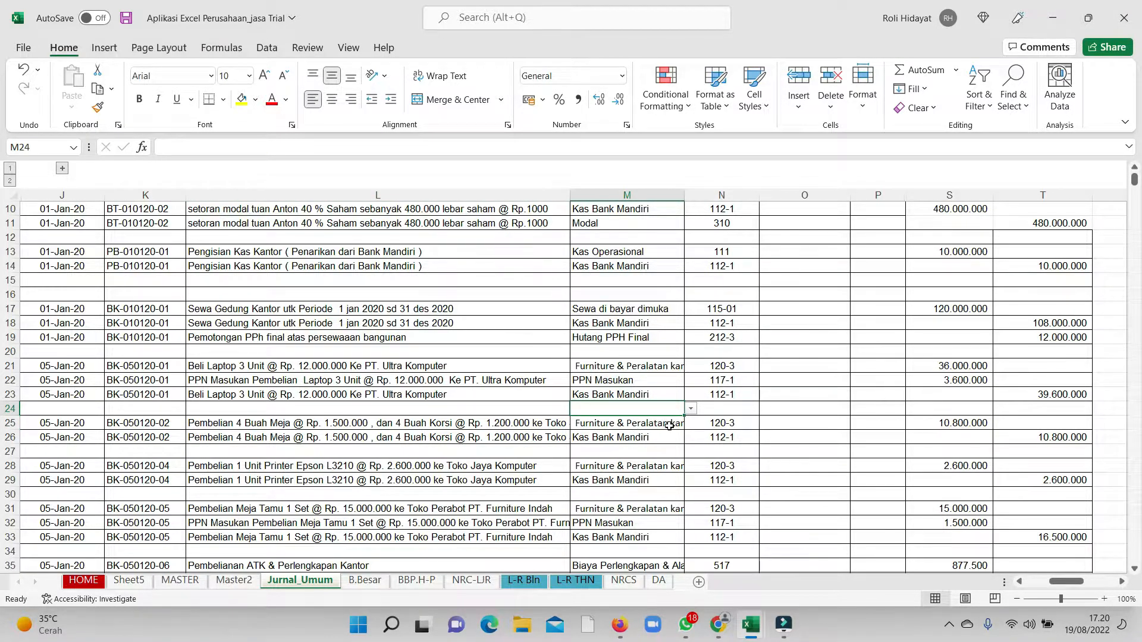
left_click(655, 437)
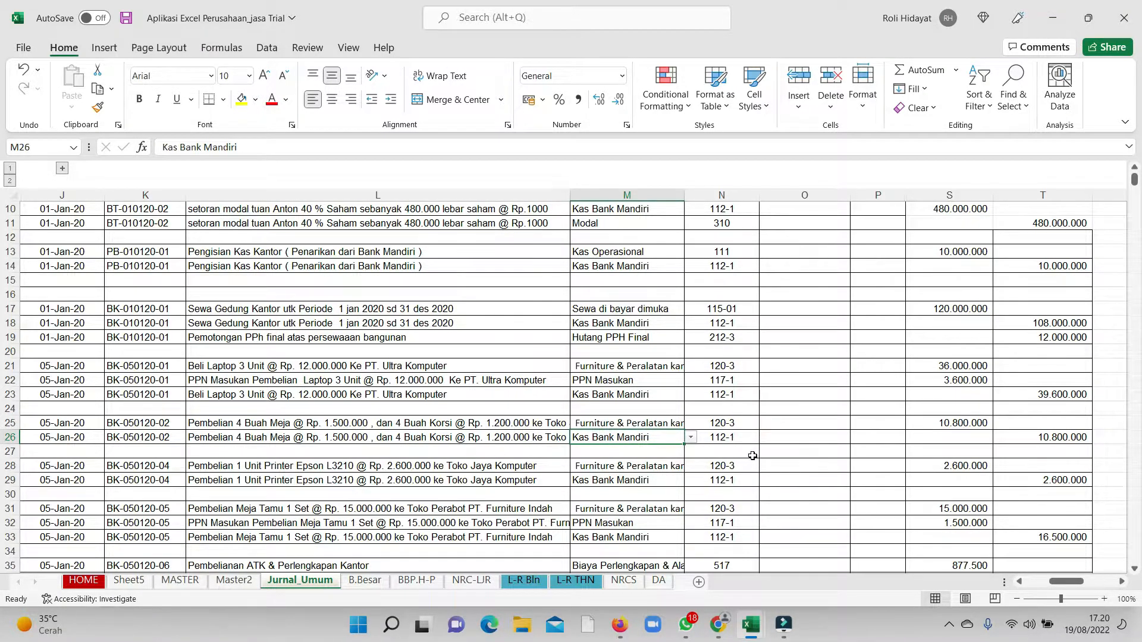
Step: Examine the Epson printer purchase entry in rows 28 and 29, including its equipment account, credit amount and description
scroll(743, 422, "down", 2)
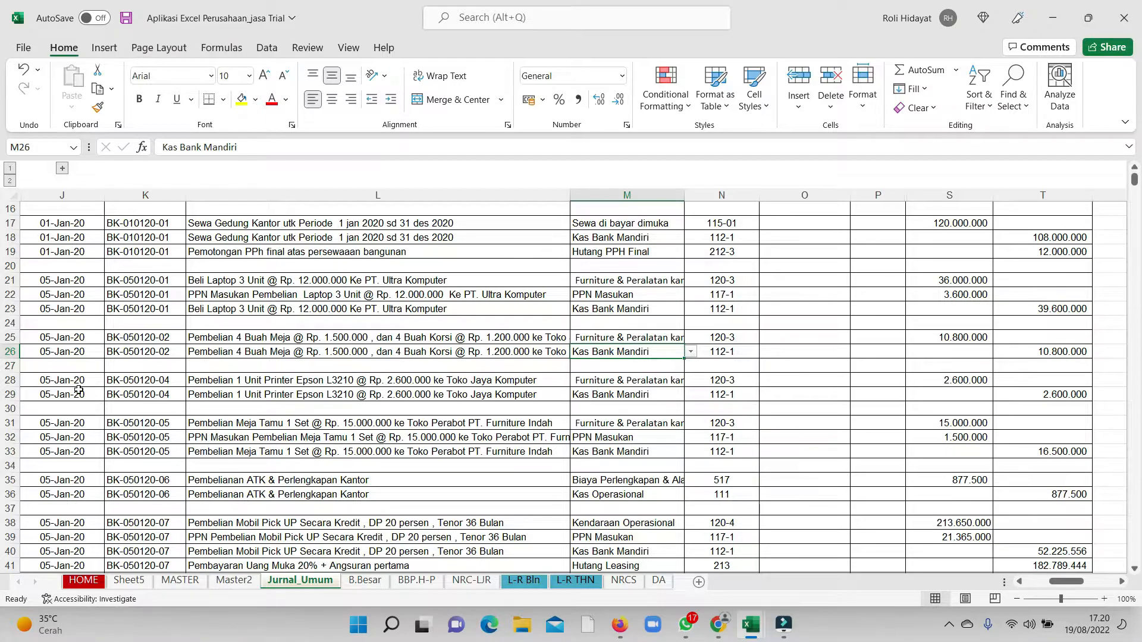
left_click_drag(56, 380, 651, 400)
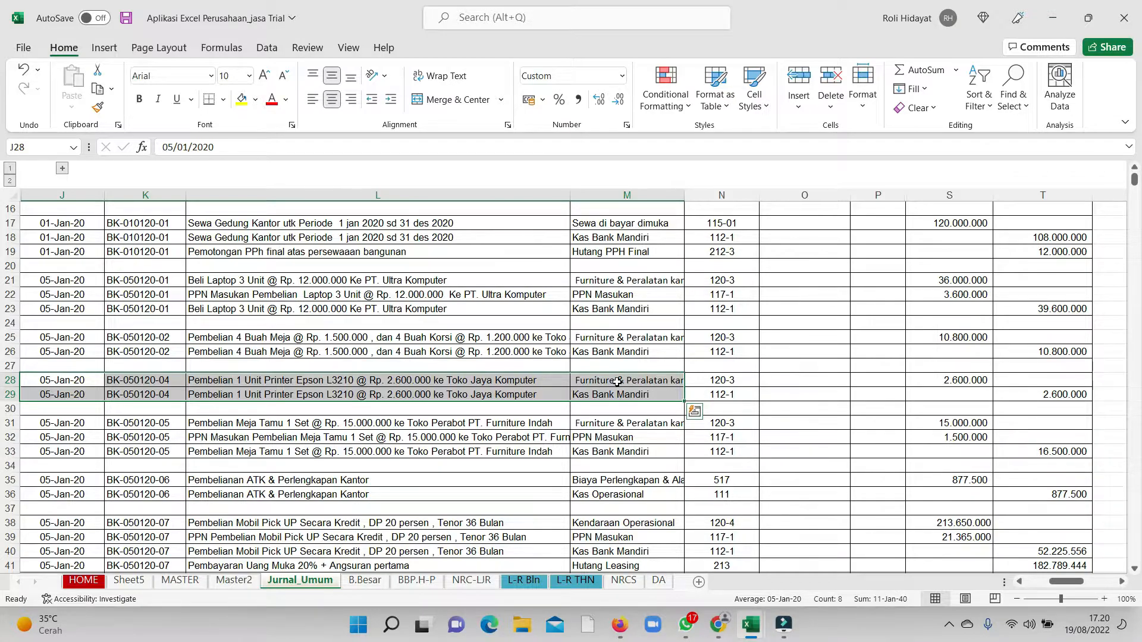
left_click(635, 376)
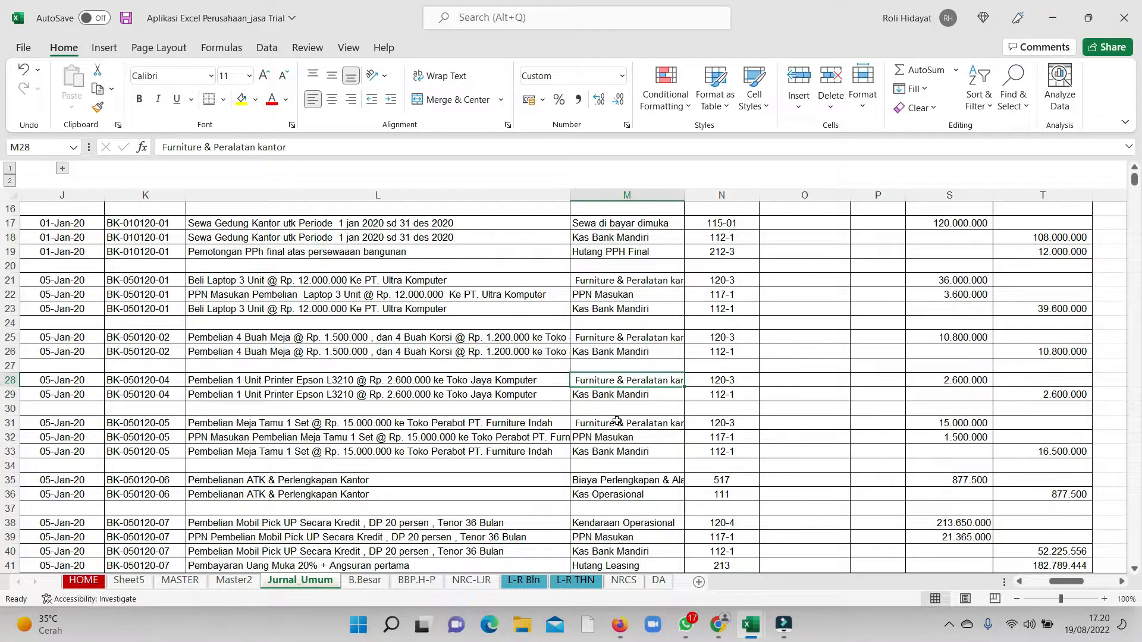
left_click(1045, 398)
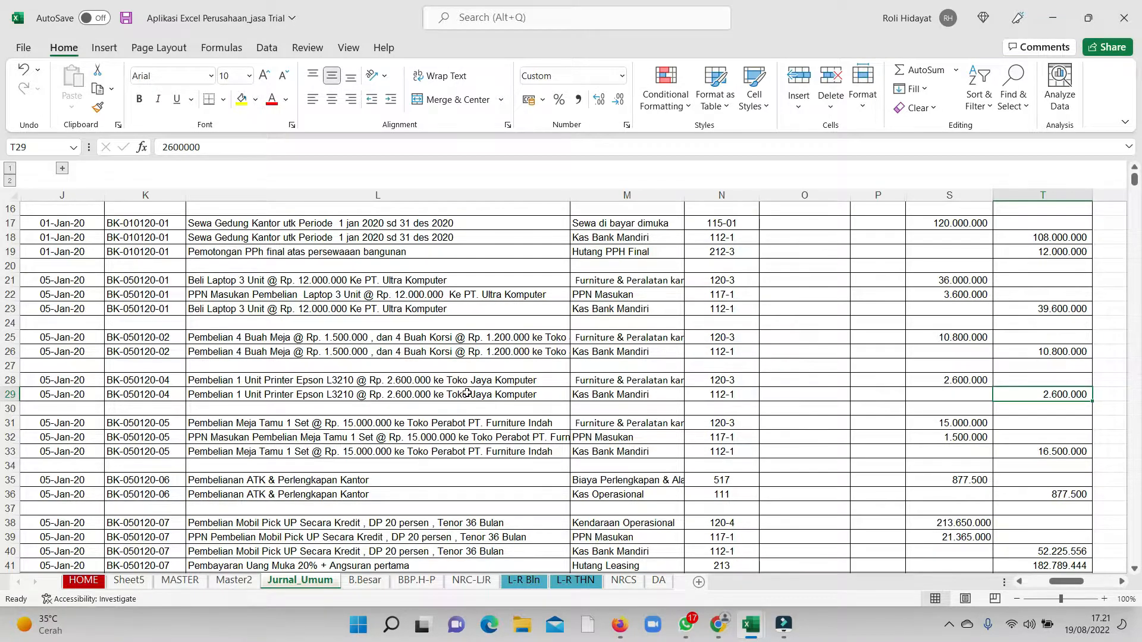
left_click(351, 395)
Step: Examine the guest table set entry in rows 31 to 33, covering its equipment, PPN Masukan and Kas Bank Mandiri lines and the credit formula
scroll(100, 401, "down", 1)
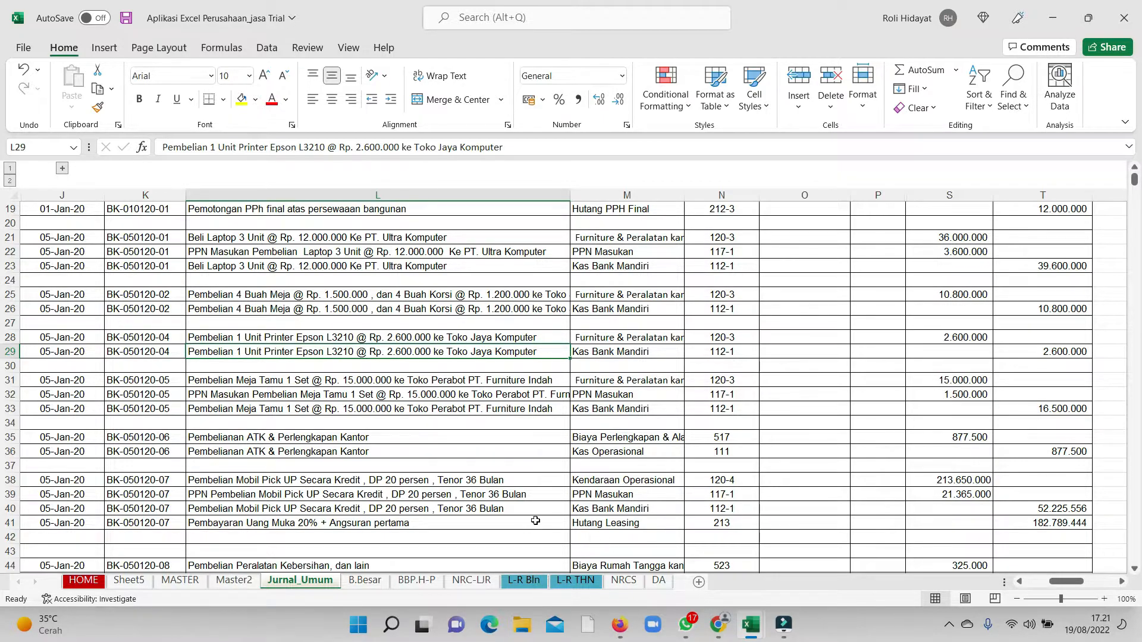
left_click_drag(72, 381, 460, 413)
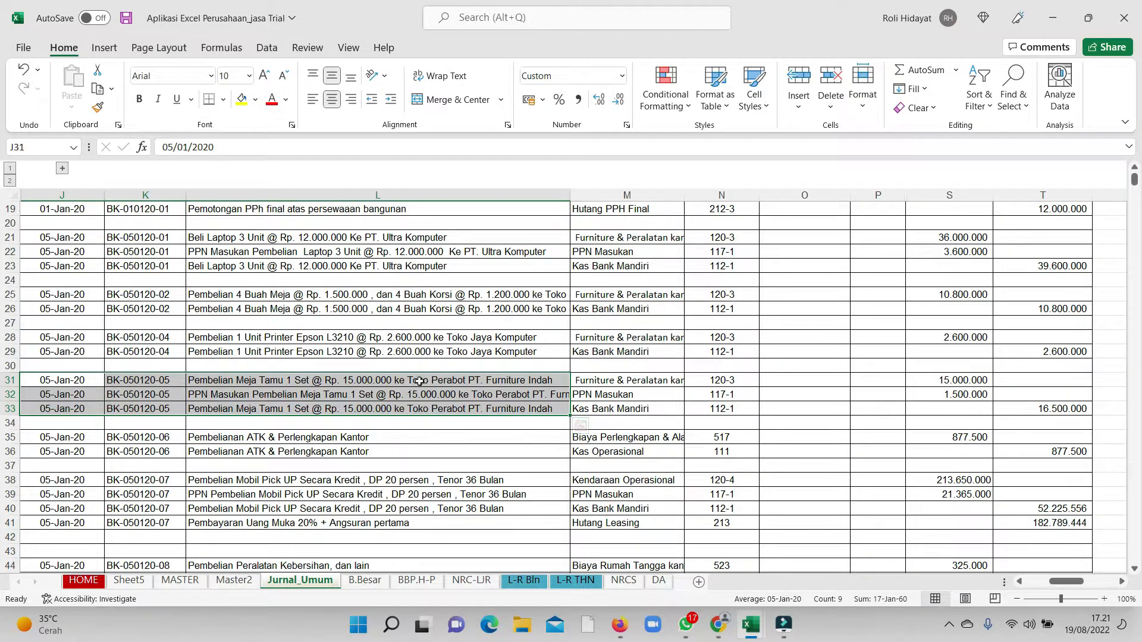
left_click(447, 390)
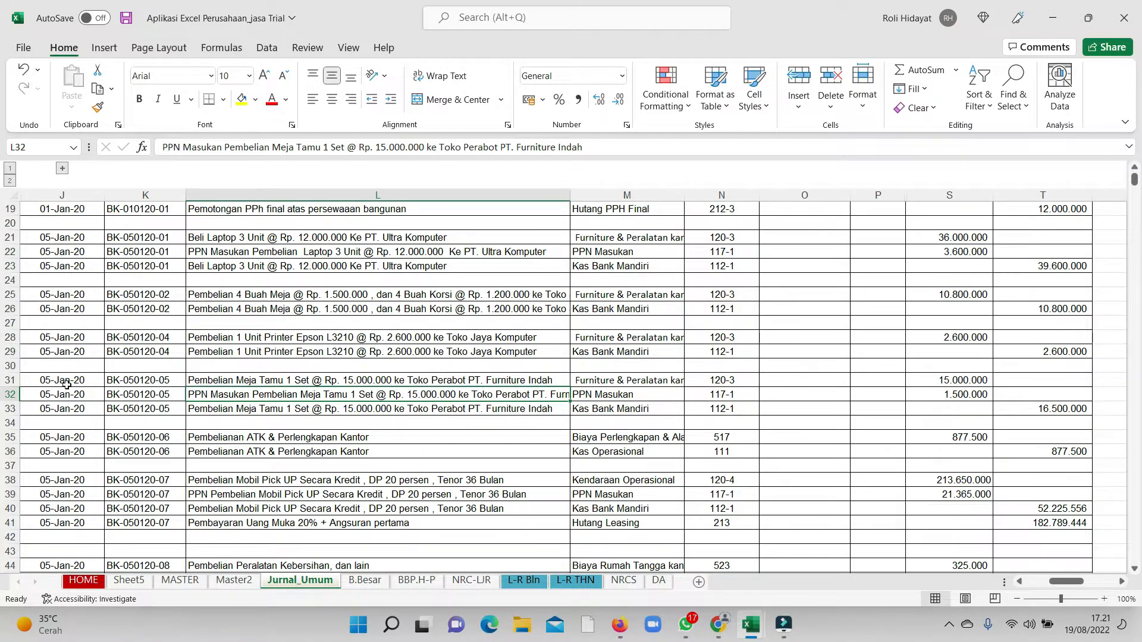
left_click_drag(75, 380, 983, 380)
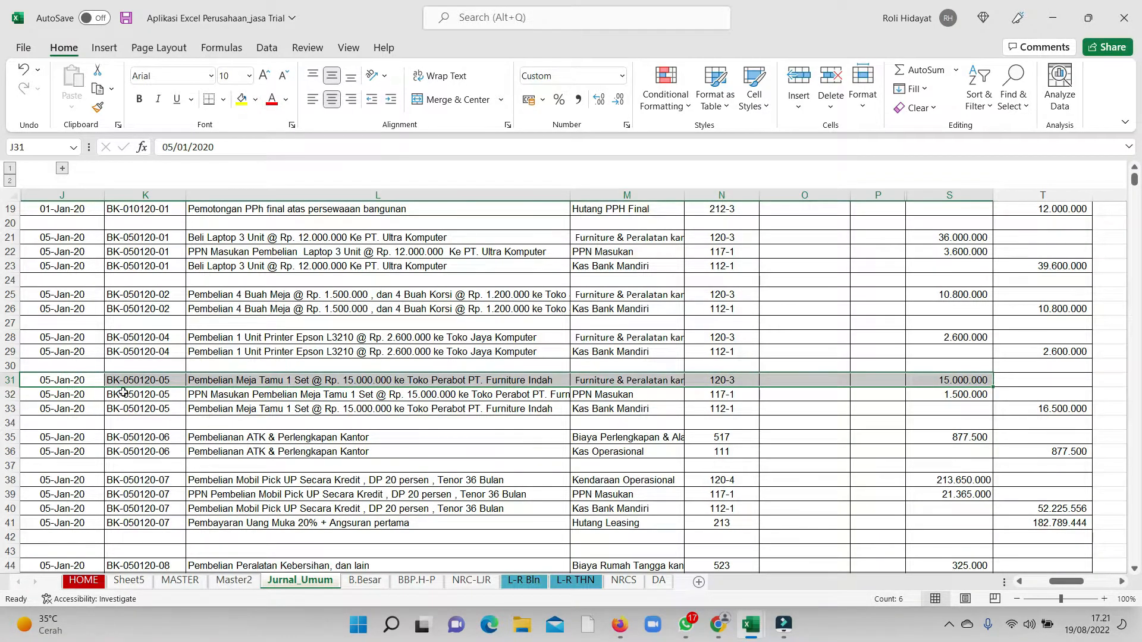
left_click(625, 395)
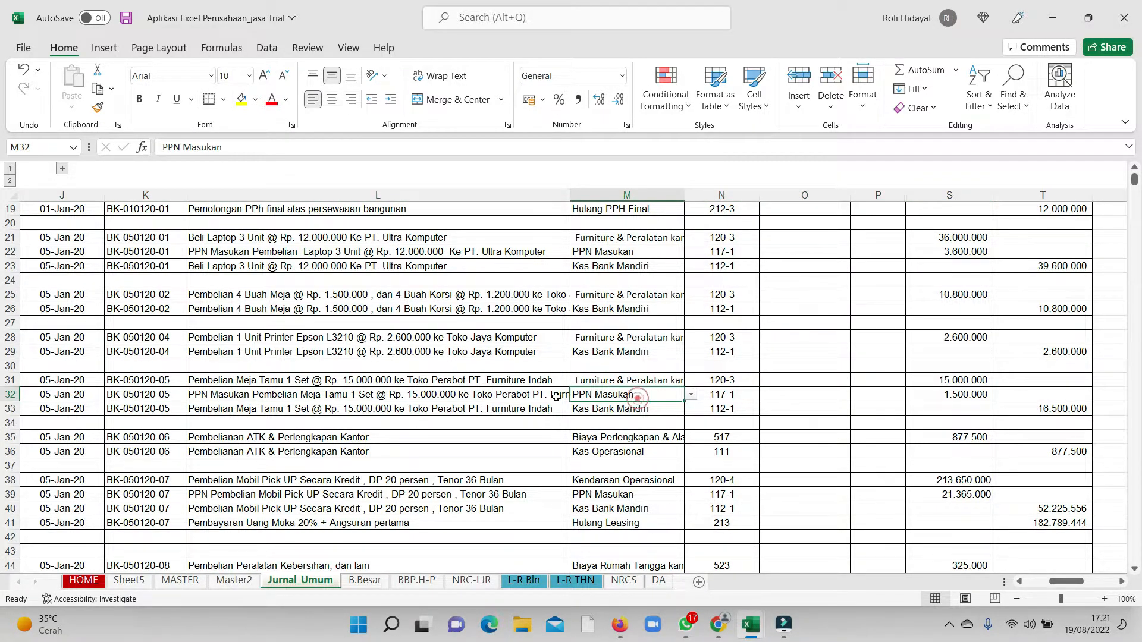
left_click(616, 379)
left_click_drag(628, 396, 959, 397)
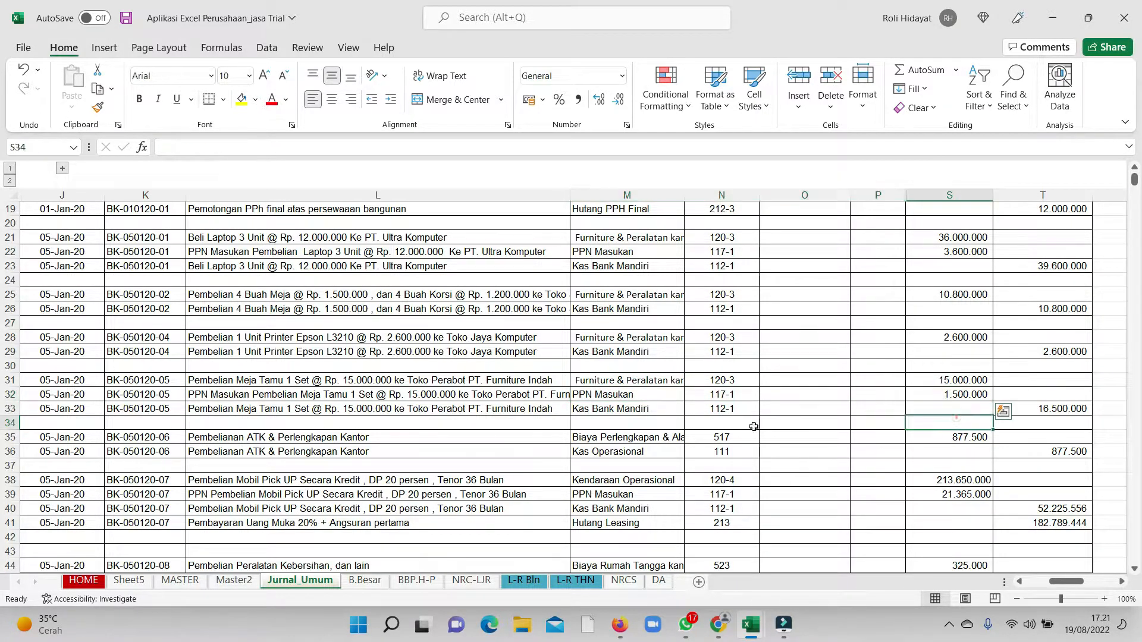
left_click_drag(92, 406, 936, 429)
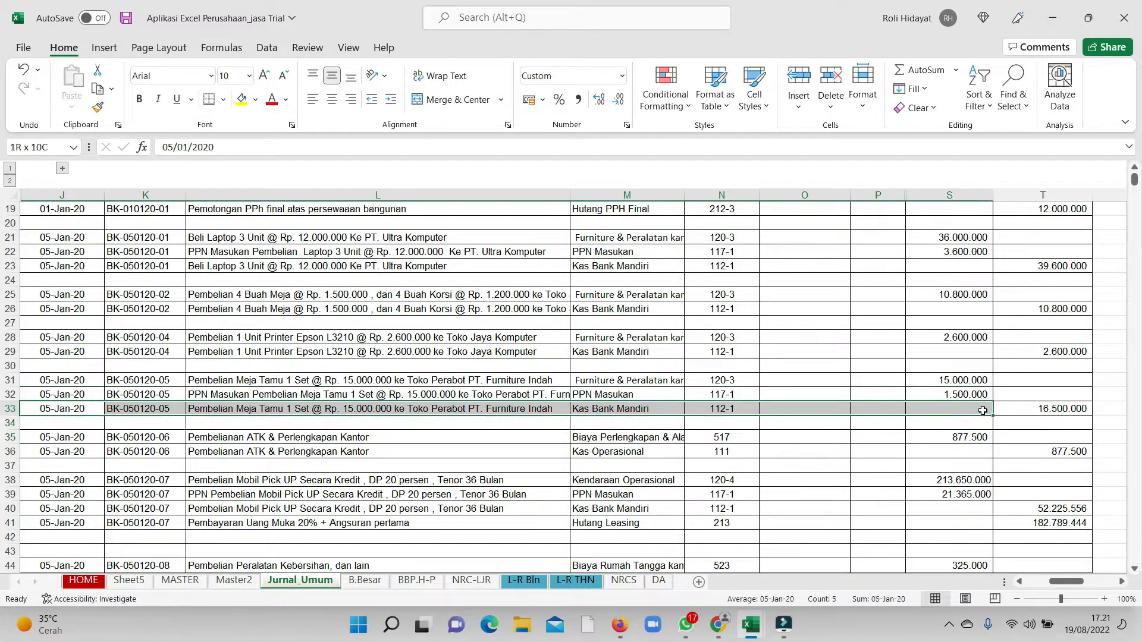
left_click(588, 442)
left_click(648, 410)
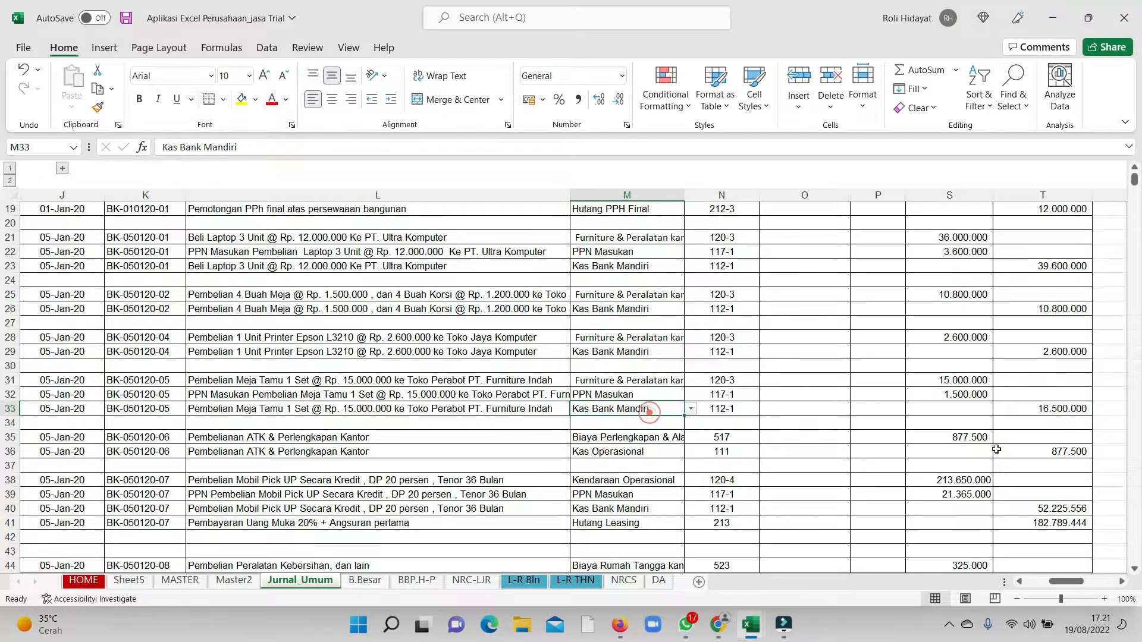
left_click(1075, 408)
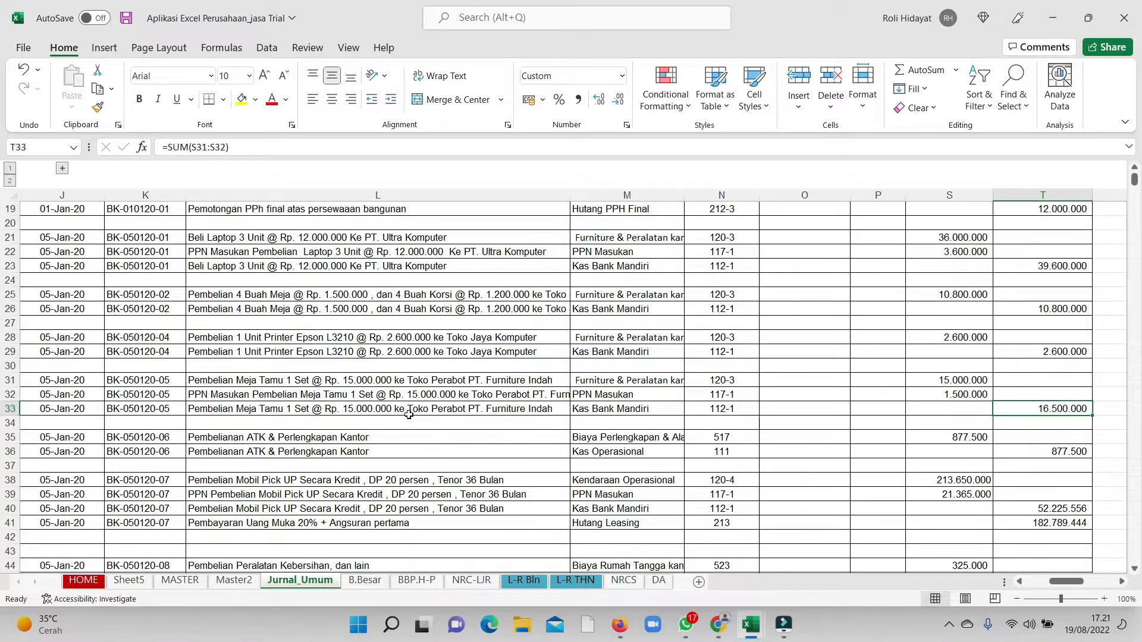
Step: Examine the description and expense account of the office supplies (ATK) purchase entry in row 35
scroll(171, 450, "down", 1)
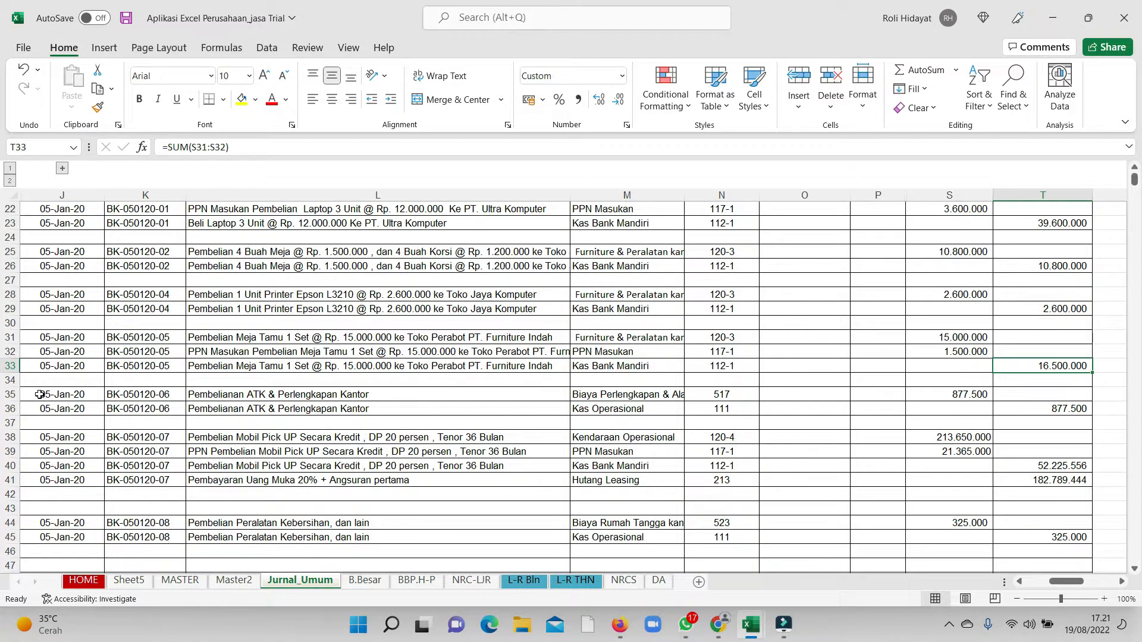
left_click(228, 395)
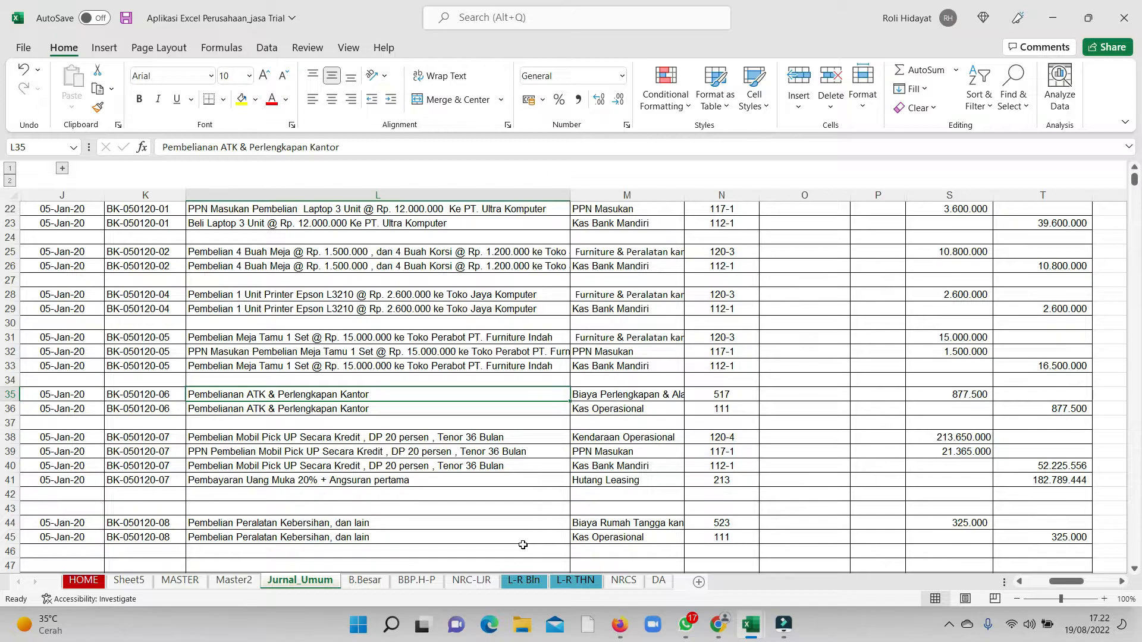
left_click(576, 443)
left_click(504, 393)
left_click(622, 396)
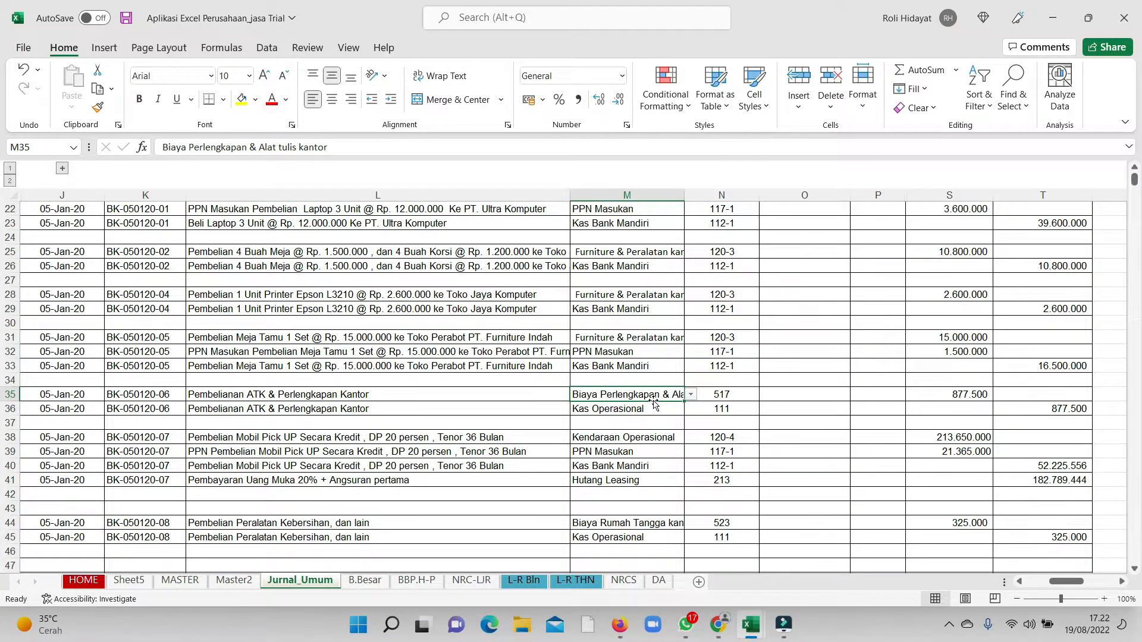
Step: Widen column M to show more of the account names and narrow the description column L
left_click_drag(683, 190, 744, 189)
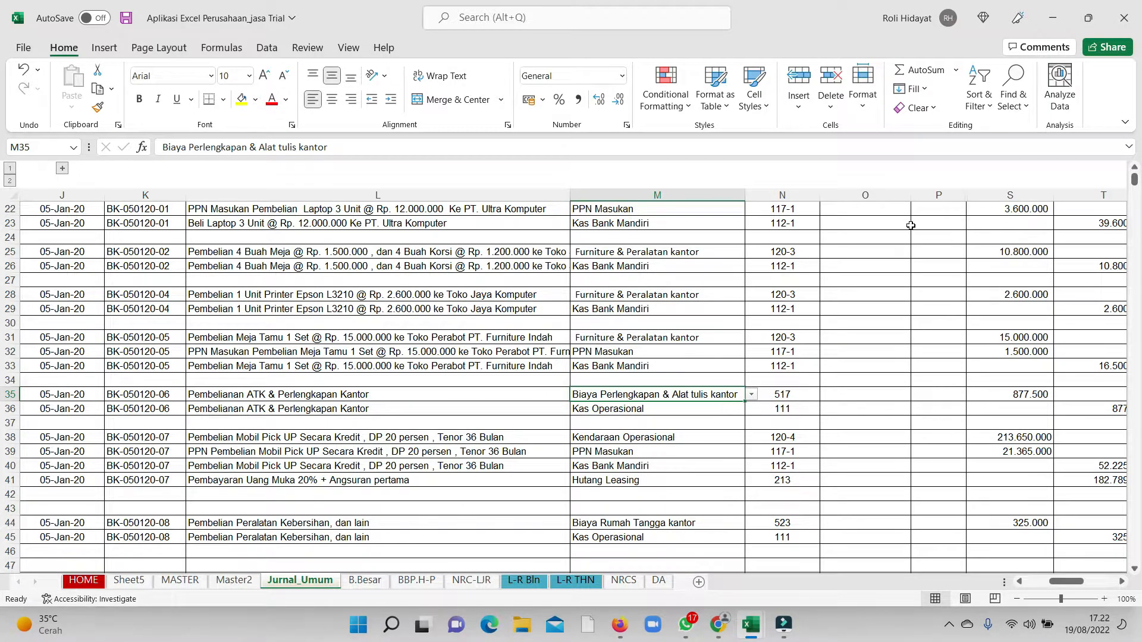
left_click(739, 191)
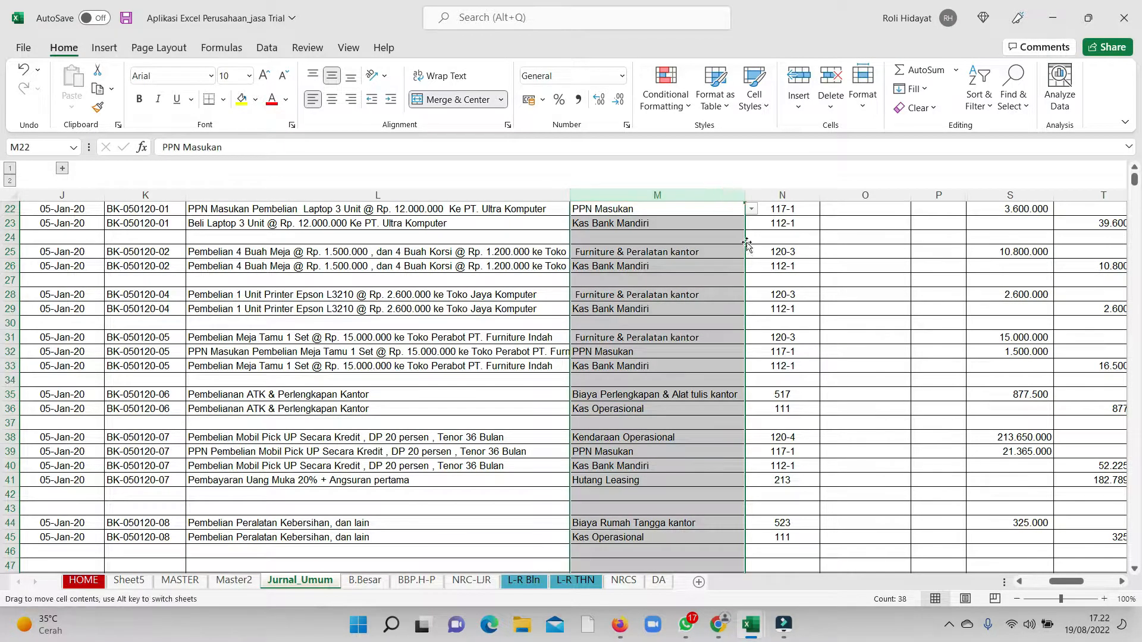
left_click_drag(742, 192, 708, 195)
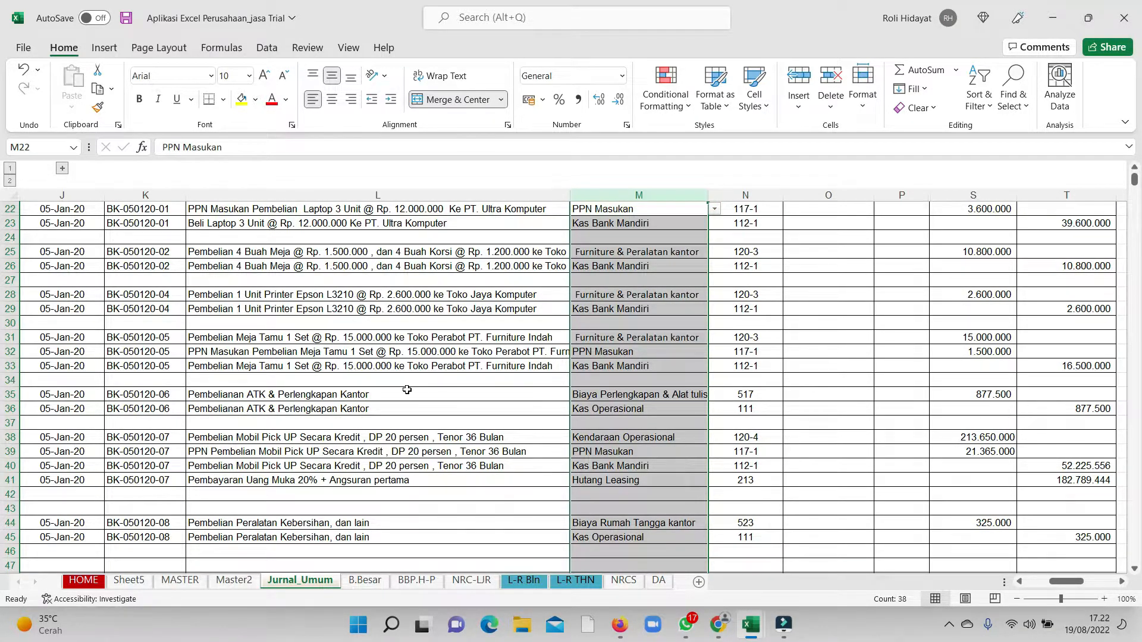
left_click(322, 393)
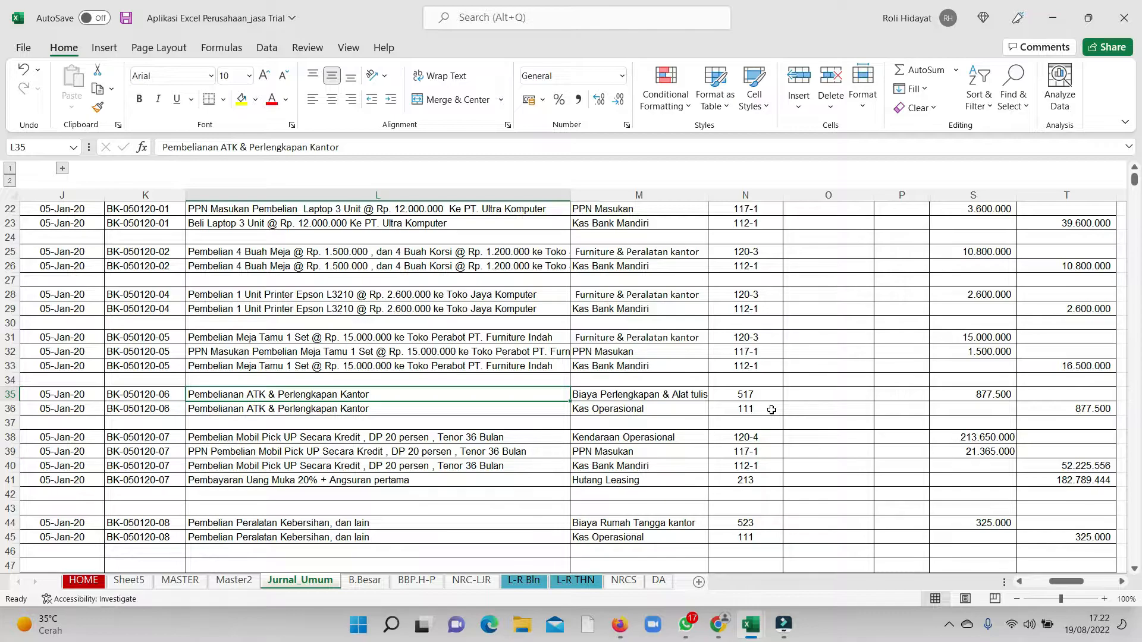
scroll(570, 373, "down", 2)
left_click_drag(560, 199, 516, 202)
Step: Examine the credit purchase of the pick-up vehicle in row 38, covering its description, Kendaraan Operasional account and debit amount
left_click(398, 352)
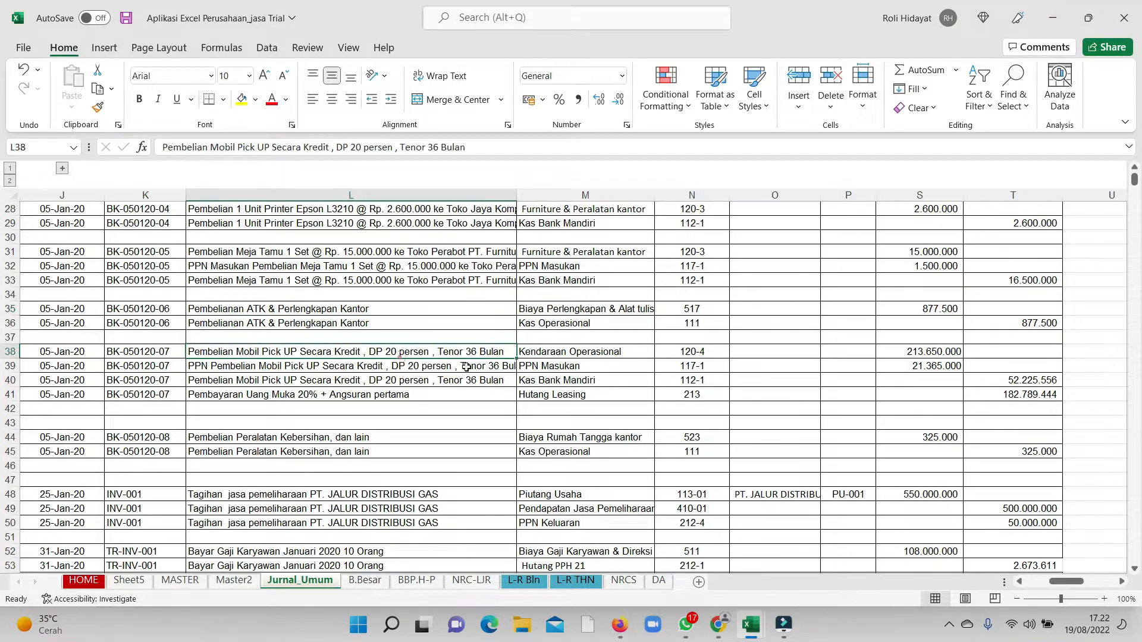
key("Up")
key("Right")
key("Down")
key("Right")
key("Right")
key("Right")
key("Right")
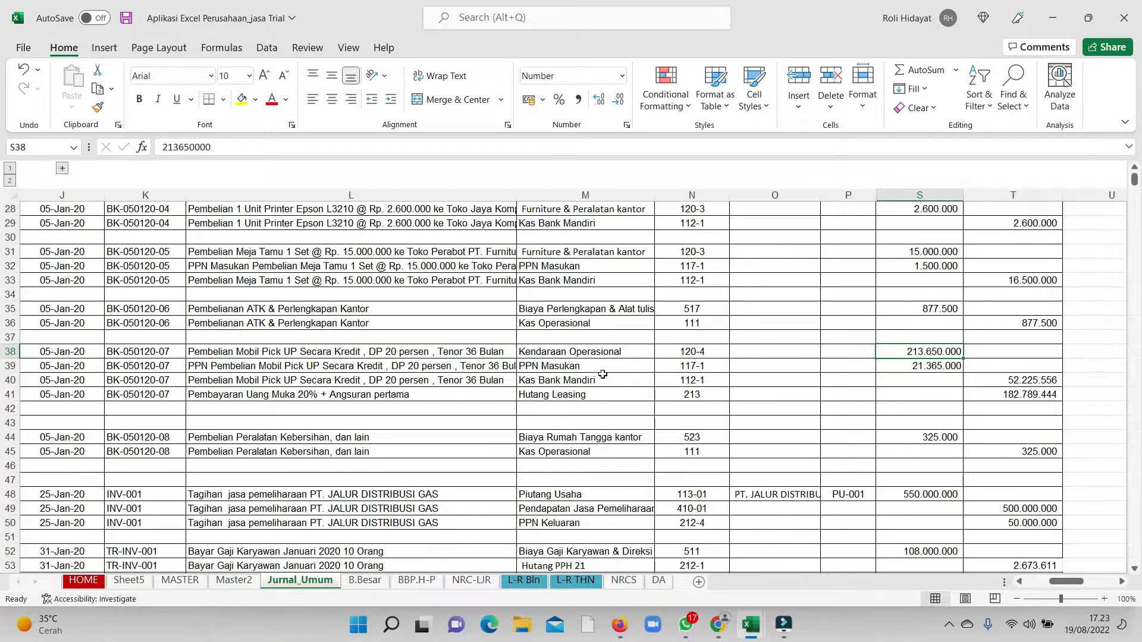
Step: Examine the PPN Masukan line of the pick-up purchase in row 39, including its tax formula, account, description and voucher details
key("Down")
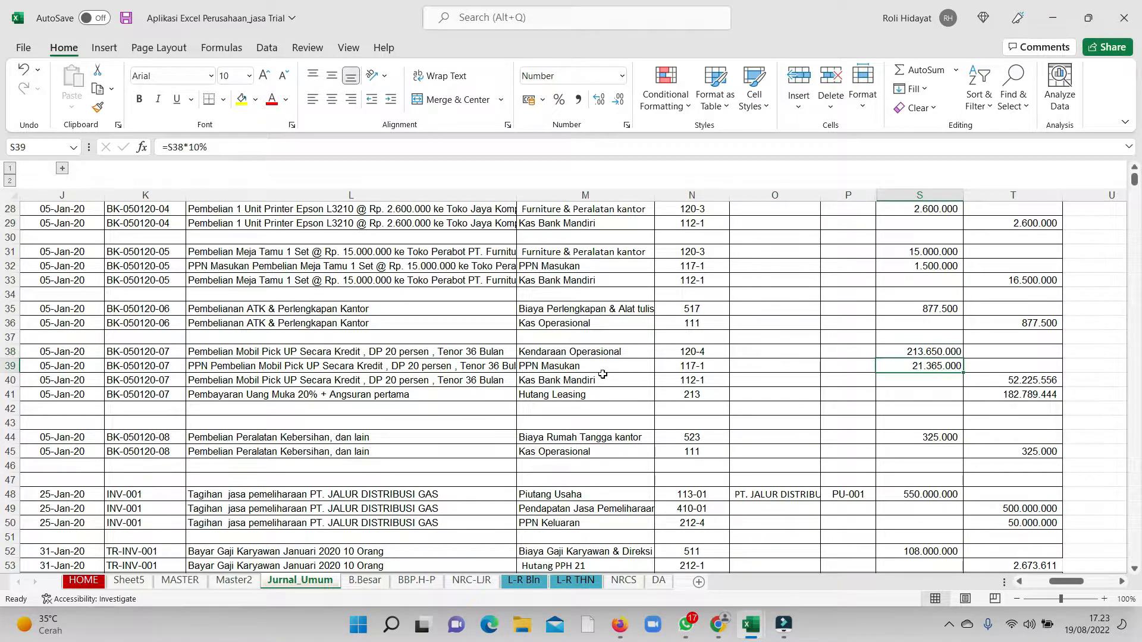
key("Left")
key("Left")
key("Left")
key("Left")
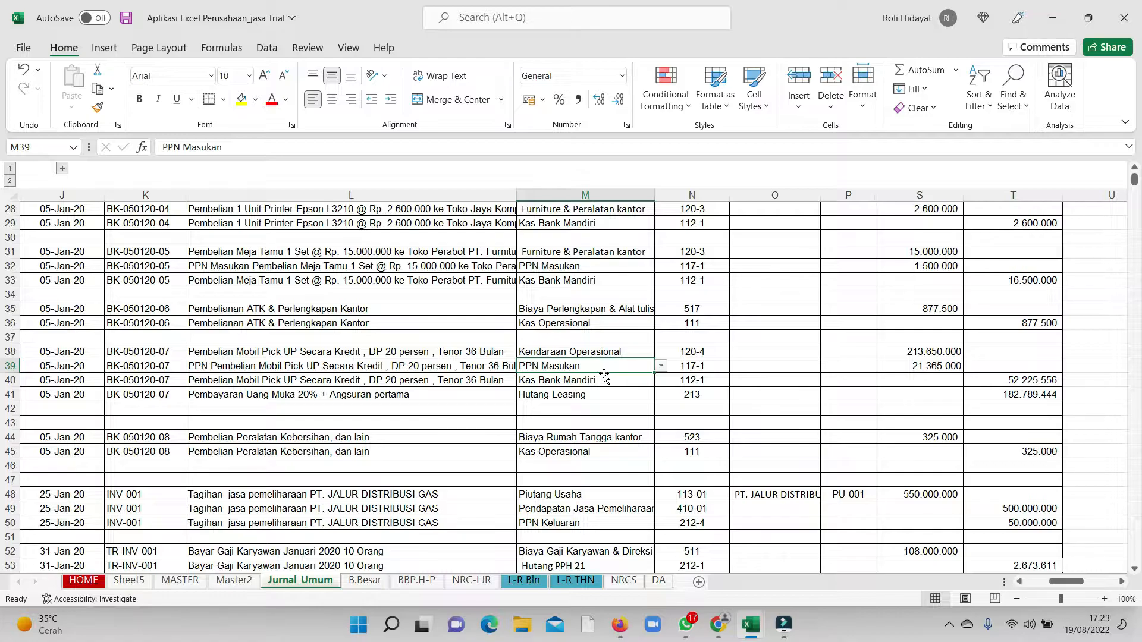
key("Left")
key("Left")
key("Left")
key("Right")
key("Right")
key("Right")
key("Right")
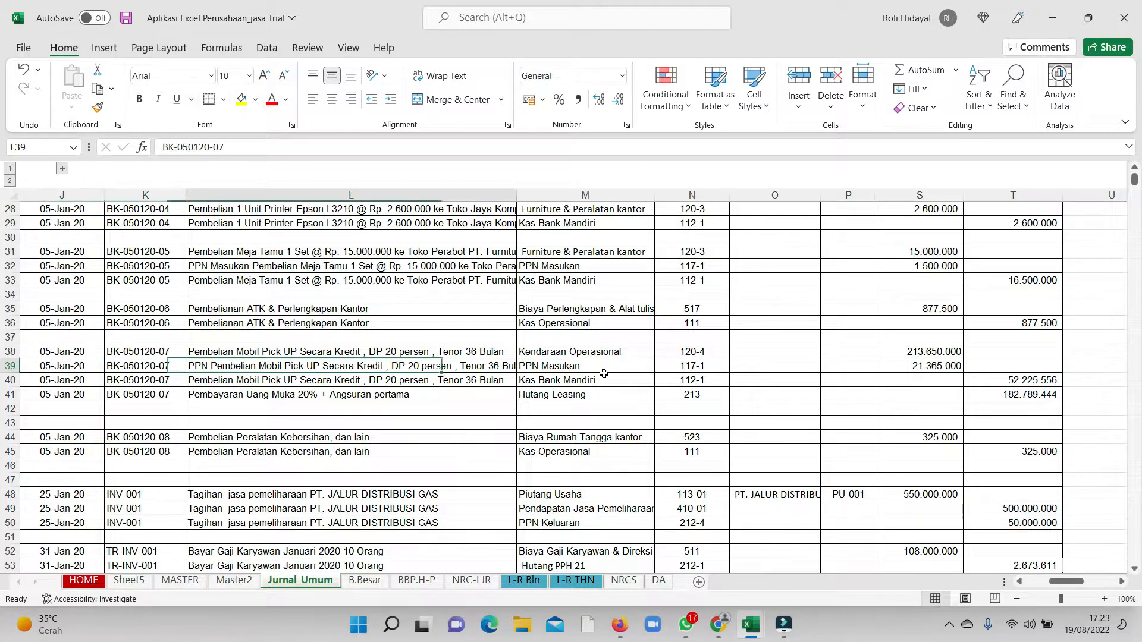
key("Right")
key("Right")
key("Left")
key("Left")
key("Right")
key("Right")
key("Right")
key("Left")
key("Left")
key("Left")
key("Left")
key("Left")
key("Left")
key("Left")
key("Down")
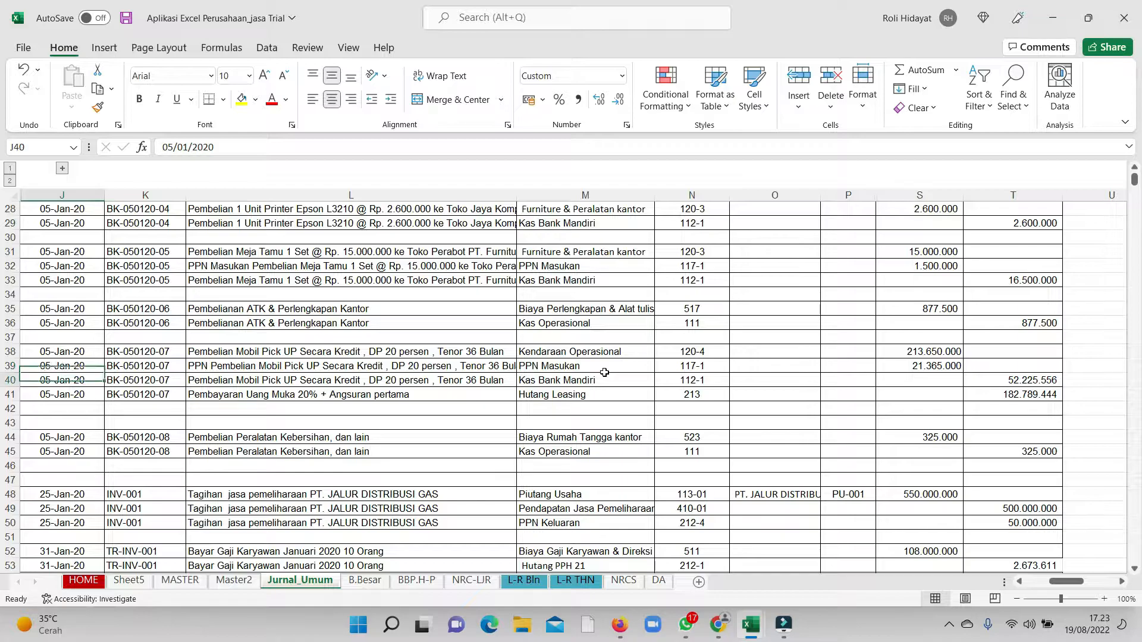
Step: Examine the Kas Bank Mandiri line of the pick-up purchase in row 40, including its description and account code lookup
key("Right")
key("Right")
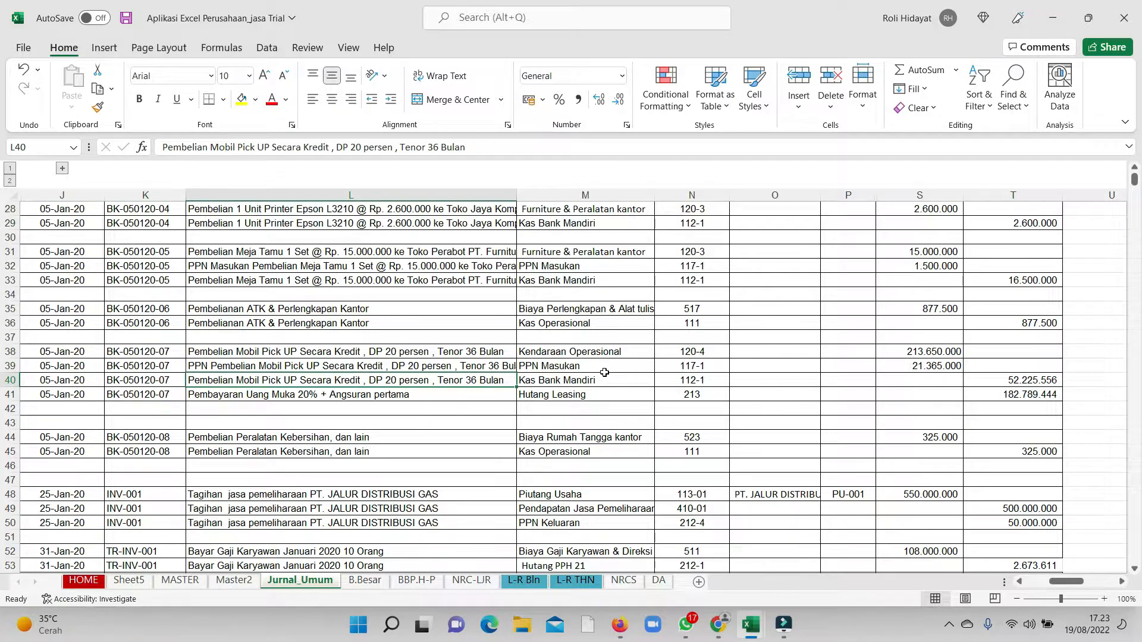
key("Right")
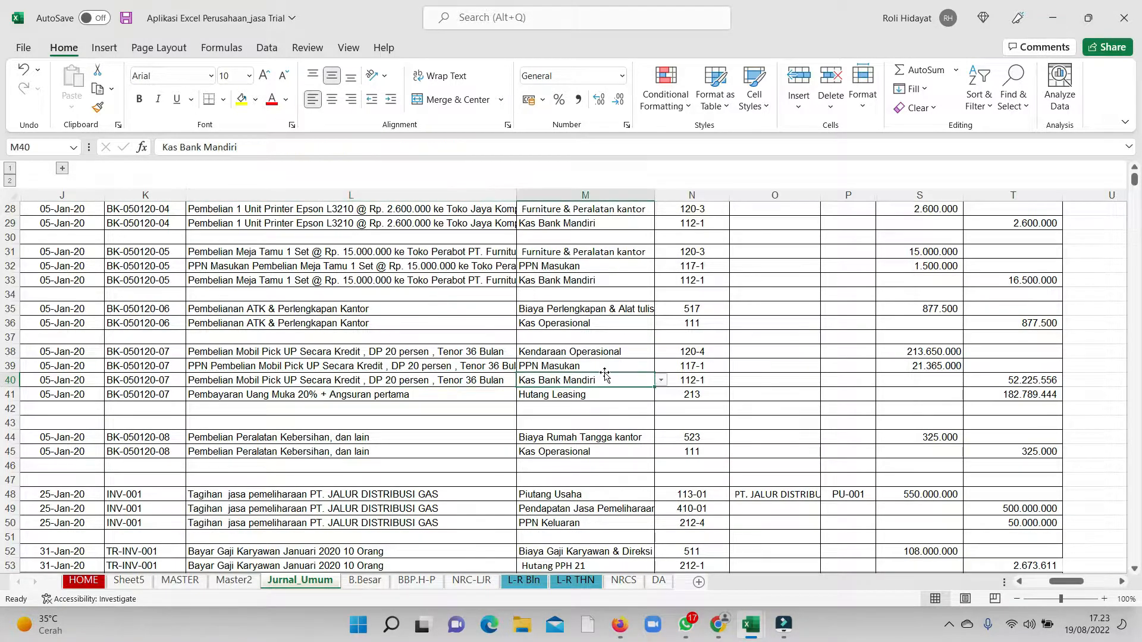
key("Left")
key("Right")
key("Right")
key("Right")
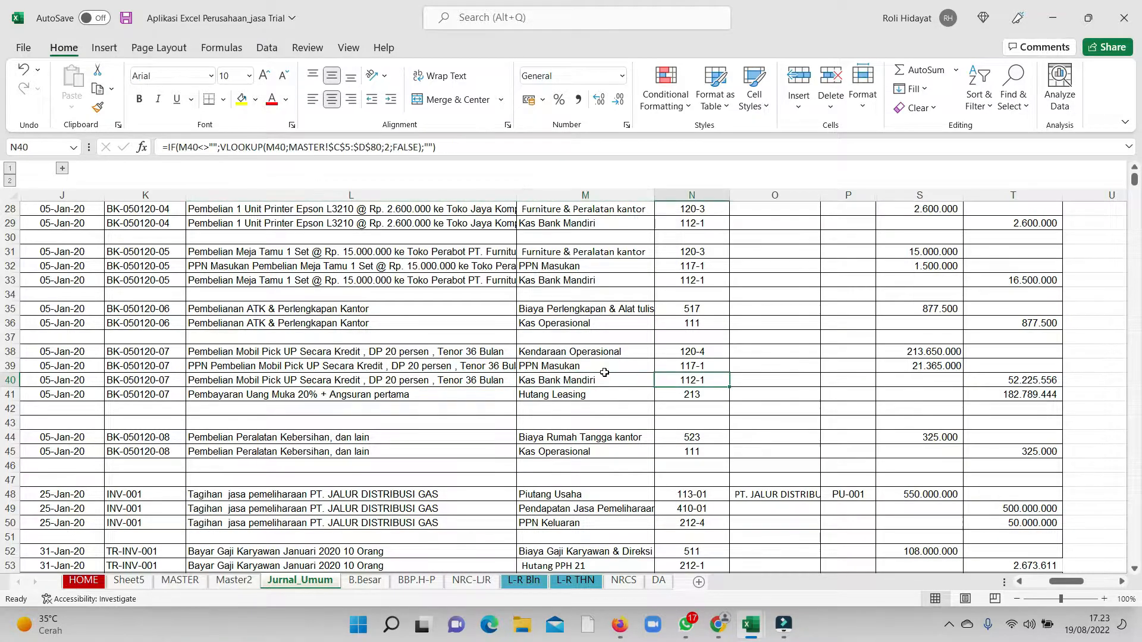
Step: Add the vehicle price and its PPN in cell U40 with =S38+S39
key("Right")
key("Right")
key("Right")
key("Right")
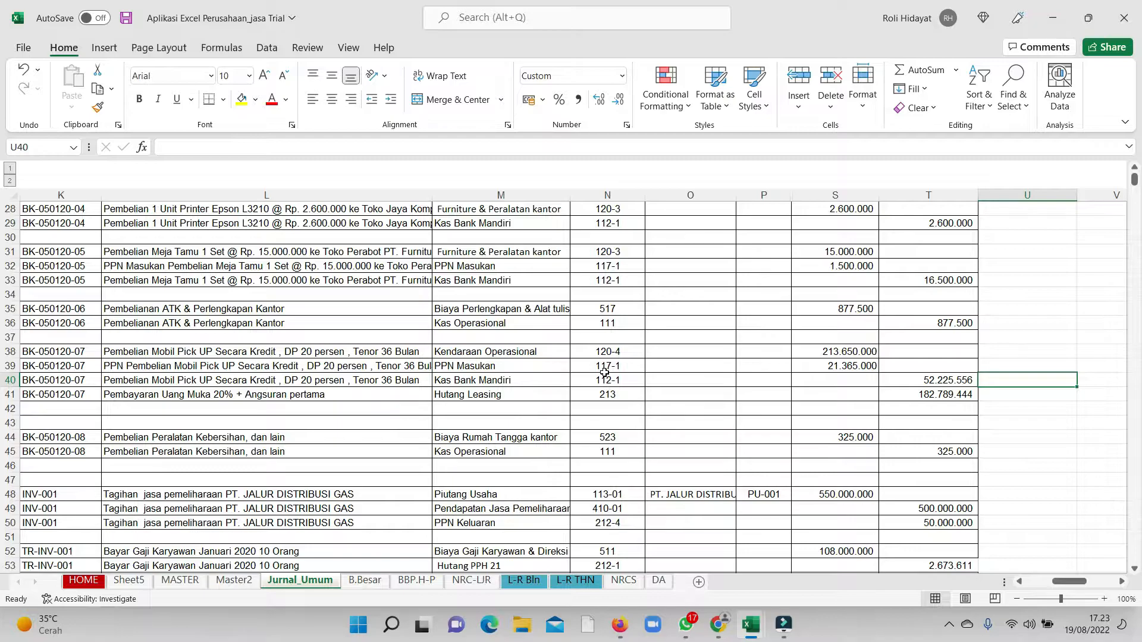
type("=")
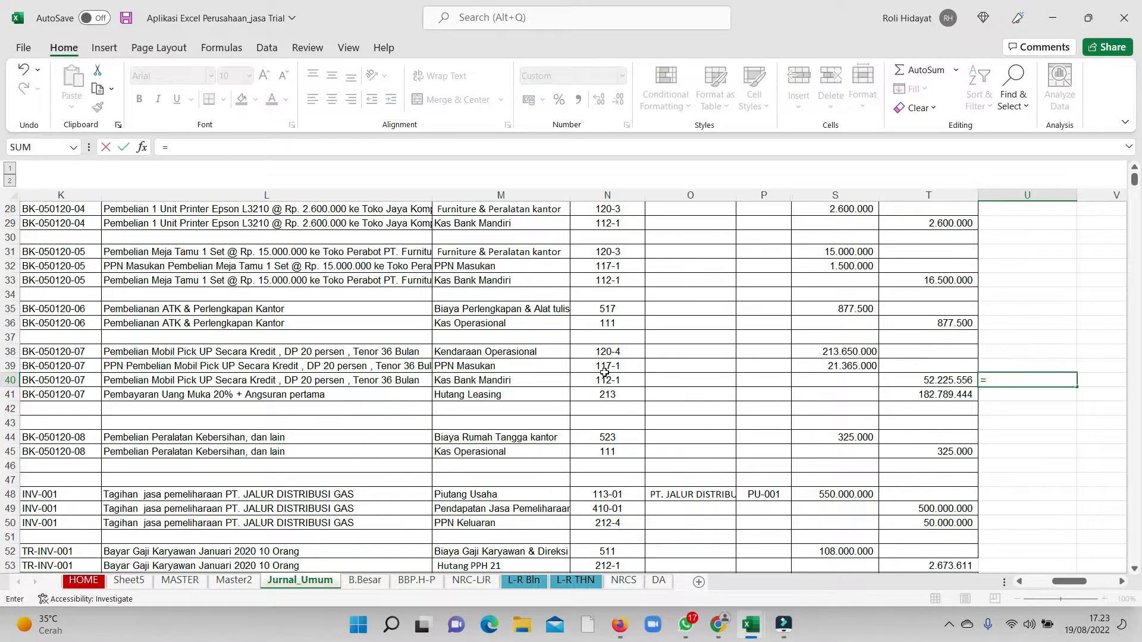
key("Left")
key("Left")
key("Left")
key("Up")
key("Up")
key("Right")
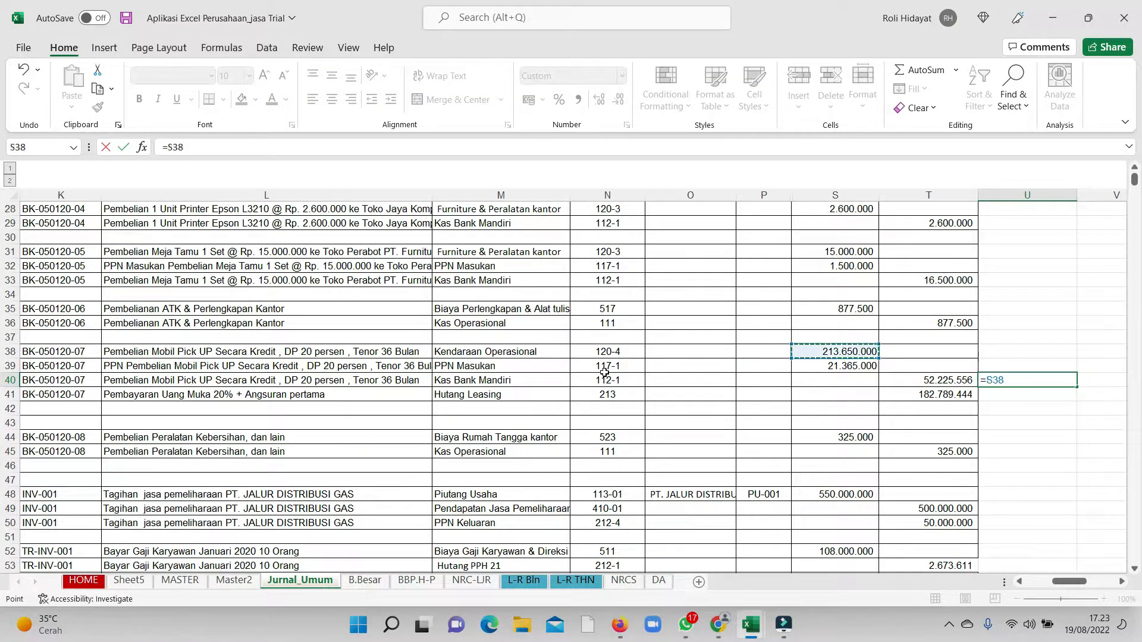
type("+")
key("Left")
key("Left")
key("Up")
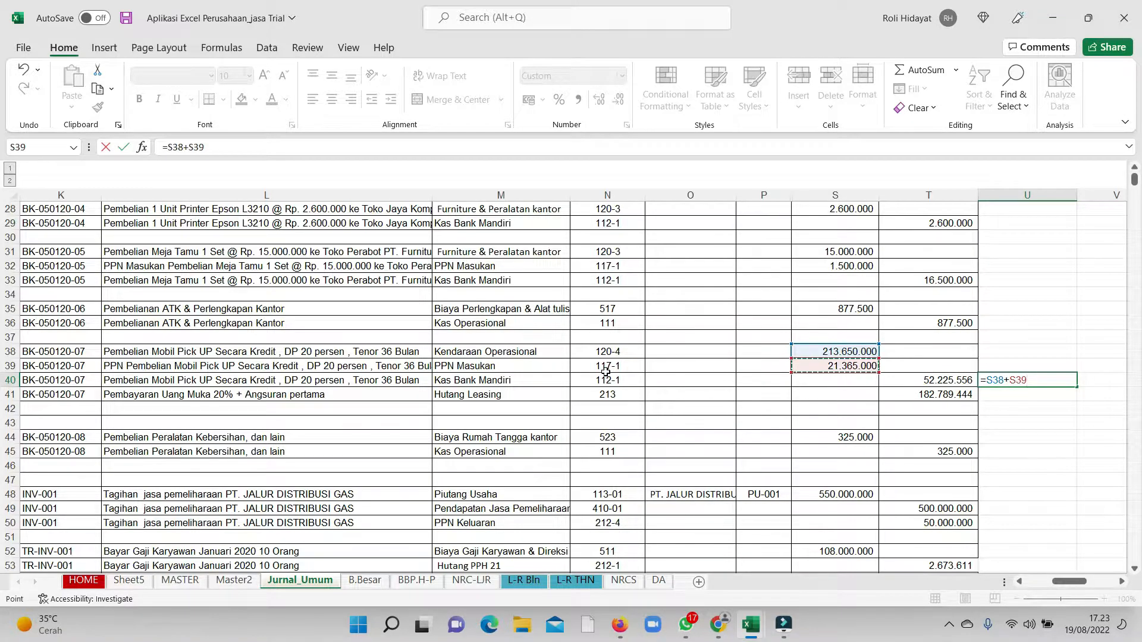
key("Return")
Step: Calculate the 20% down payment in cell U41 with =U40*20%
type("=")
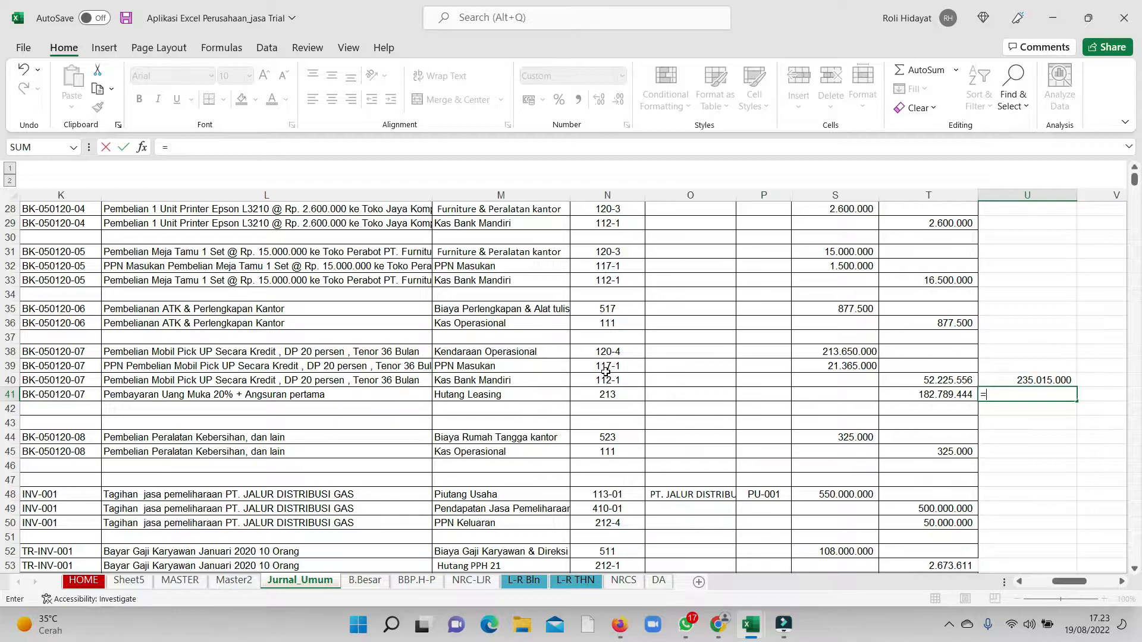
key("Up")
type("*20%")
key("Return")
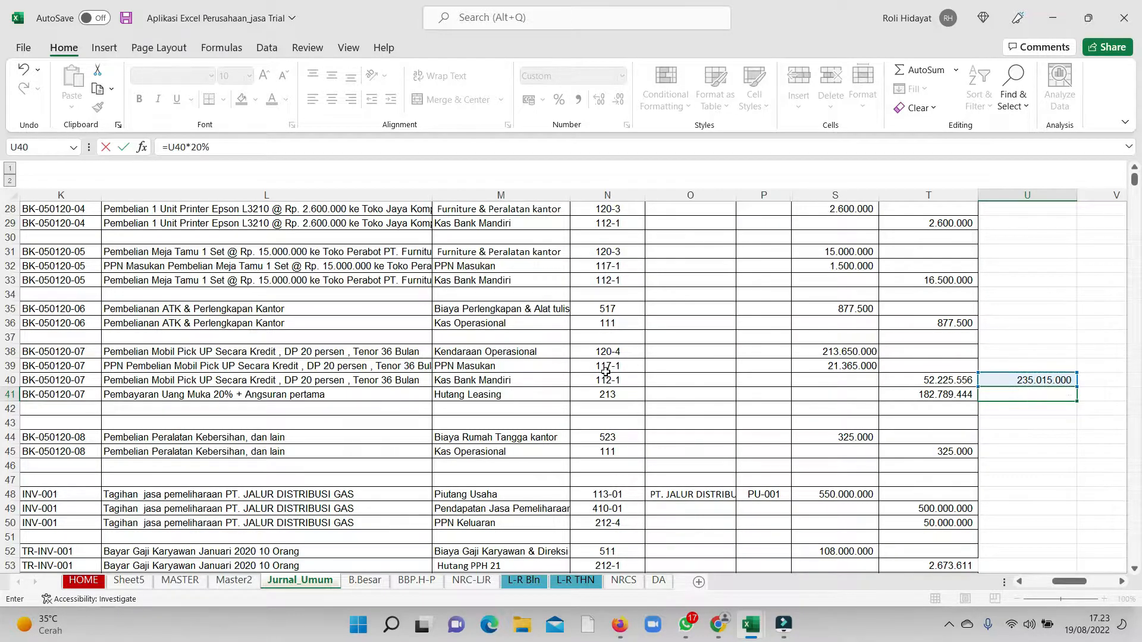
Step: Calculate the amount left after the down payment in cell U42 with =U40-U41
type("=")
key("Up")
key("Up")
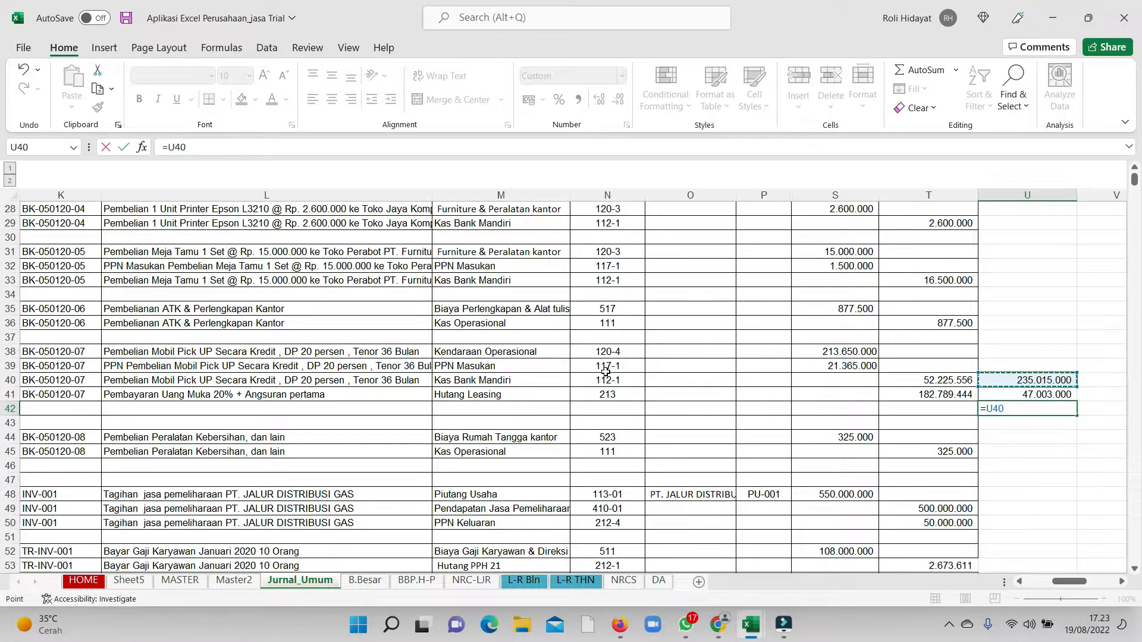
type("-")
key("Up")
key("Return")
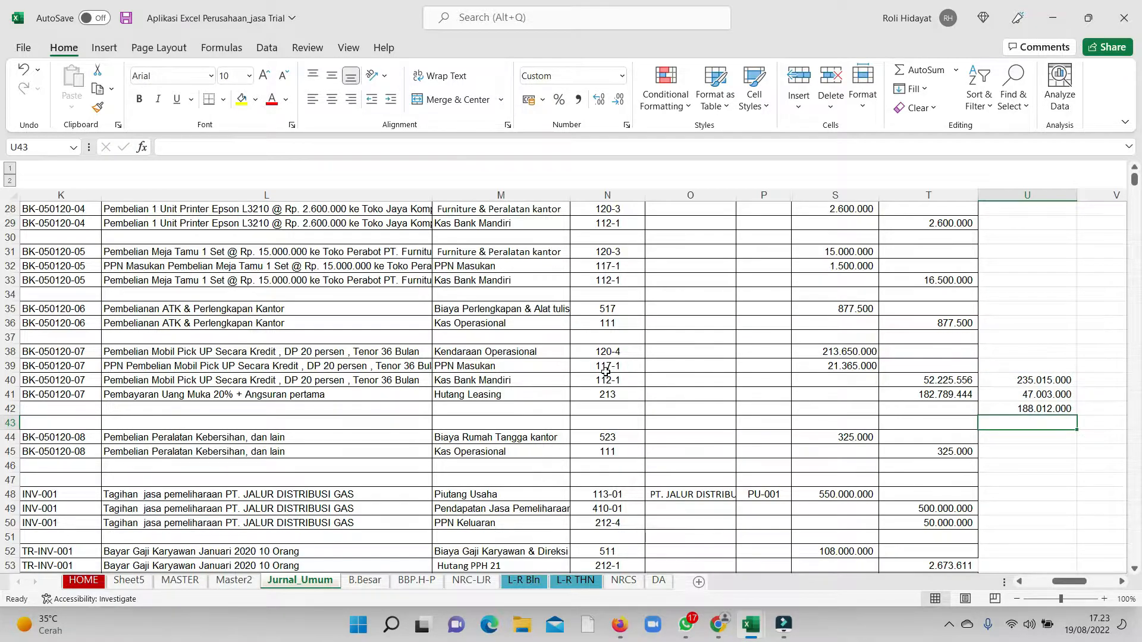
Step: Divide the remaining amount by 26 in cell U43 with =U42/26 and check its combined sum with the down payment in U41
type("=")
key("Up")
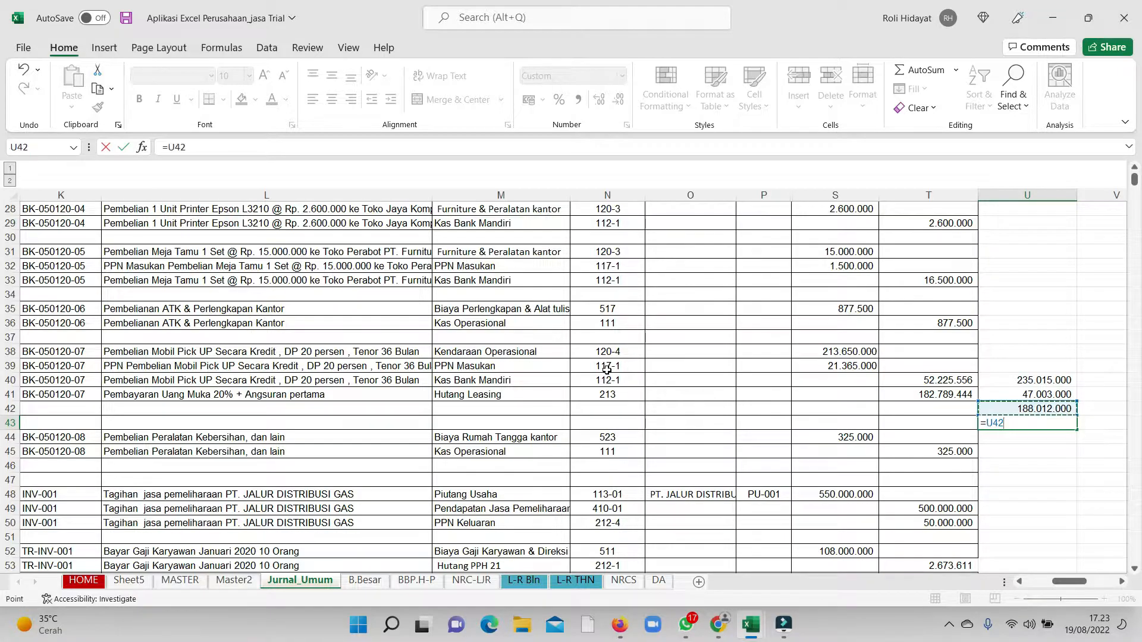
type("/26")
key("Return")
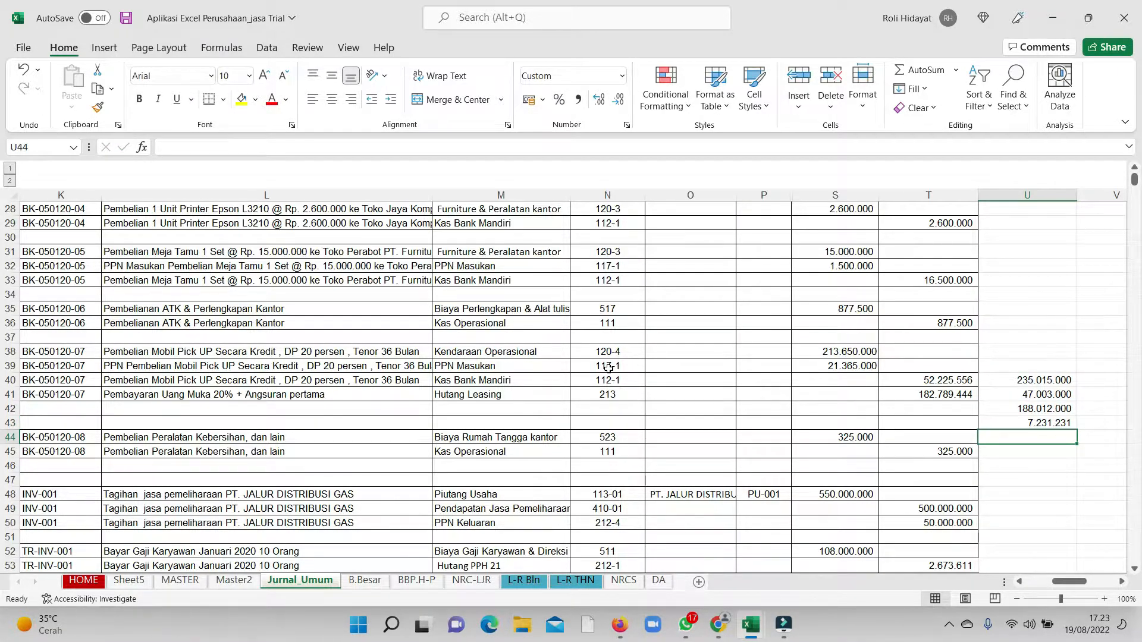
left_click(1019, 394)
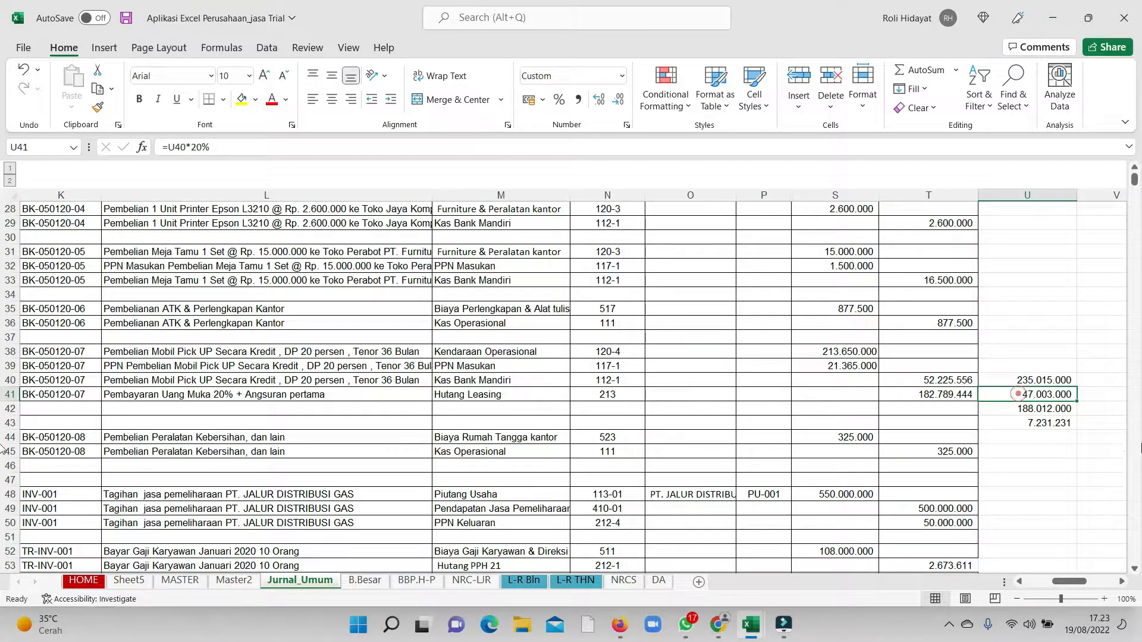
left_click(1047, 424, "ctrl")
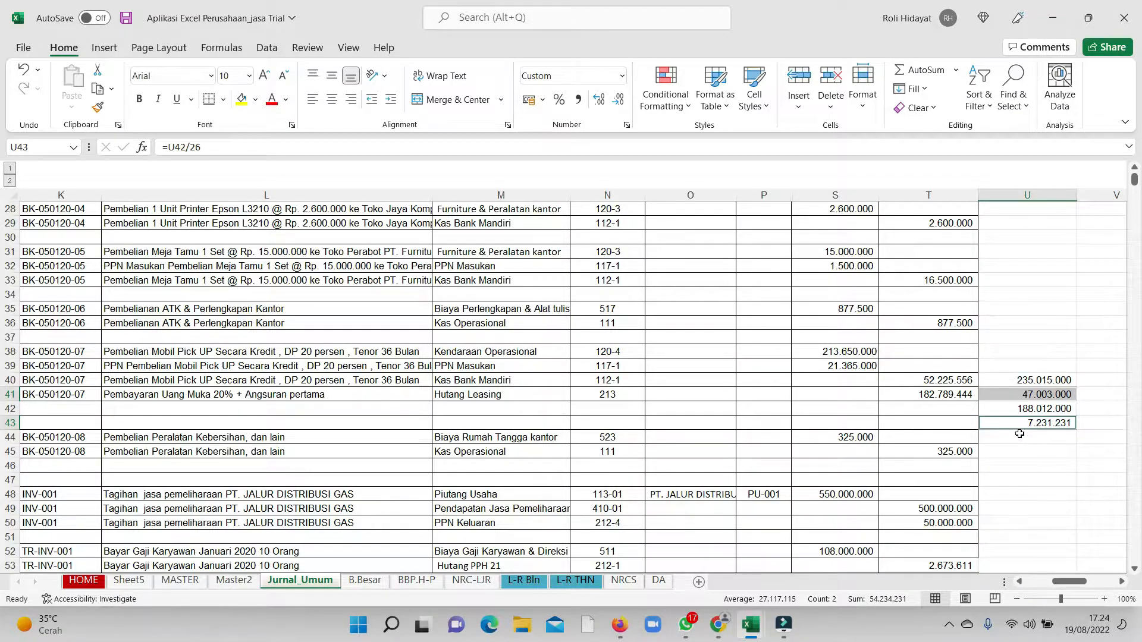
Step: Clear the trial calculations from cells U39 to U44
left_click(1038, 365)
left_click(1034, 436, "shift")
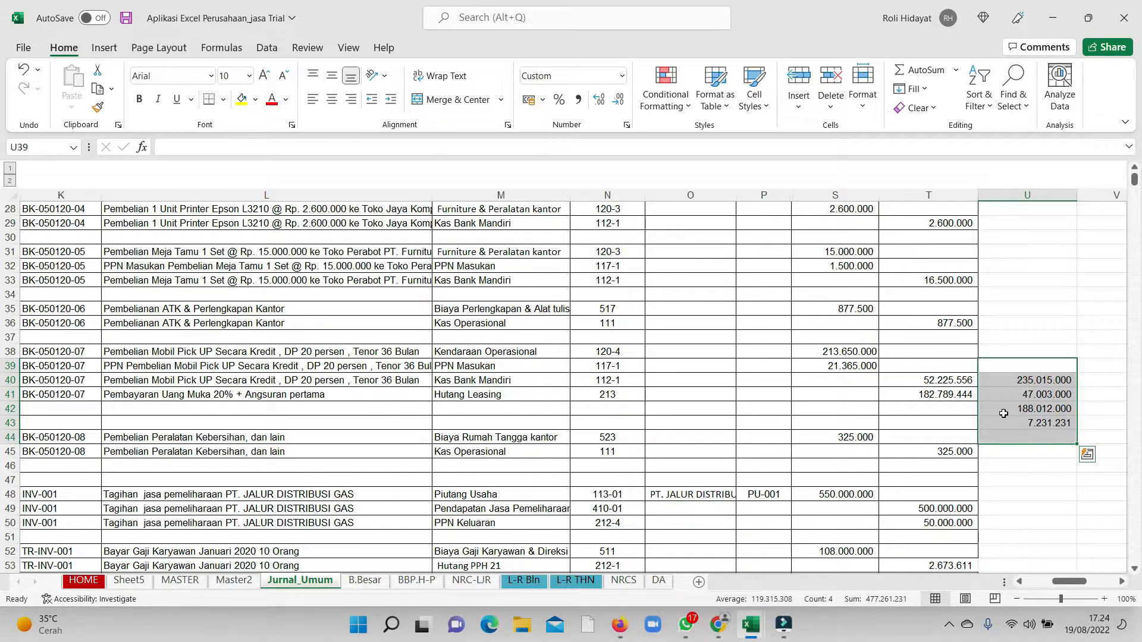
key("Delete")
Step: Review the Hutang Leasing line in row 41 and calculate the installment in cell U41 with =T41/35
left_click_drag(106, 379, 18, 380)
left_click(255, 426)
left_click_drag(139, 399, 577, 413)
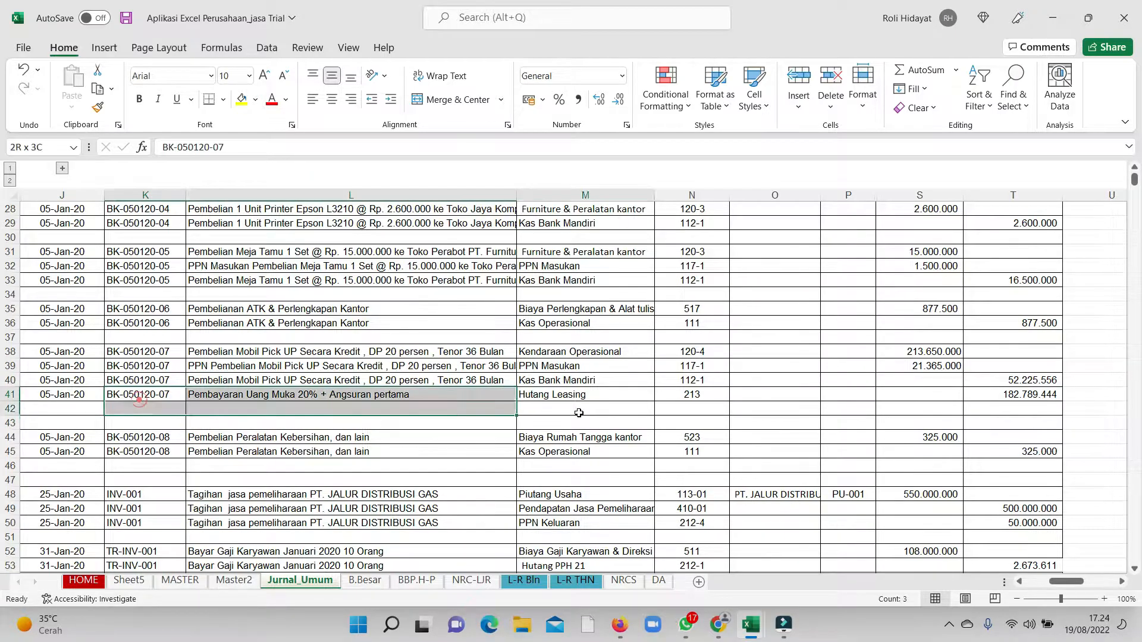
left_click(1029, 395)
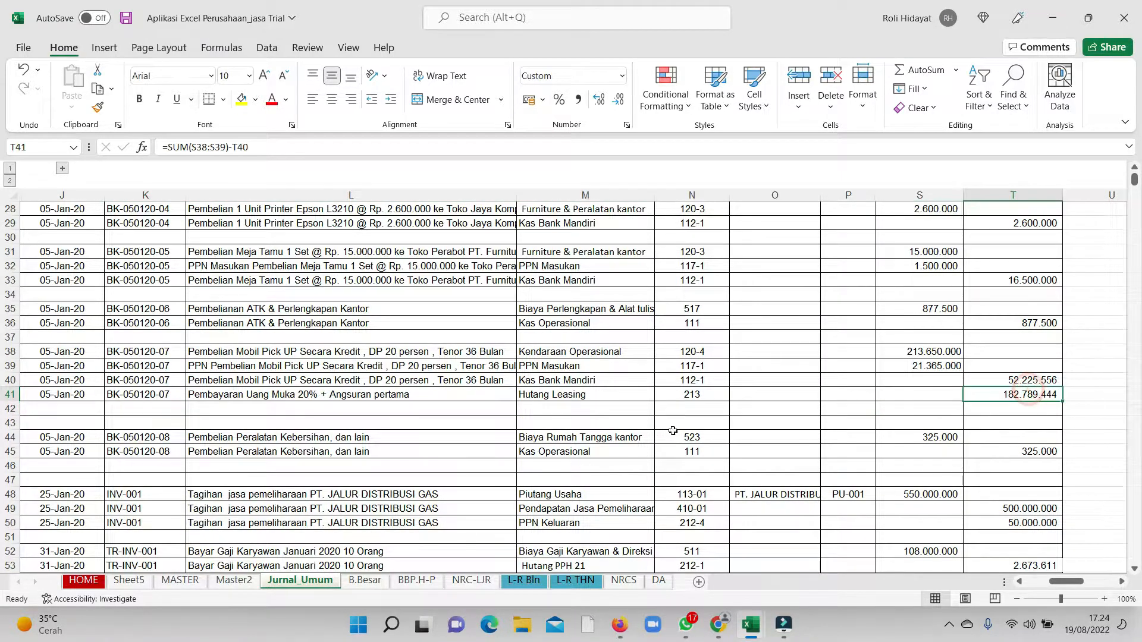
left_click(1083, 391)
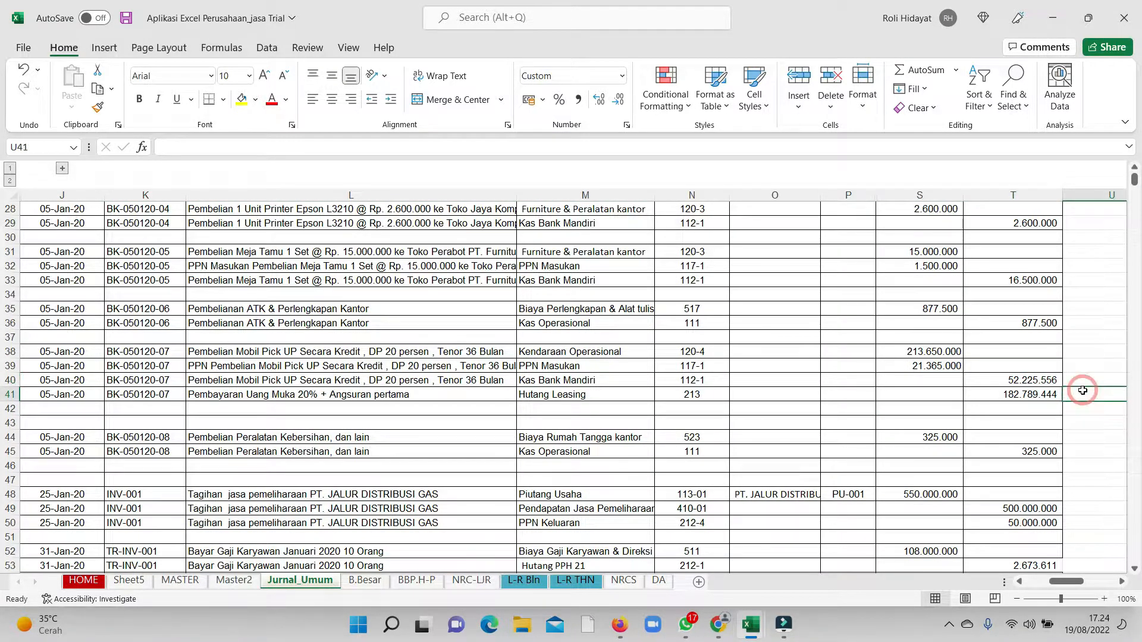
type("=")
key("Left")
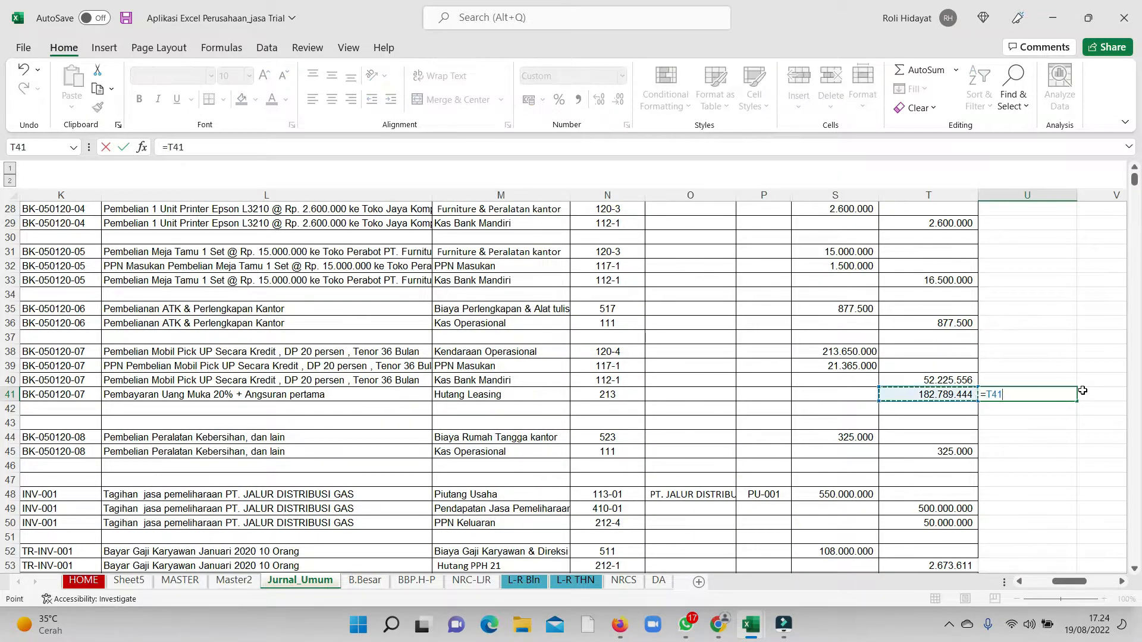
type("/35")
key("Return")
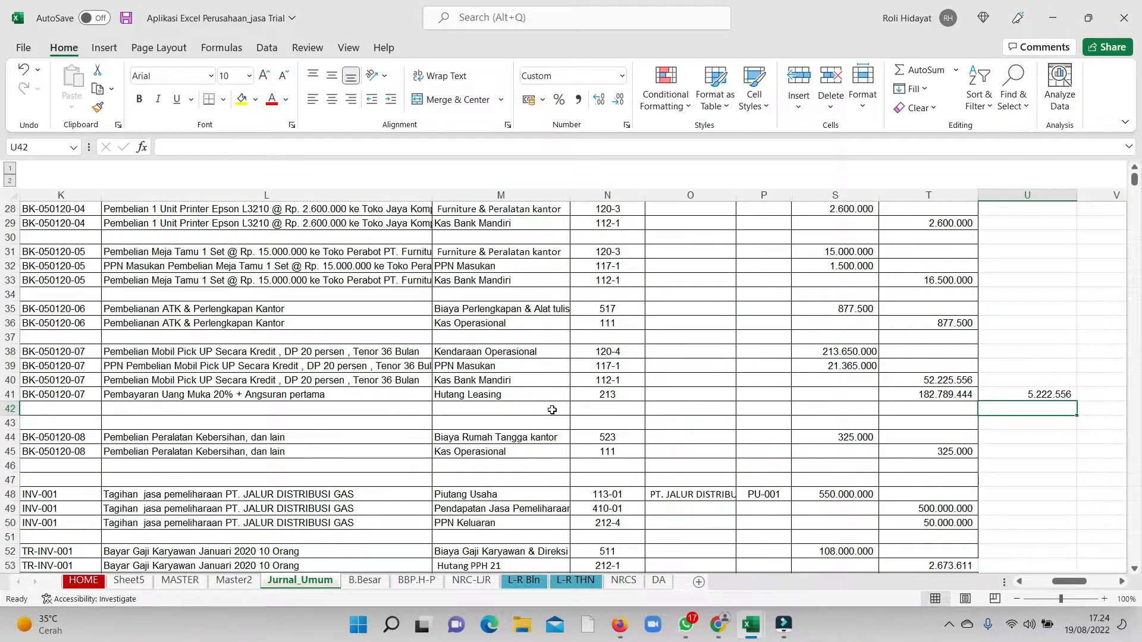
left_click_drag(387, 424, 18, 392)
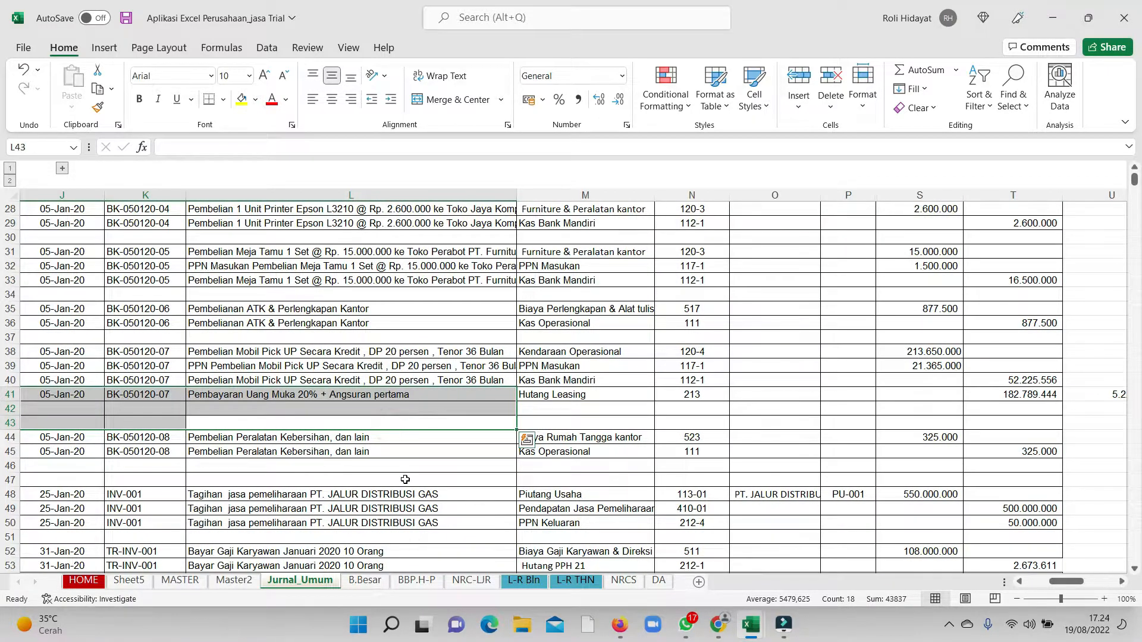
Step: Examine the cleaning equipment purchase entry in rows 44 and 45 and narrow the description column L
left_click(347, 437)
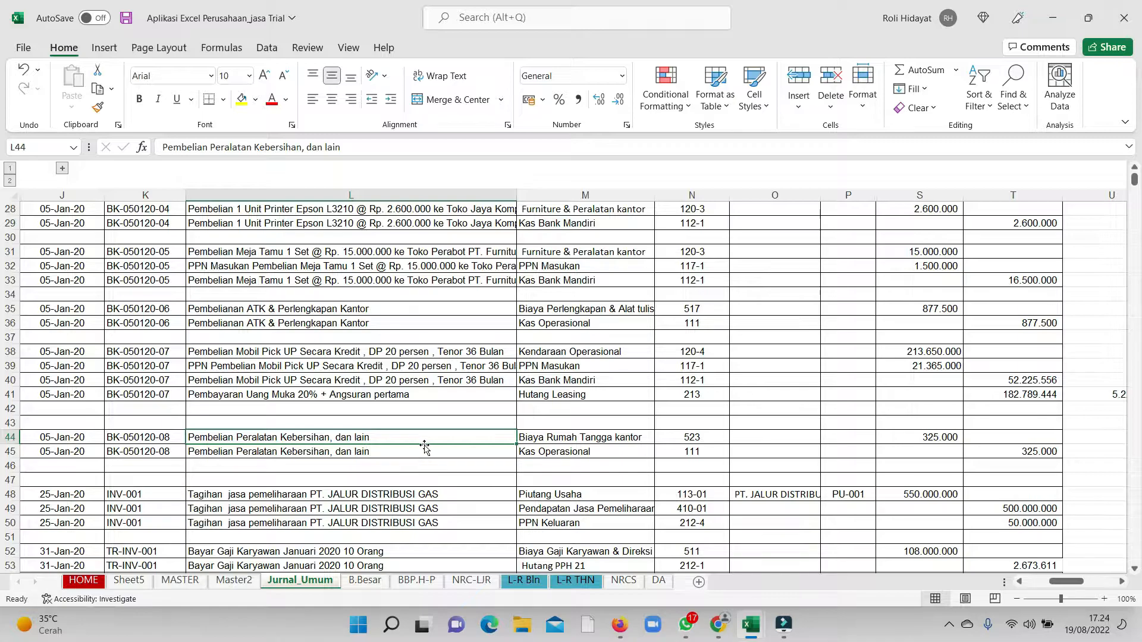
left_click(613, 439)
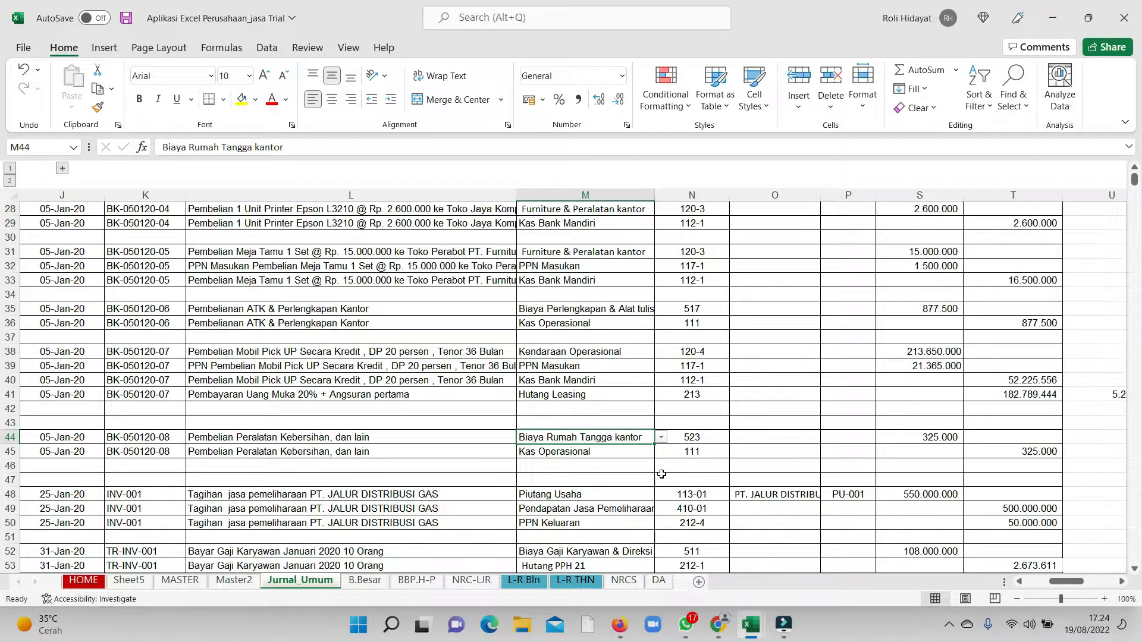
scroll(742, 492, "down", 1)
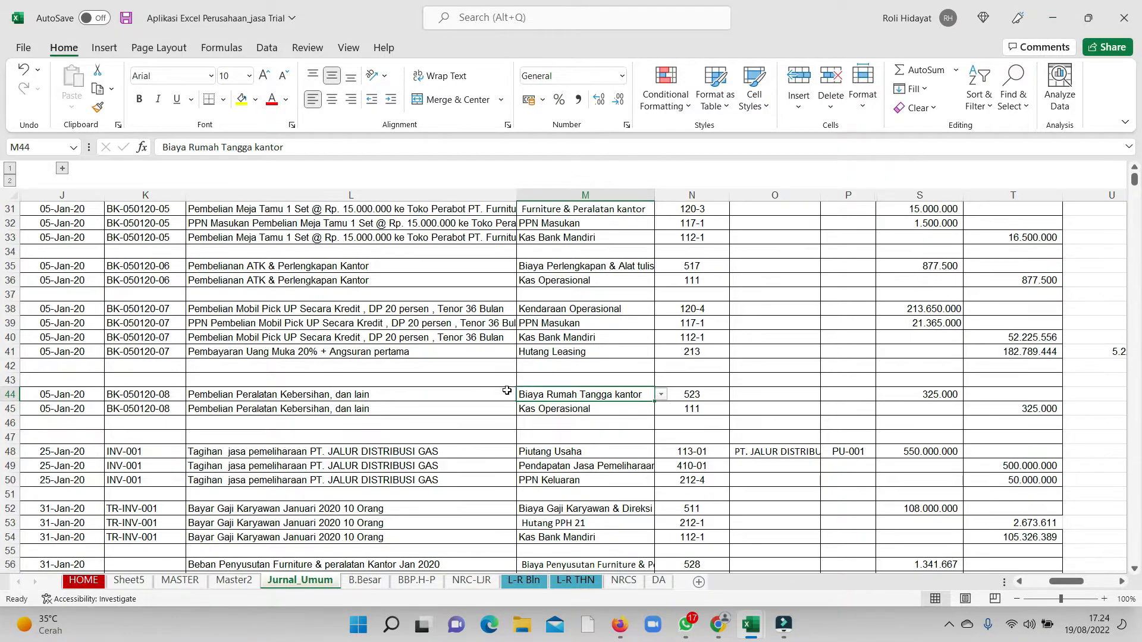
left_click_drag(515, 200, 447, 390)
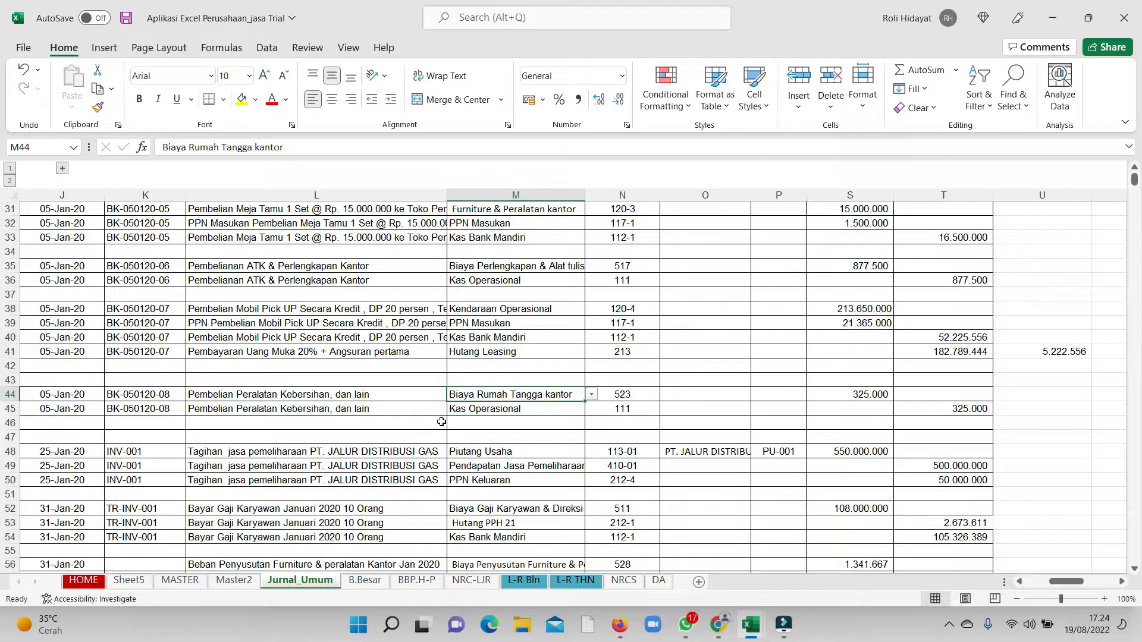
left_click_drag(315, 394, 991, 404)
left_click_drag(112, 400, 802, 405)
left_click(946, 408)
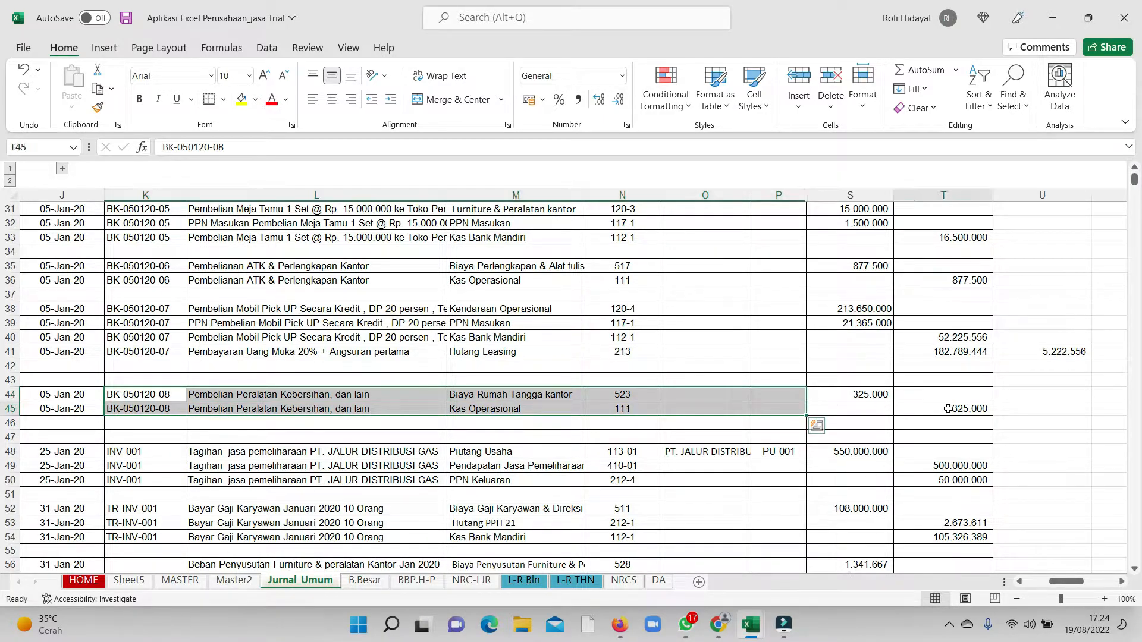
Step: Insert the word Pipa before PT. JALUR DISTRIBUSI GAS in the INV-001 invoice description in cell L48
scroll(946, 408, "down", 2)
left_click_drag(52, 352, 945, 396)
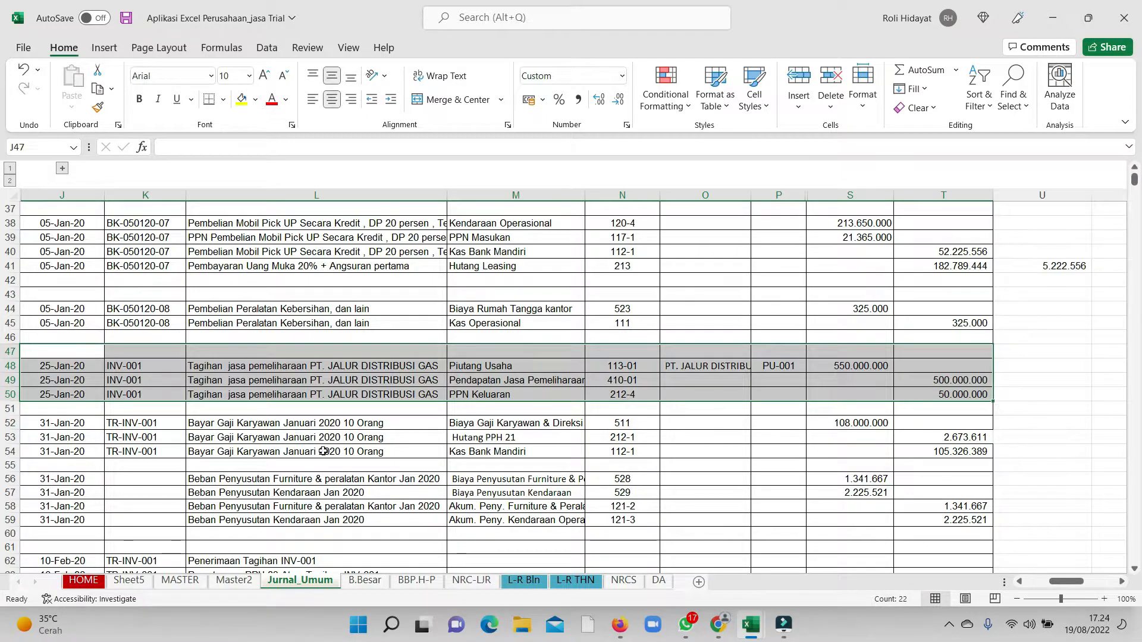
left_click(66, 369)
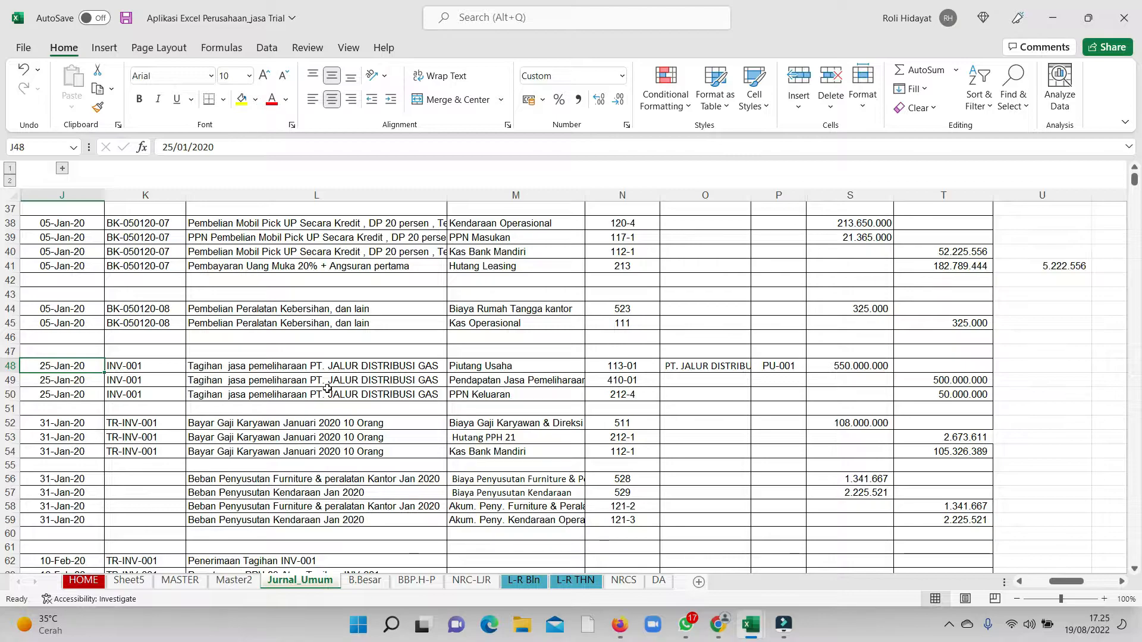
left_click(312, 367)
double_click(312, 367)
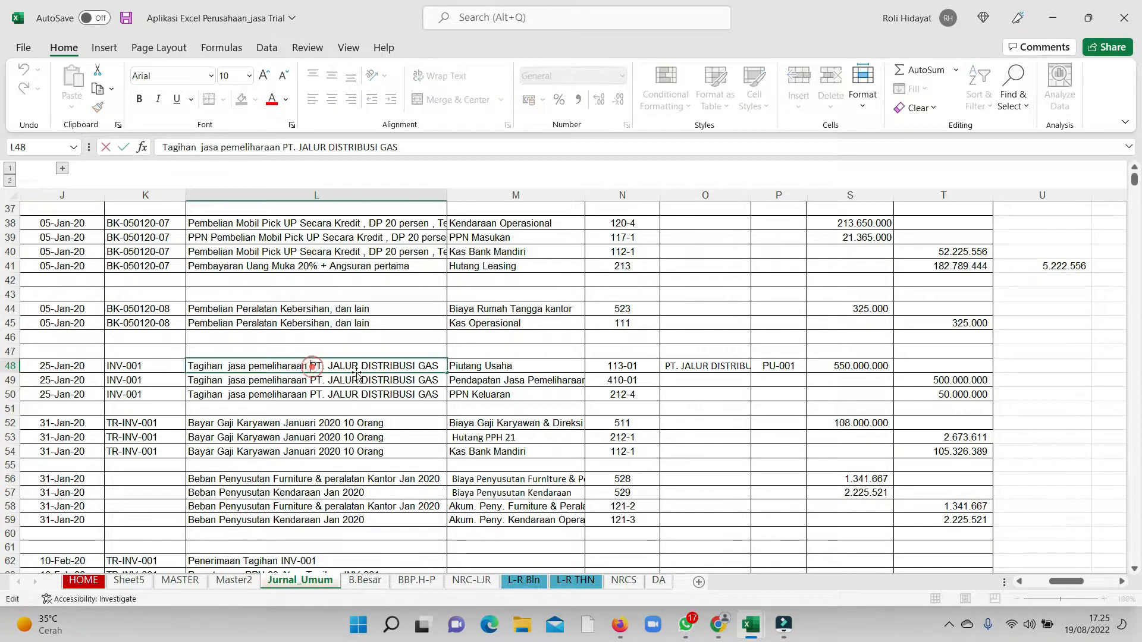
type("PIpa")
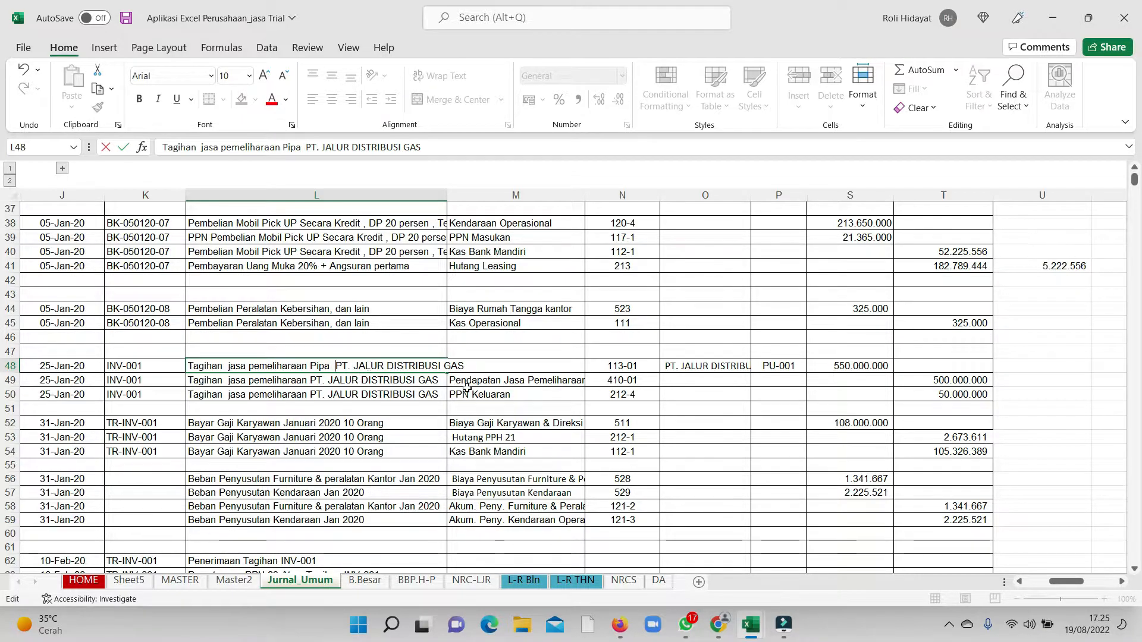
left_click(408, 405)
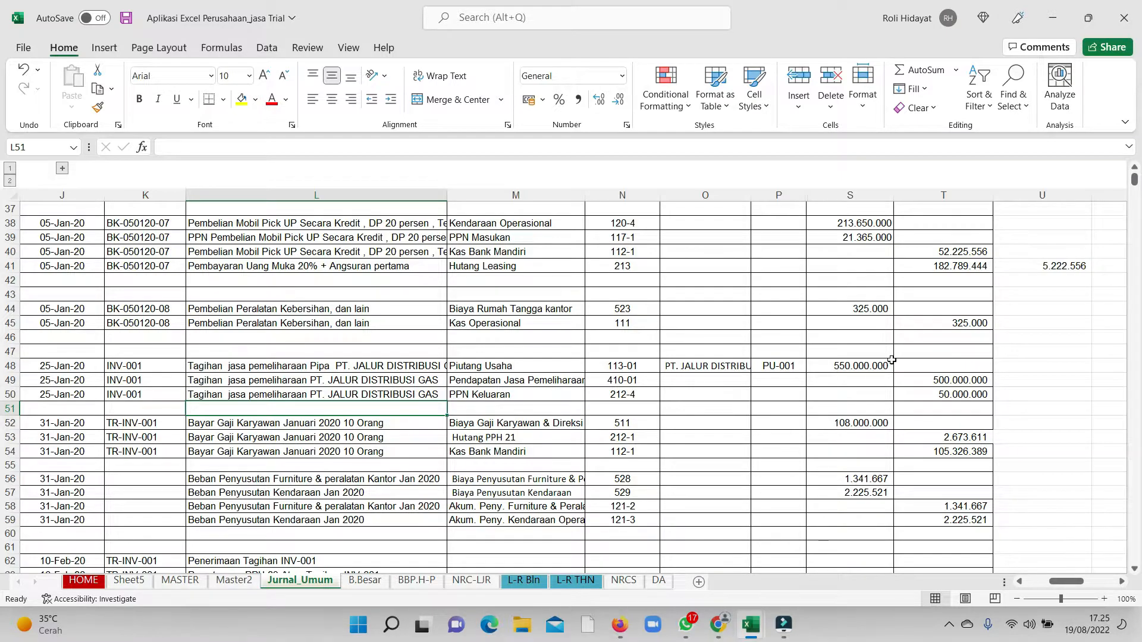
Step: Examine the INV-001 entry in rows 48 to 50, covering its receivable, maintenance revenue and PPN Keluaran amounts
left_click(959, 386)
left_click_drag(958, 387, 851, 381)
left_click_drag(57, 394, 441, 410)
left_click_drag(649, 410, 1005, 398)
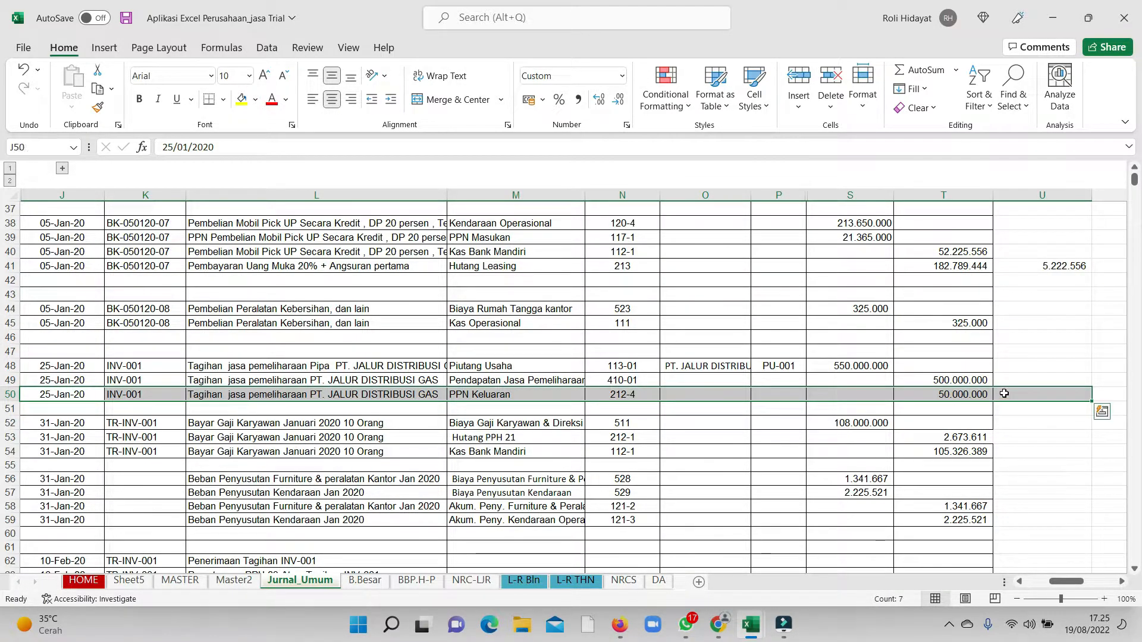
left_click(855, 366)
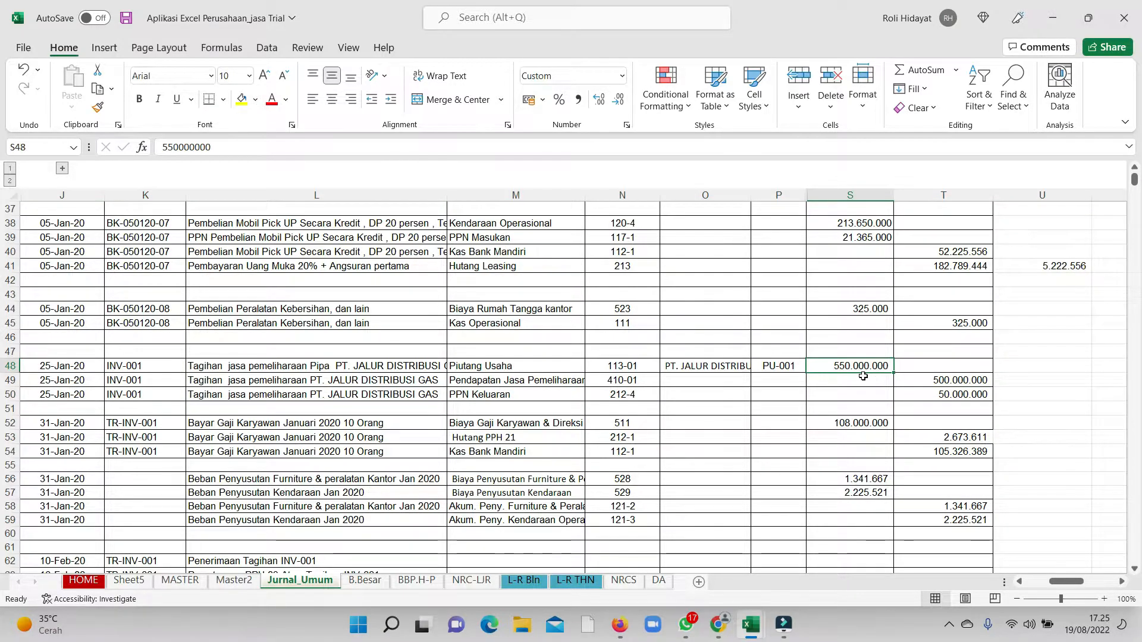
left_click(562, 431)
left_click_drag(67, 365, 982, 391)
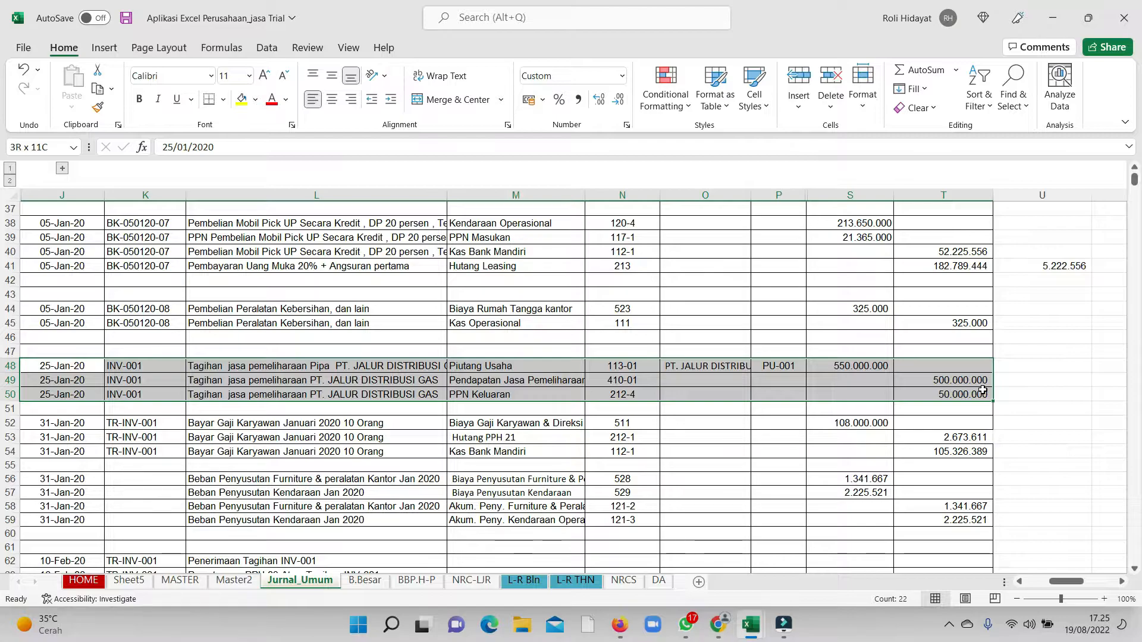
left_click(497, 365)
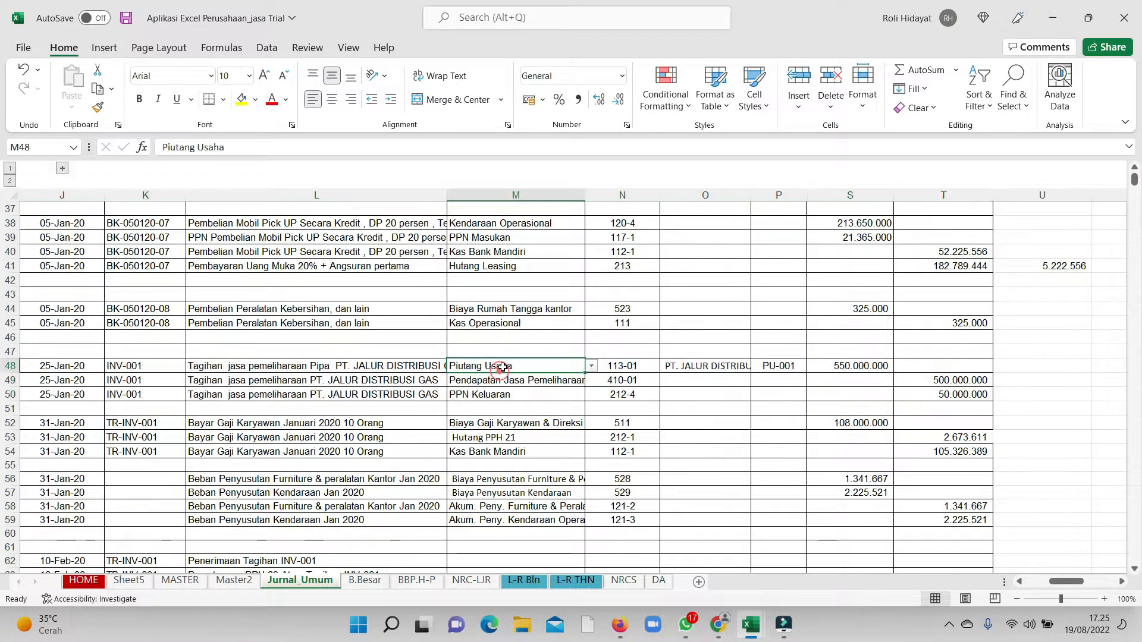
Step: Open the B.Besar ledger sheet and set its account name to Piutang Usaha
left_click(364, 580)
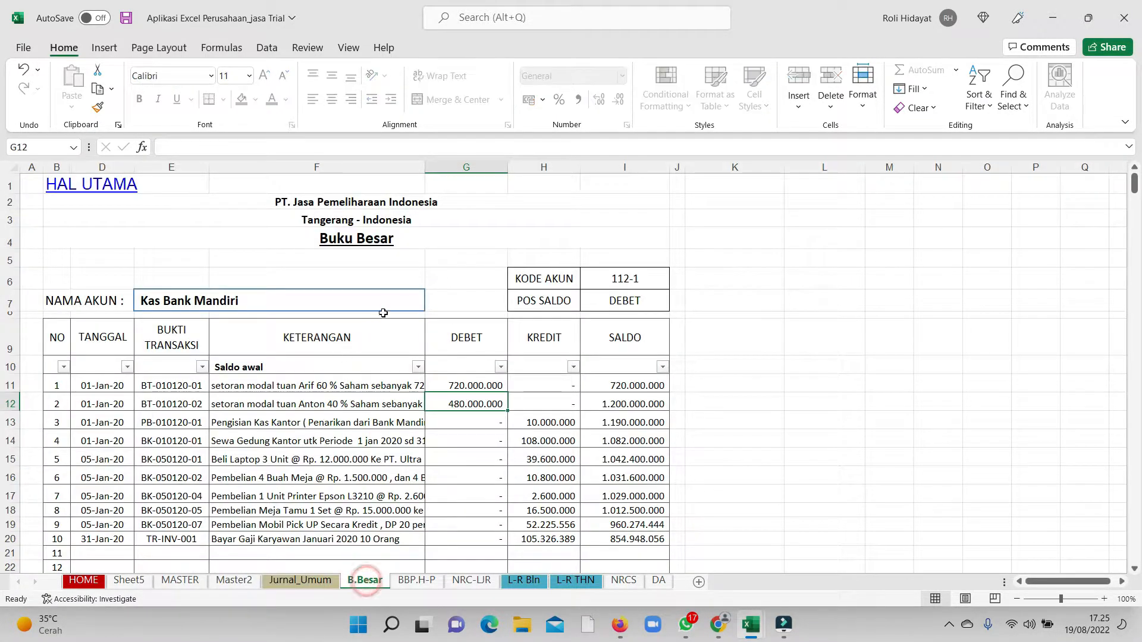
left_click(430, 304)
left_click(194, 358)
Step: Review the description, debit and credit of the INV-001 line in the Piutang Usaha ledger
left_click_drag(144, 392, 528, 398)
left_click(431, 441)
left_click(369, 390)
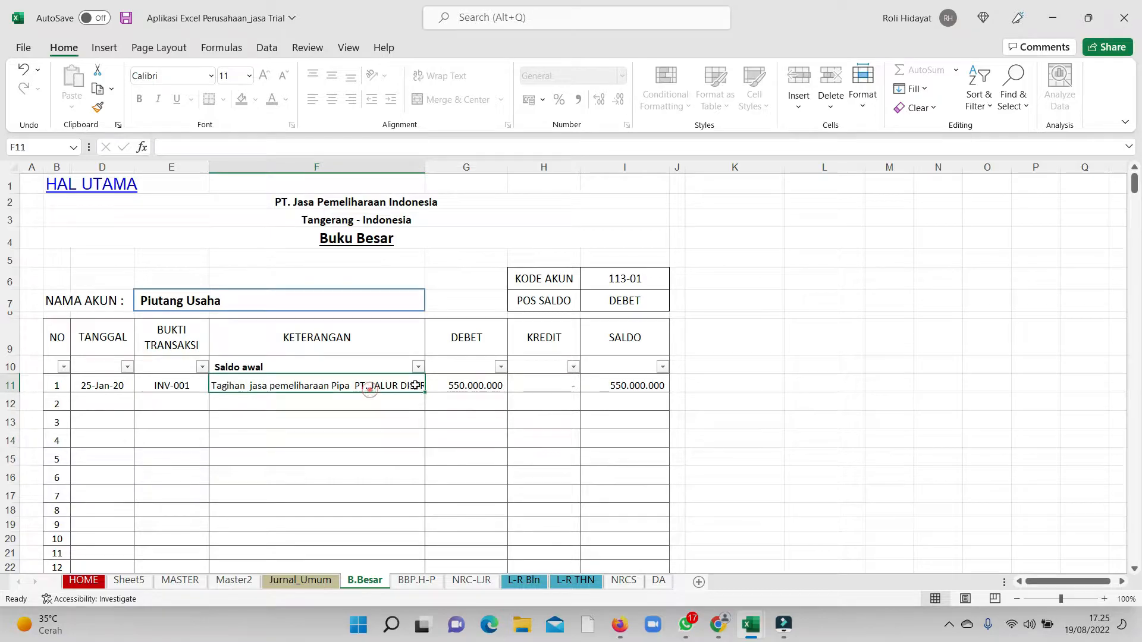
left_click(477, 393)
left_click(572, 383)
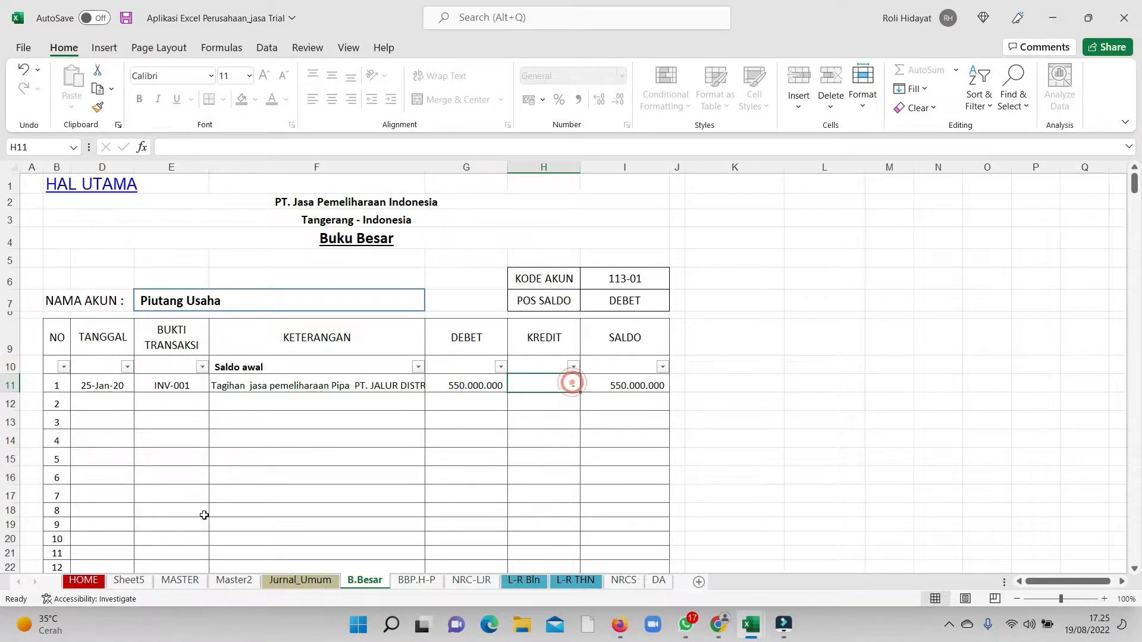
Step: Return to the Jurnal_Umum sheet and examine the January salary payment entry in rows 52 to 54, including Hutang PPH 21 and Kas Bank Mandiri
left_click(331, 579)
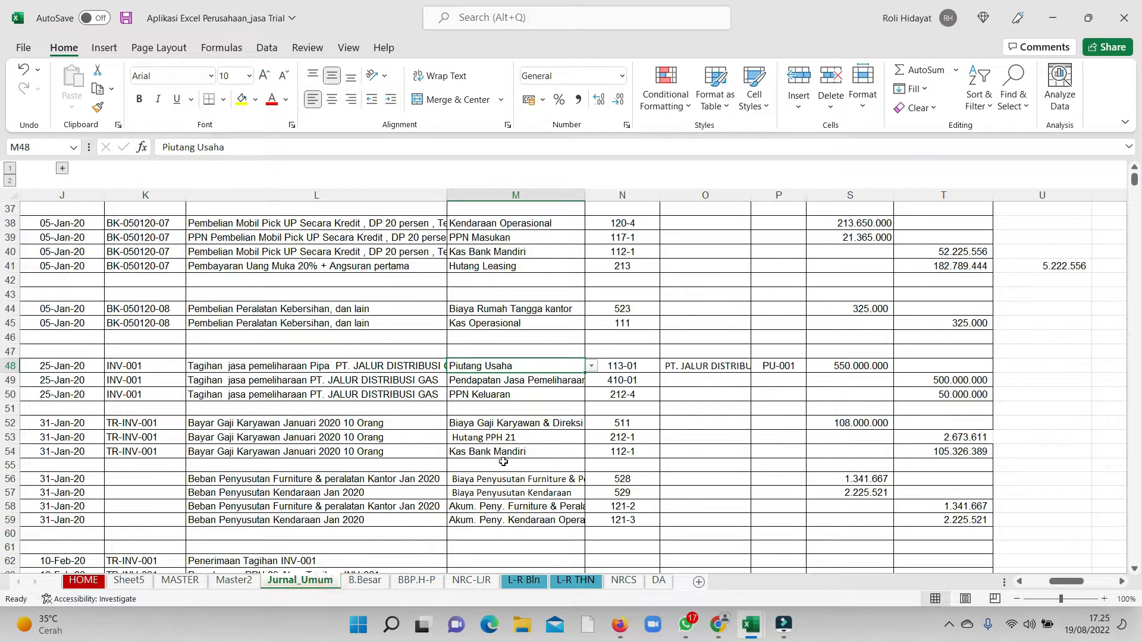
left_click_drag(66, 425, 949, 454)
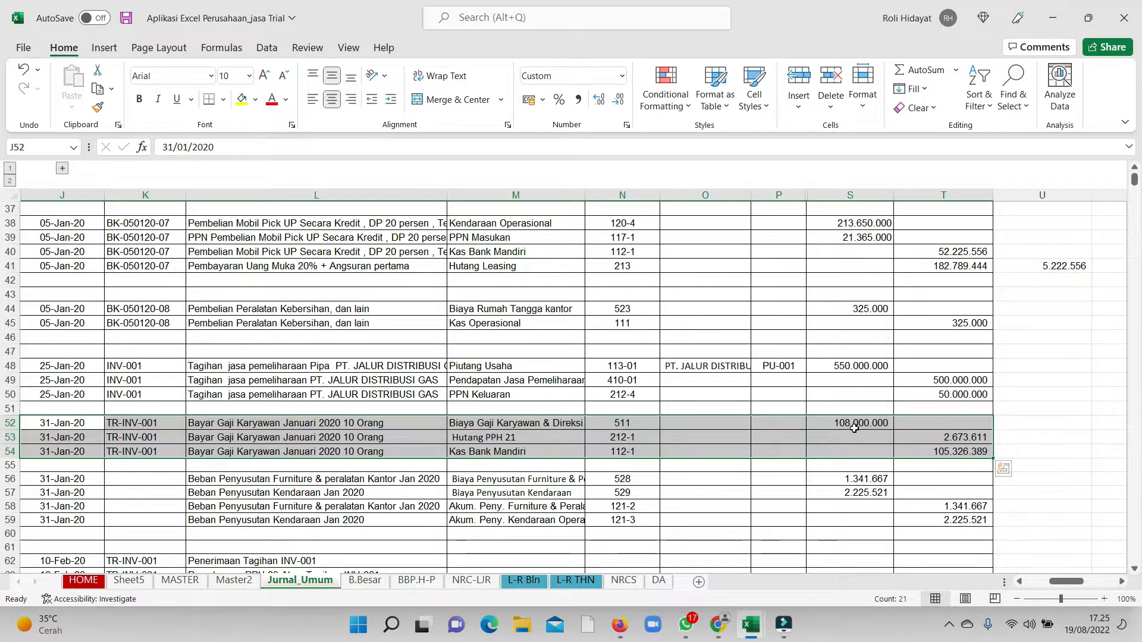
left_click(862, 425)
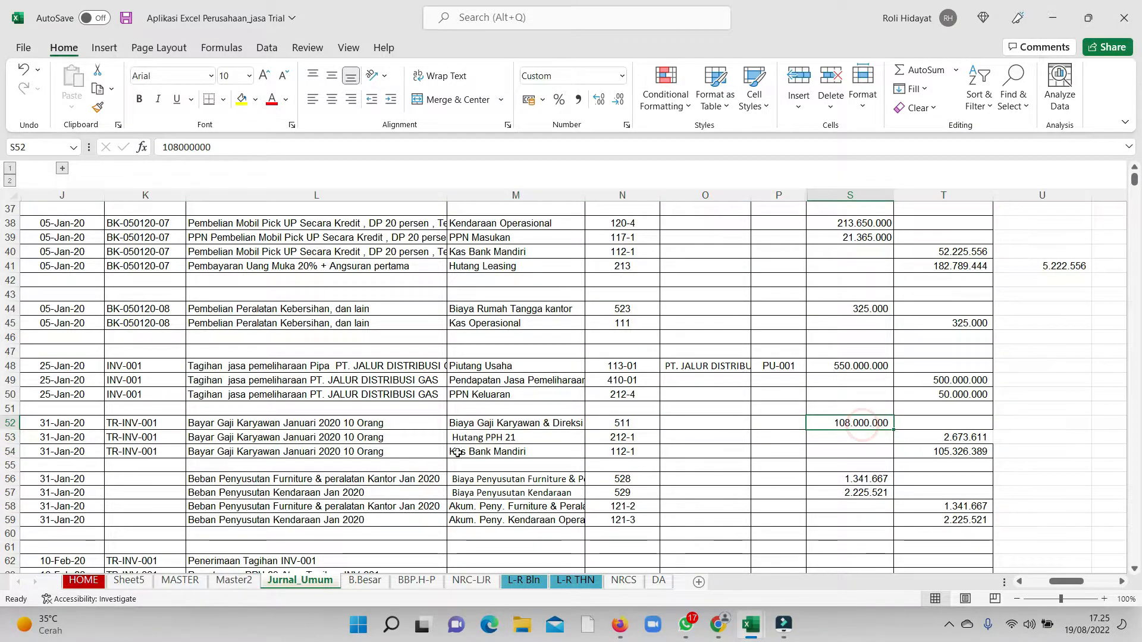
left_click_drag(55, 437, 172, 427)
left_click(599, 447)
left_click_drag(943, 451, 910, 443)
left_click(885, 478)
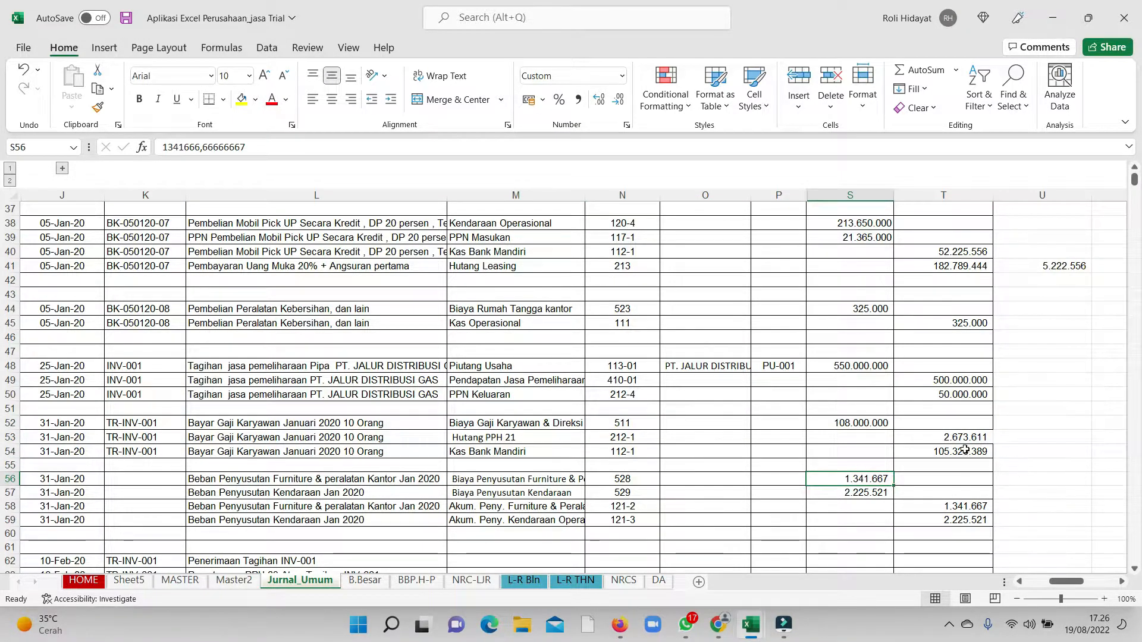
left_click(961, 439)
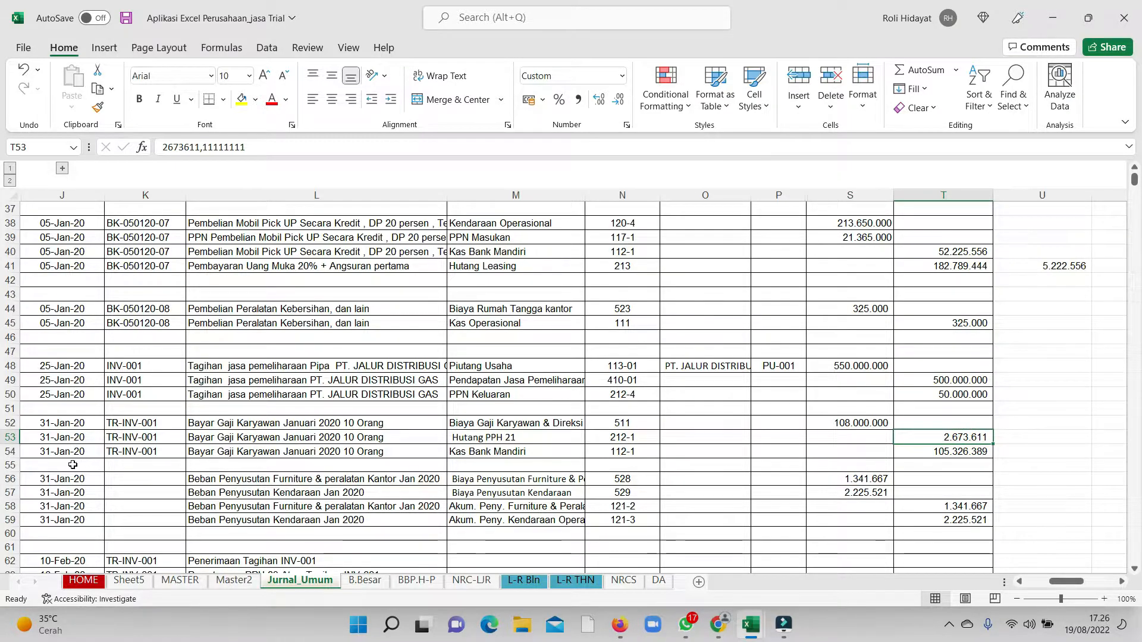
left_click_drag(68, 453, 946, 447)
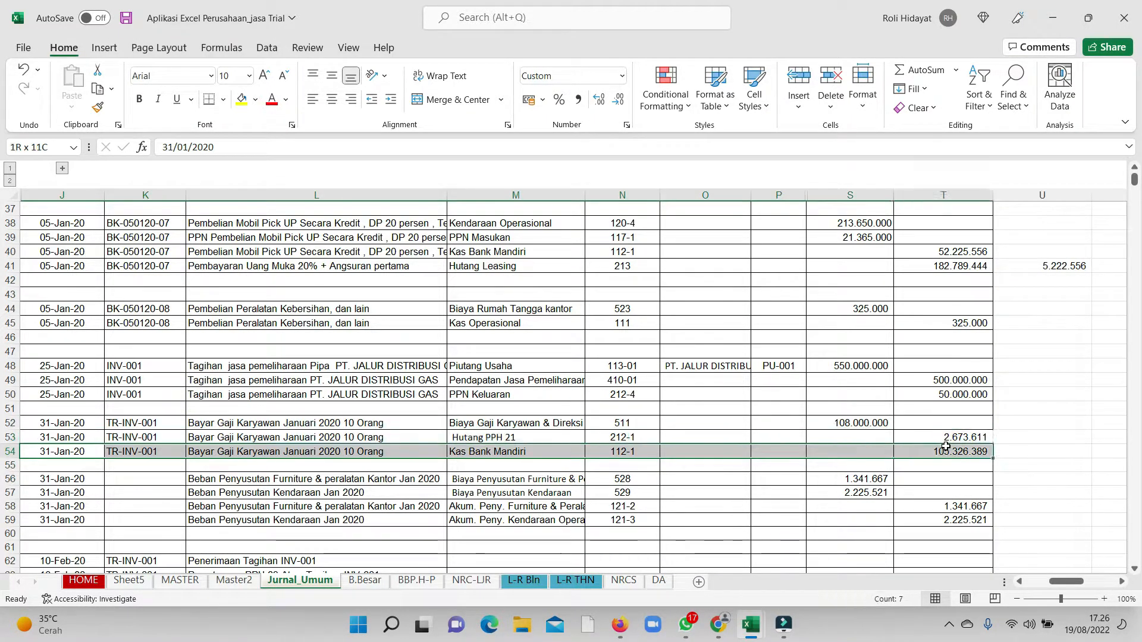
left_click(947, 450)
Step: Examine the January depreciation entry for office furniture and vehicles in rows 56 to 59
scroll(743, 455, "down", 1)
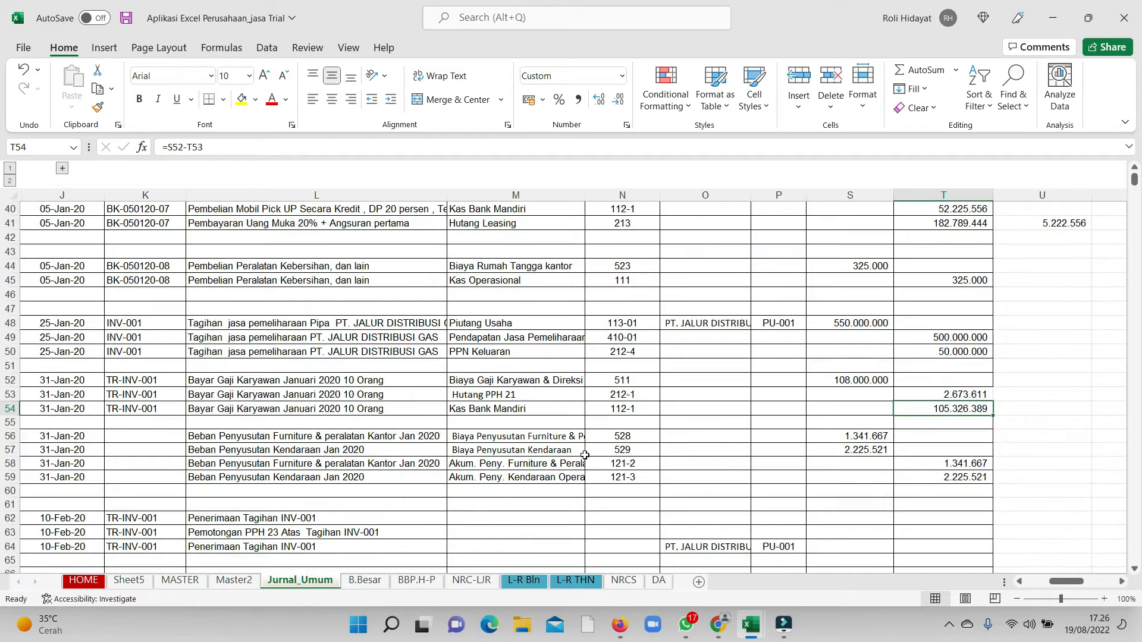
left_click(345, 435)
scroll(345, 434, "down", 1)
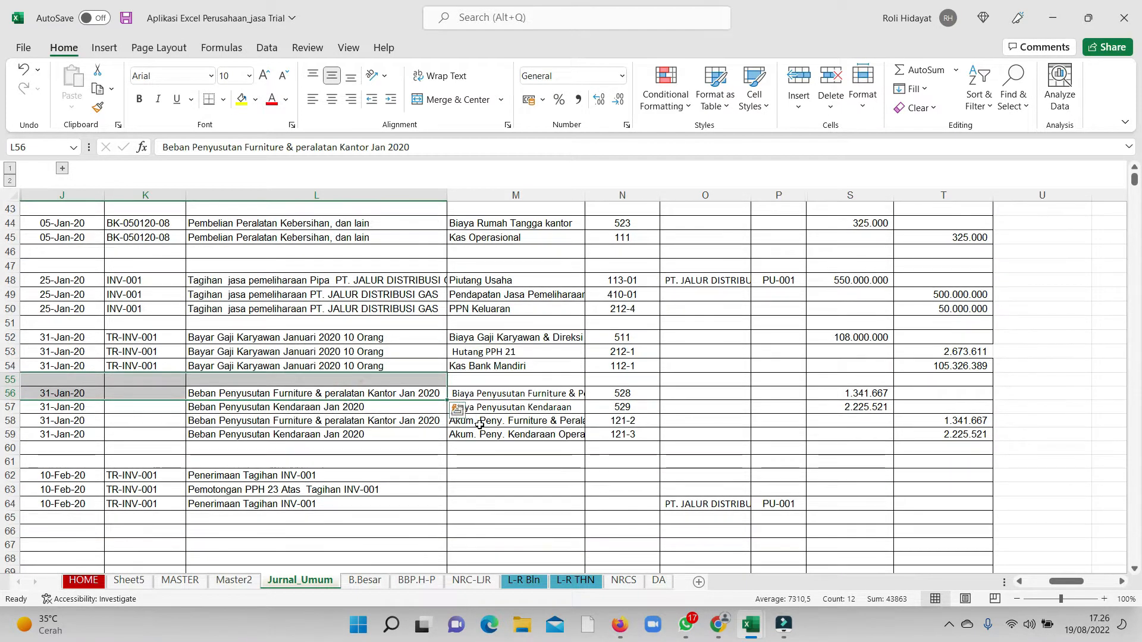
left_click(223, 428)
left_click_drag(59, 380, 988, 429)
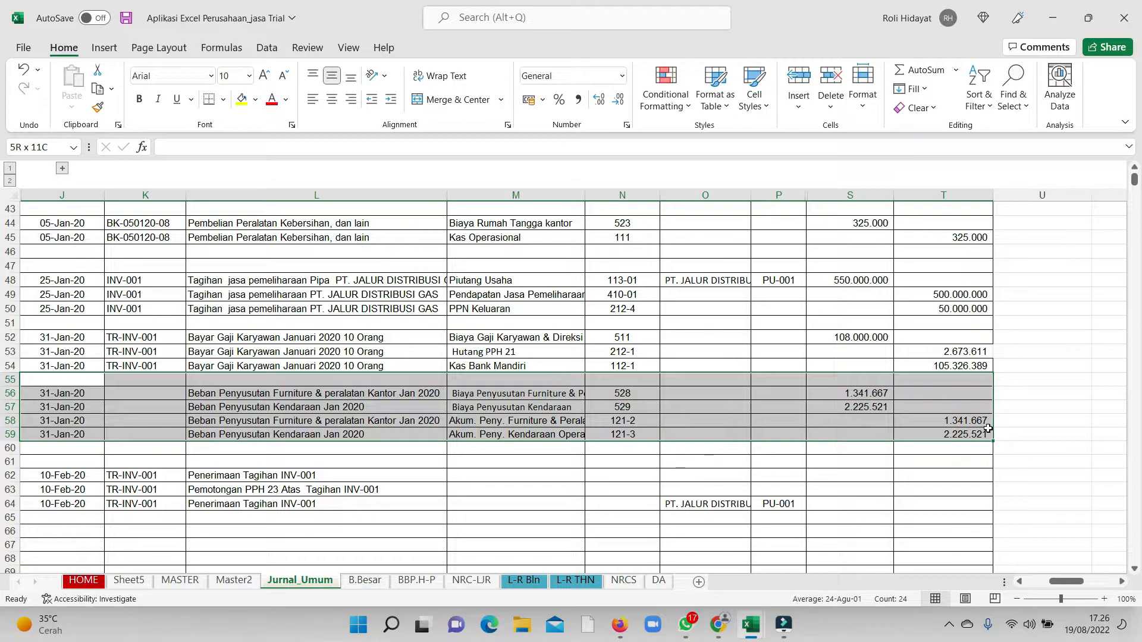
Step: Open the DA asset list and review the quantities, acquisition dates and prices of the Furniture & Peralatan Kantor items
left_click(659, 580)
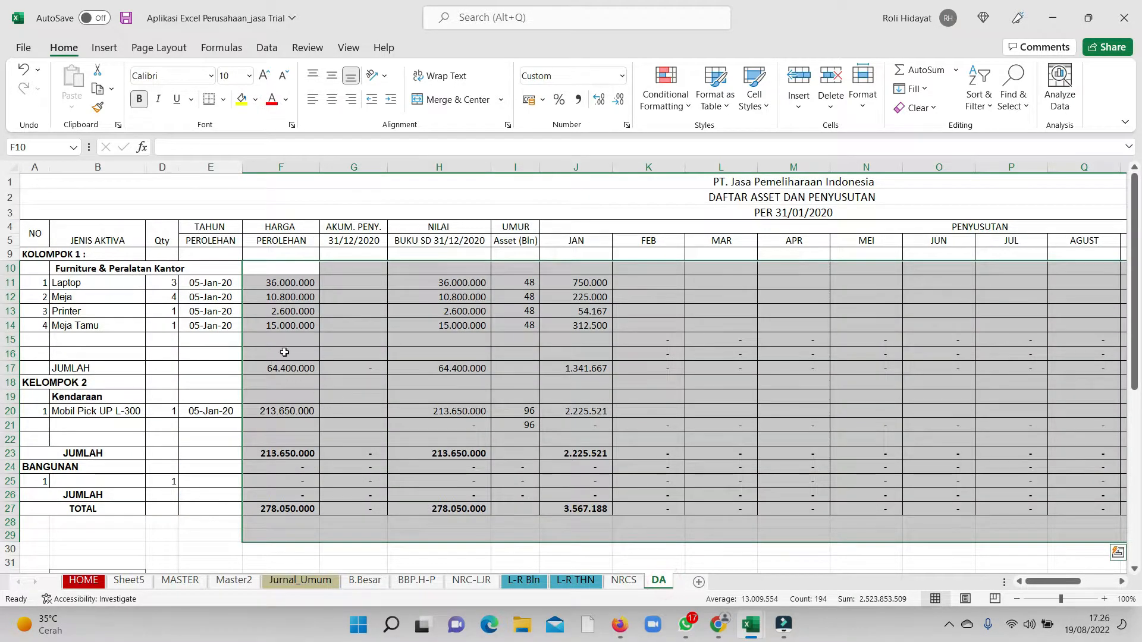
left_click(333, 310)
left_click_drag(68, 282, 252, 329)
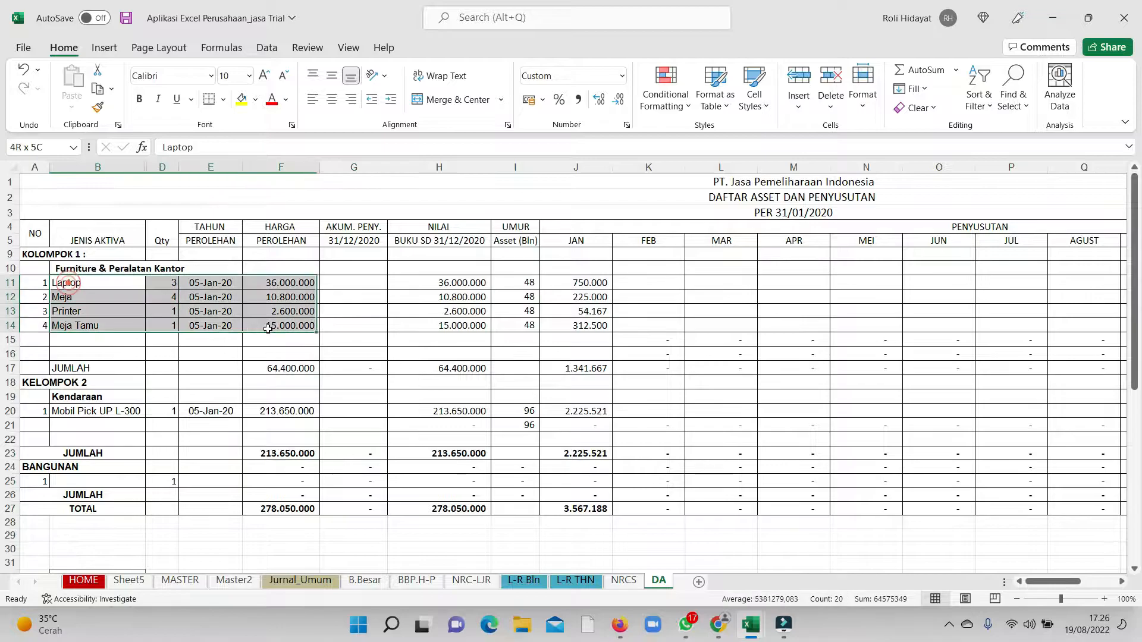
left_click(321, 344)
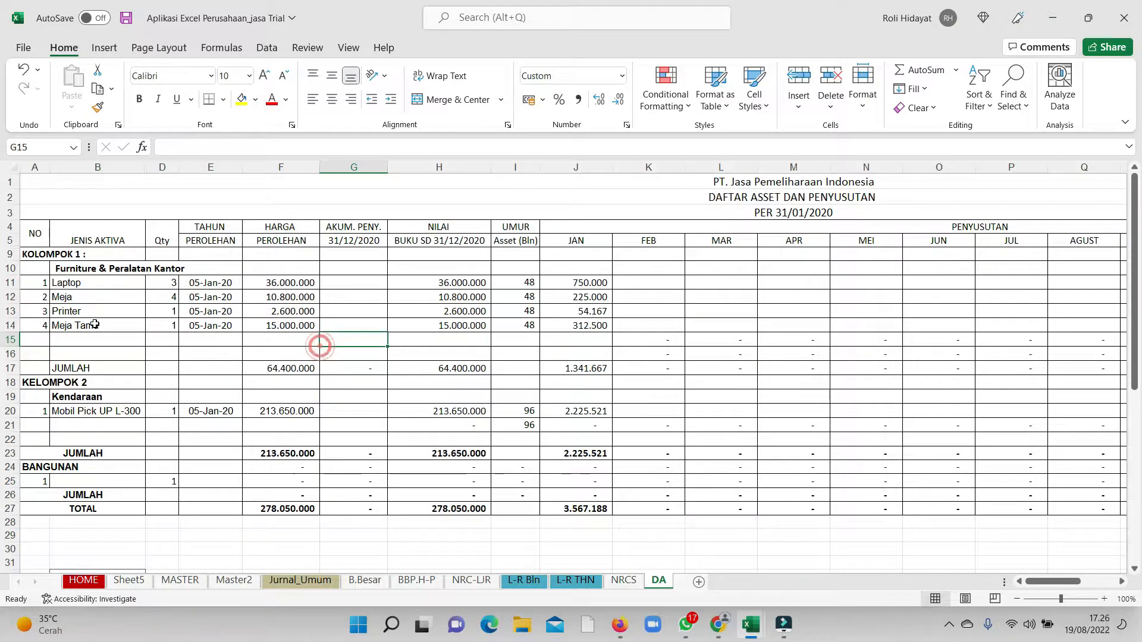
Step: Go through the laptop, desk, printer and guest table items in asset group 1, including their book values
left_click(89, 283)
key("Down")
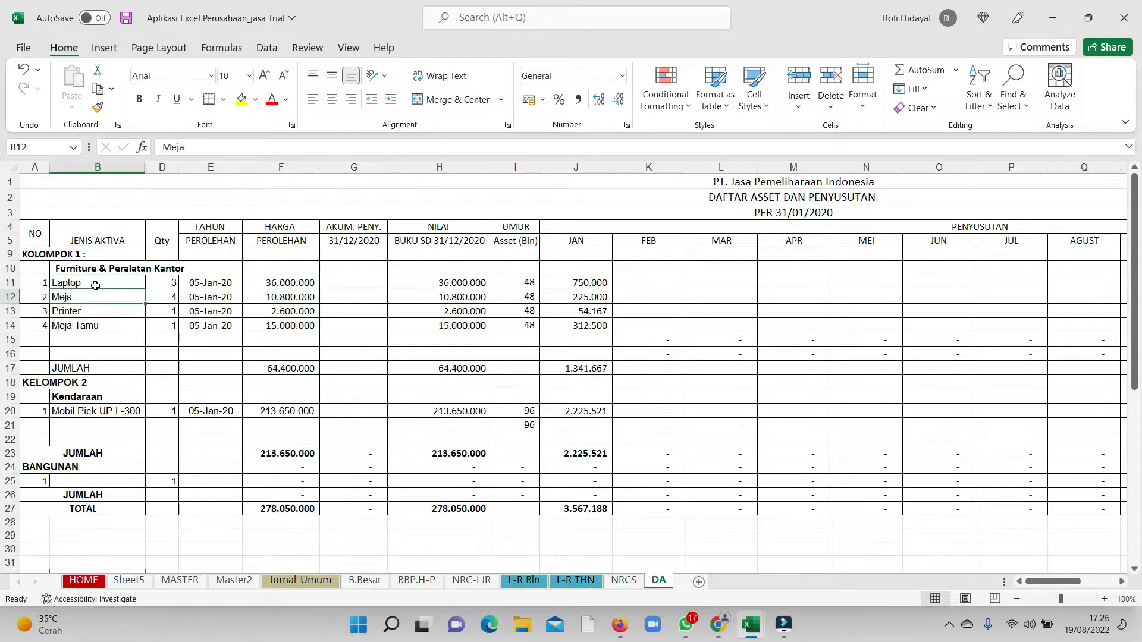
left_click(95, 284)
left_click(73, 295)
key("Down")
key("Down")
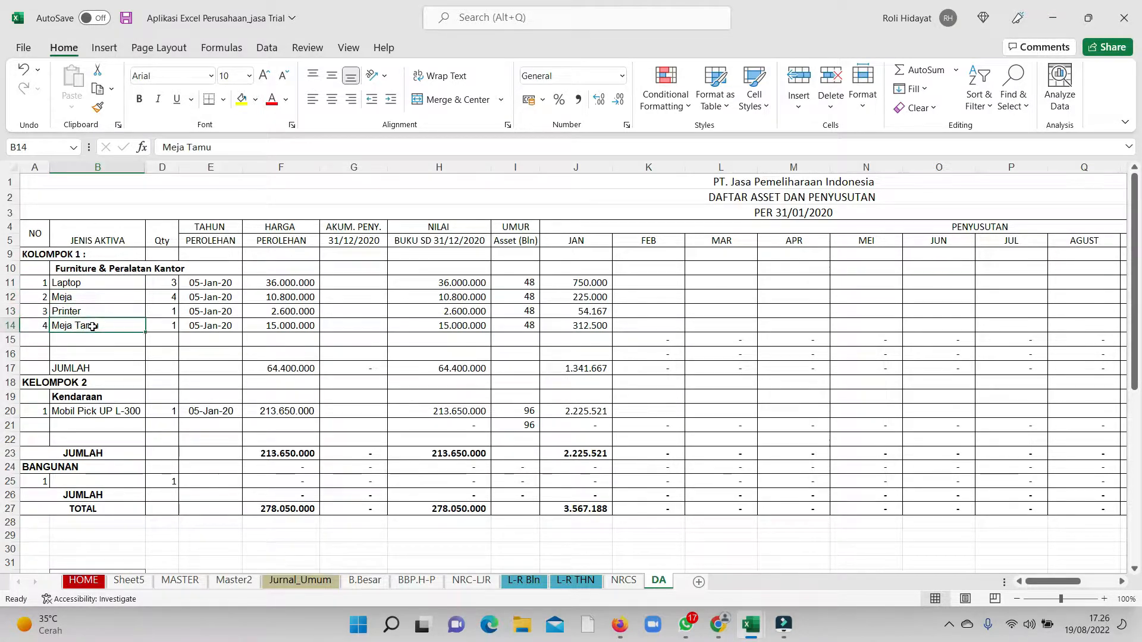
left_click(104, 270)
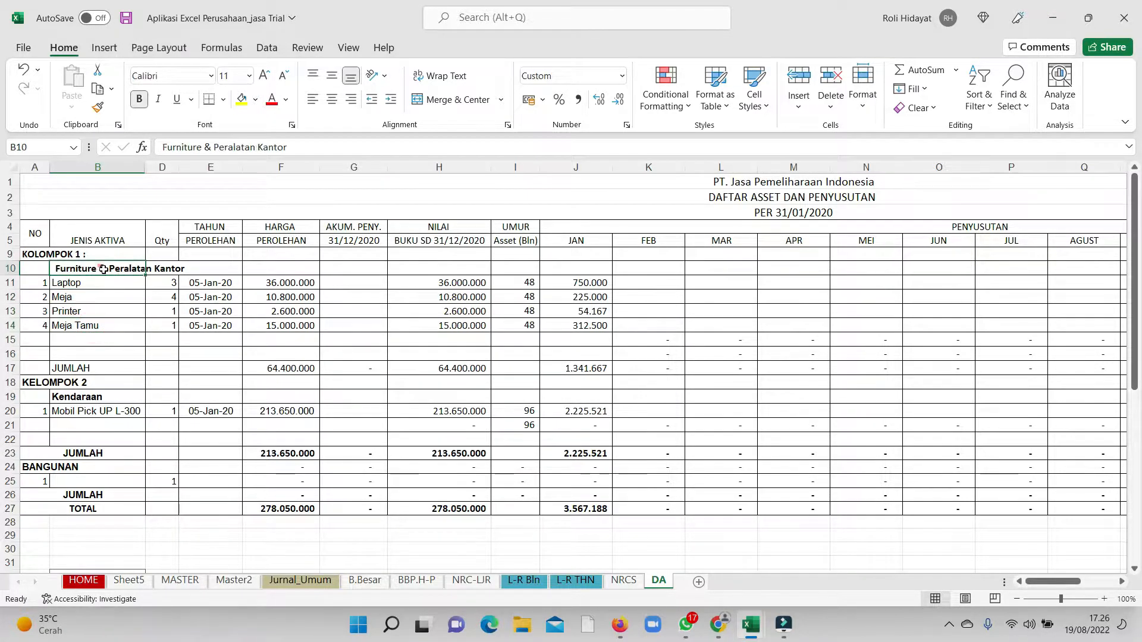
left_click(125, 306)
left_click_drag(119, 286, 424, 333)
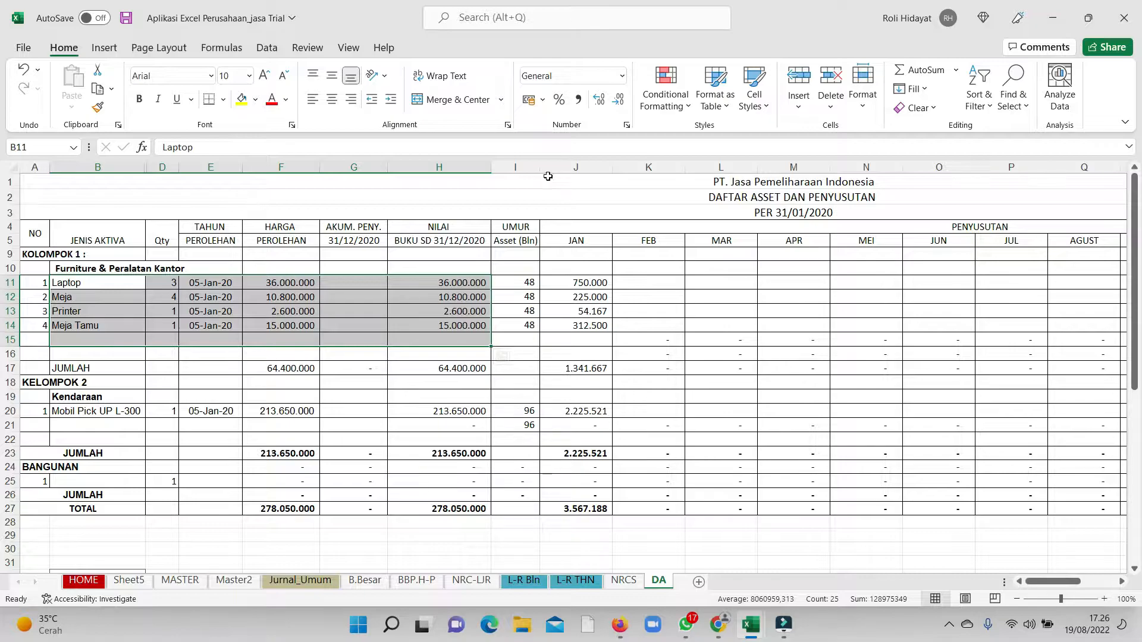
Step: Narrow the asset life column I and review the Mobil Pick UP L-300 line in group 2 with its life formula
left_click_drag(545, 165, 527, 166)
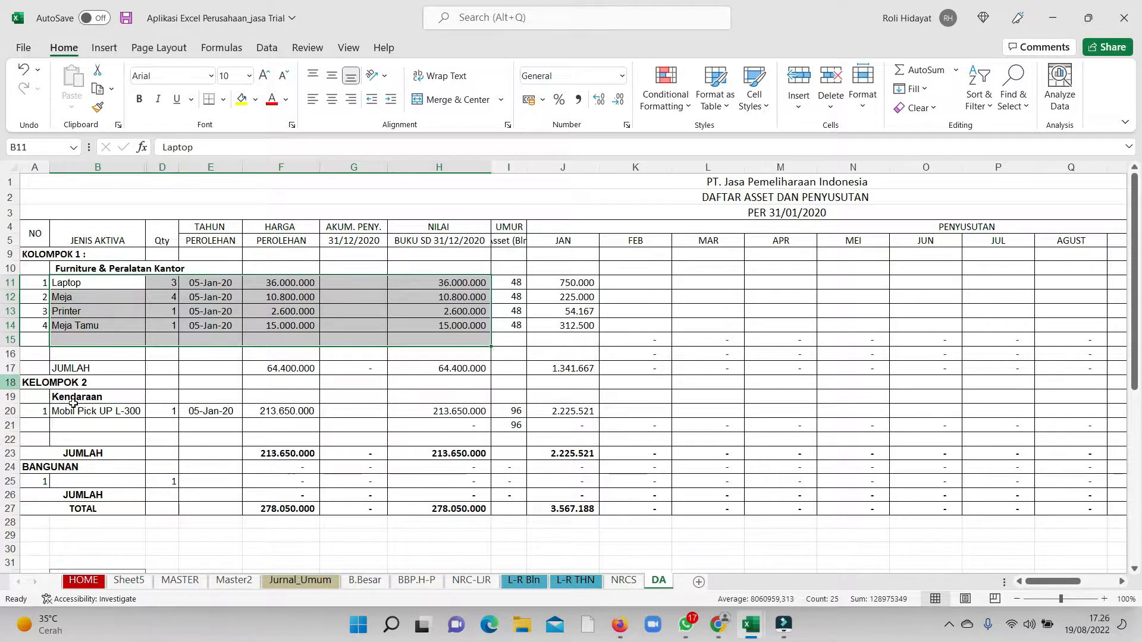
left_click_drag(67, 411, 492, 419)
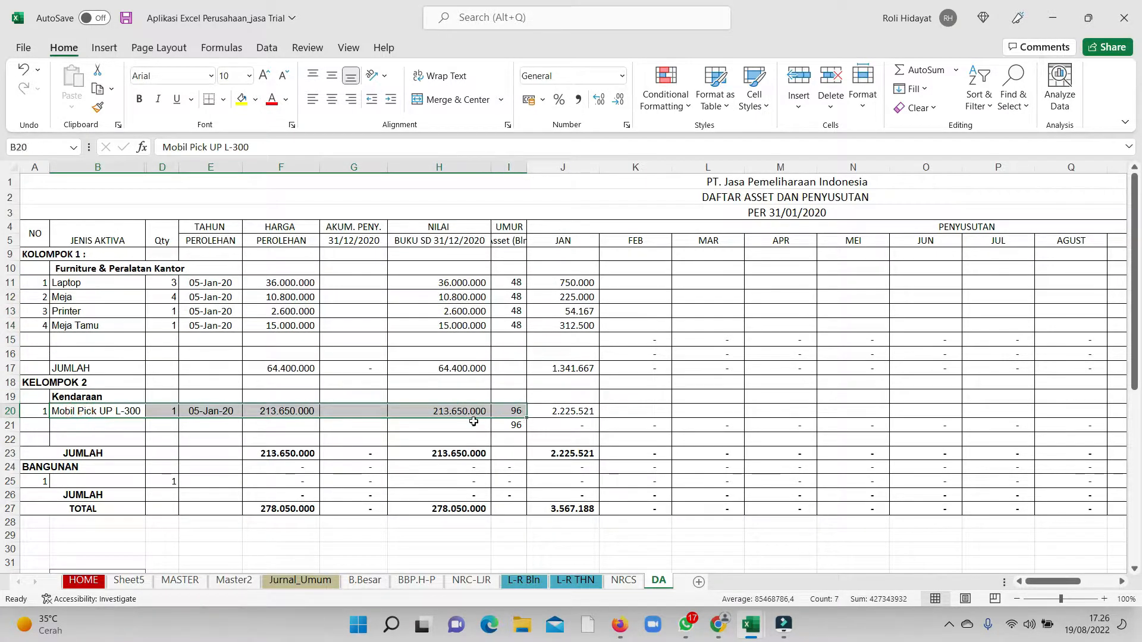
left_click(39, 384)
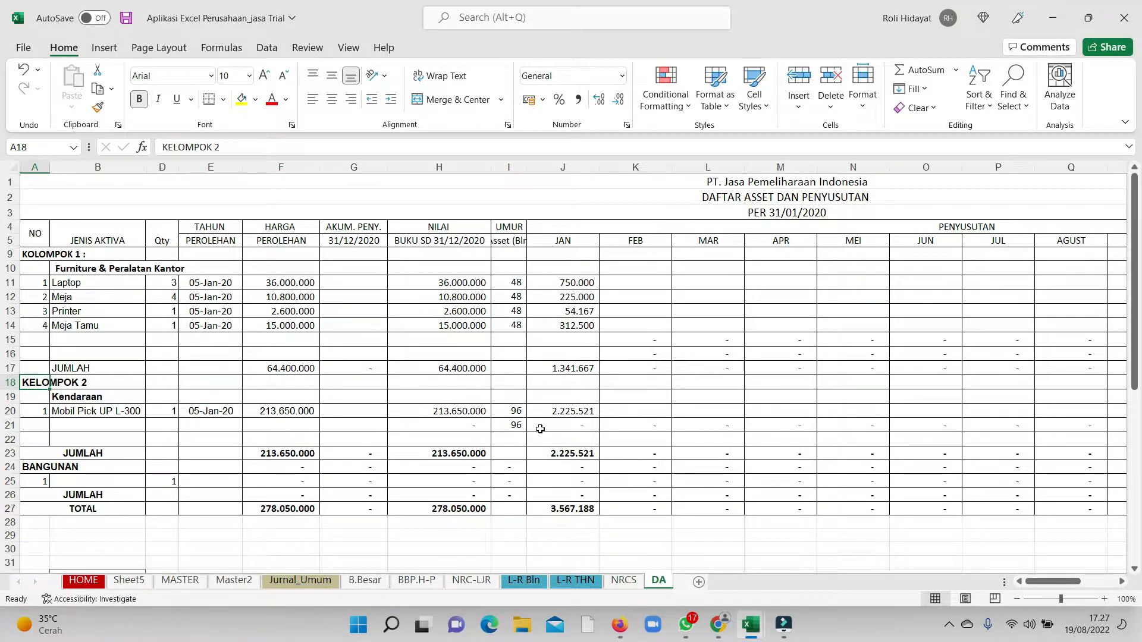
left_click(523, 409)
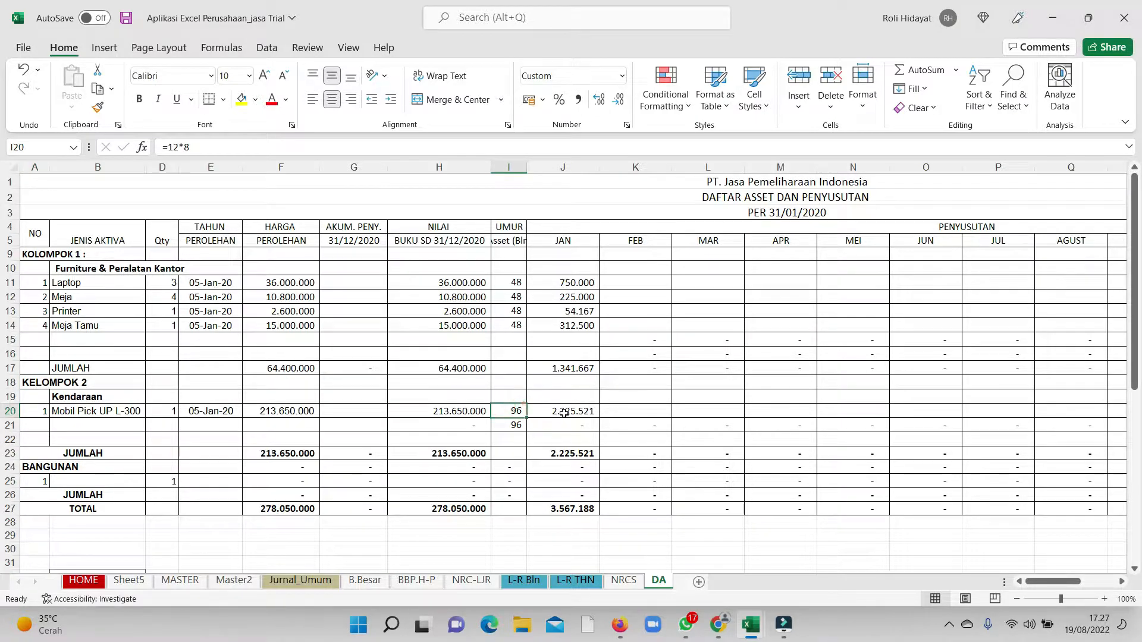
left_click(616, 426)
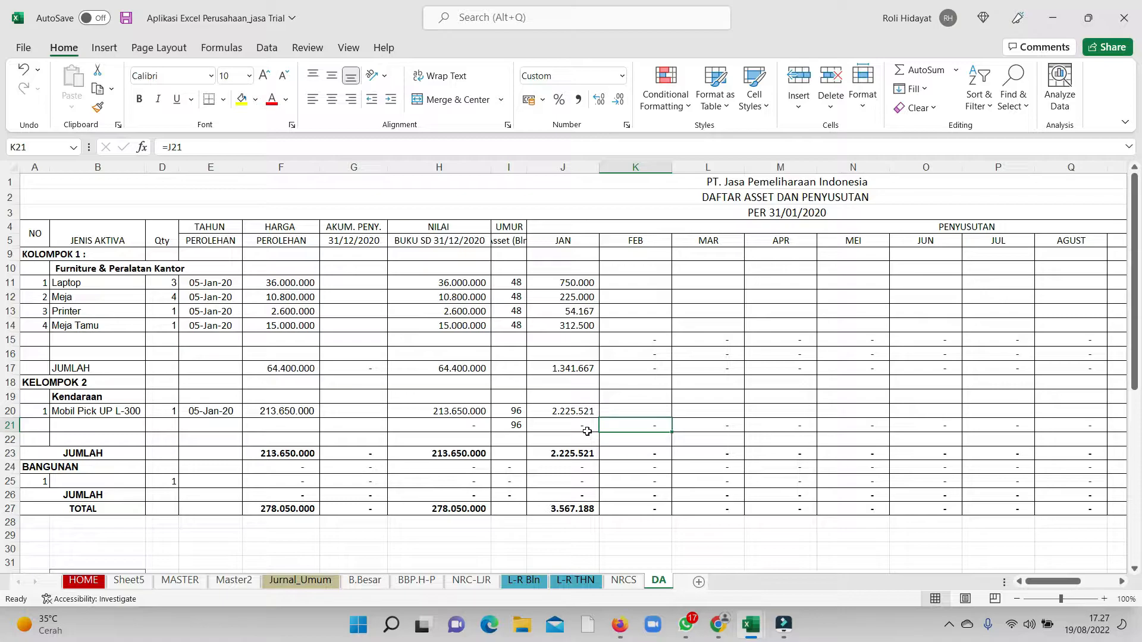
Step: Go back to the Jurnal_Umum sheet and review the depreciation rows and the rows around them
left_click(308, 589)
scroll(551, 454, "down", 2)
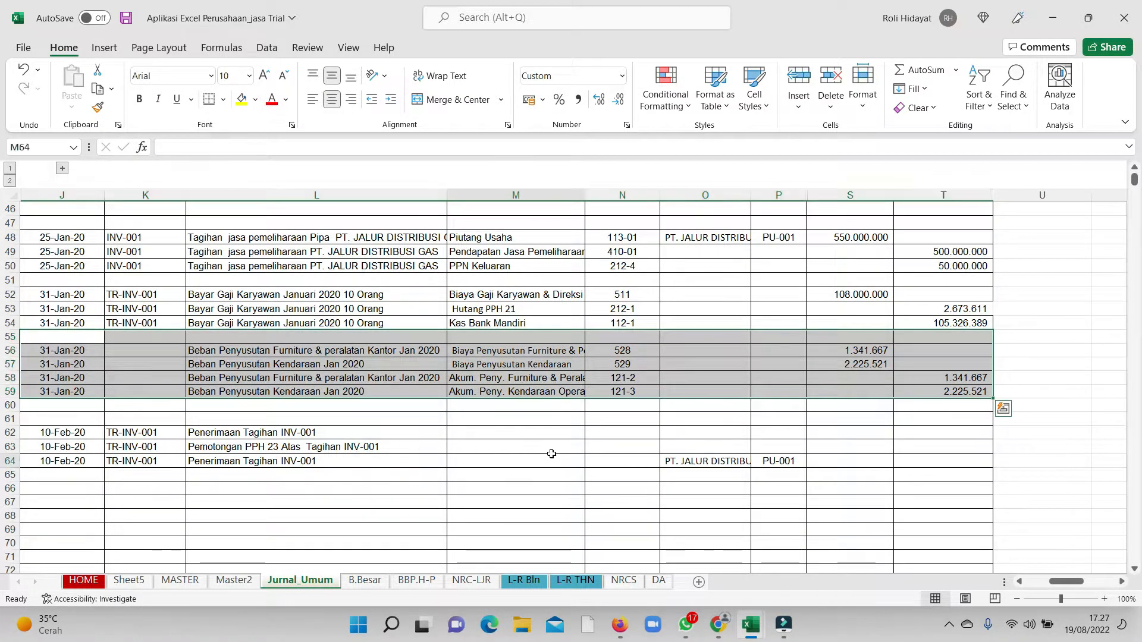
left_click_drag(125, 321, 518, 404)
left_click_drag(61, 375, 1007, 350)
Step: Review the journal's debit and credit amounts by selecting columns S and T from row 7 down
scroll(948, 417, "up", 15)
left_click_drag(852, 315, 1075, 358)
scroll(1074, 358, "up", 20)
left_click_drag(851, 314, 967, 356)
scroll(1022, 339, "up", 14)
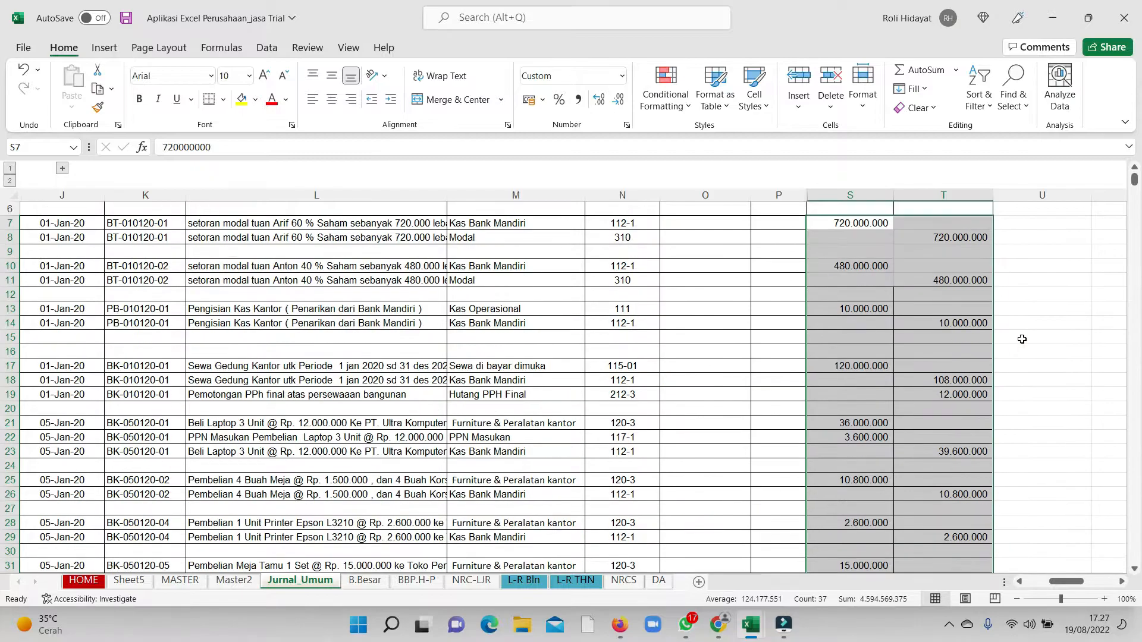
Step: Copy the journal's debit and credit amounts from columns S and T and paste them as values starting at U7
scroll(1026, 338, "up", 2)
key("ctrl+c")
right_click(1039, 316)
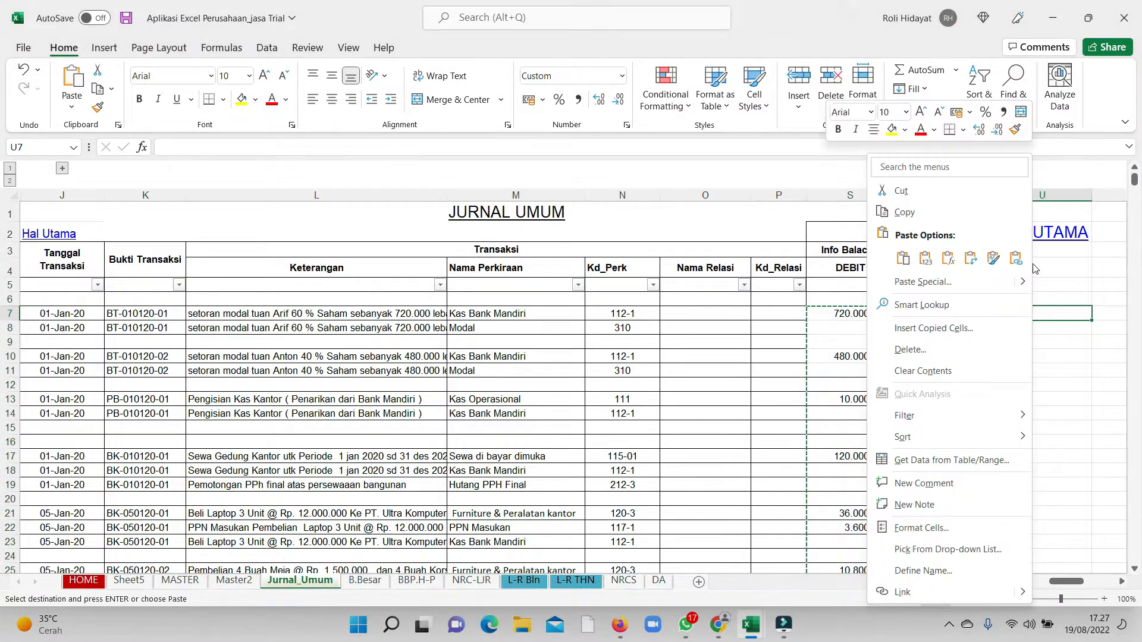
left_click(925, 258)
Step: Clear the original debit and credit amounts in columns S and T from row 7 down
left_click_drag(867, 315, 944, 307)
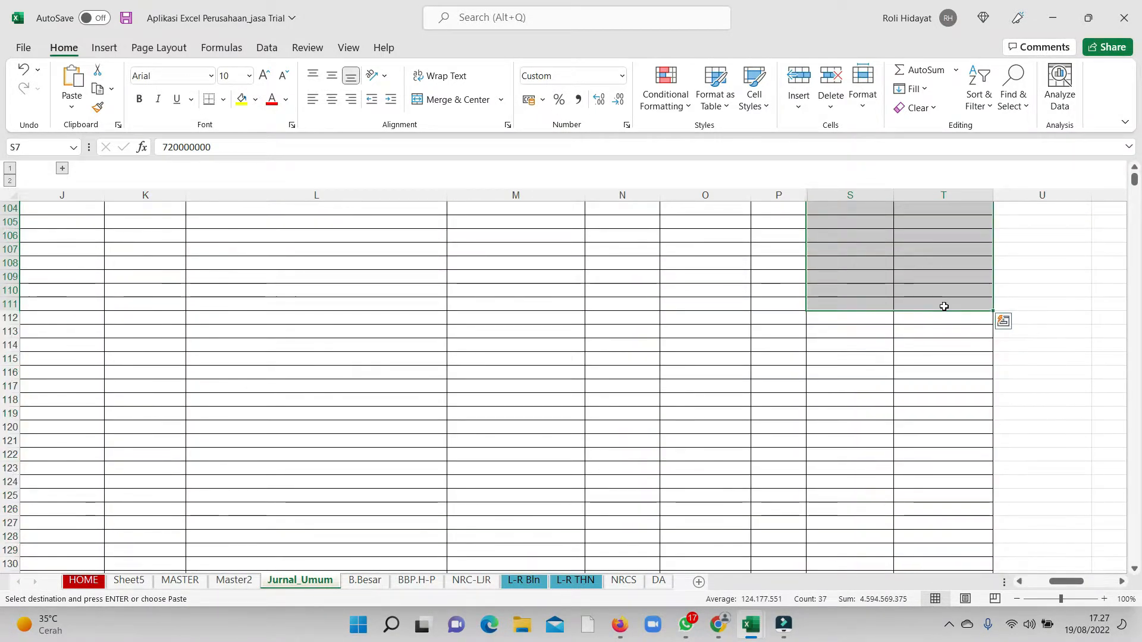
key("Escape")
scroll(780, 280, "up", 20)
key("Delete")
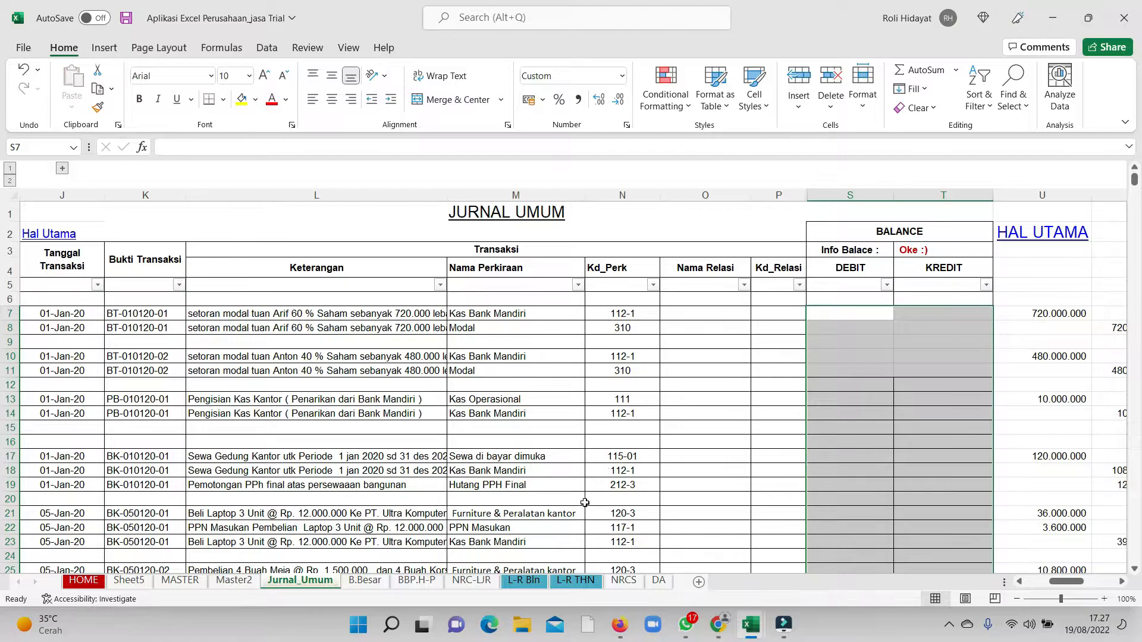
Step: Check the income and expense amounts in the monthly profit and loss report on the L-R Bln sheet
left_click(531, 582)
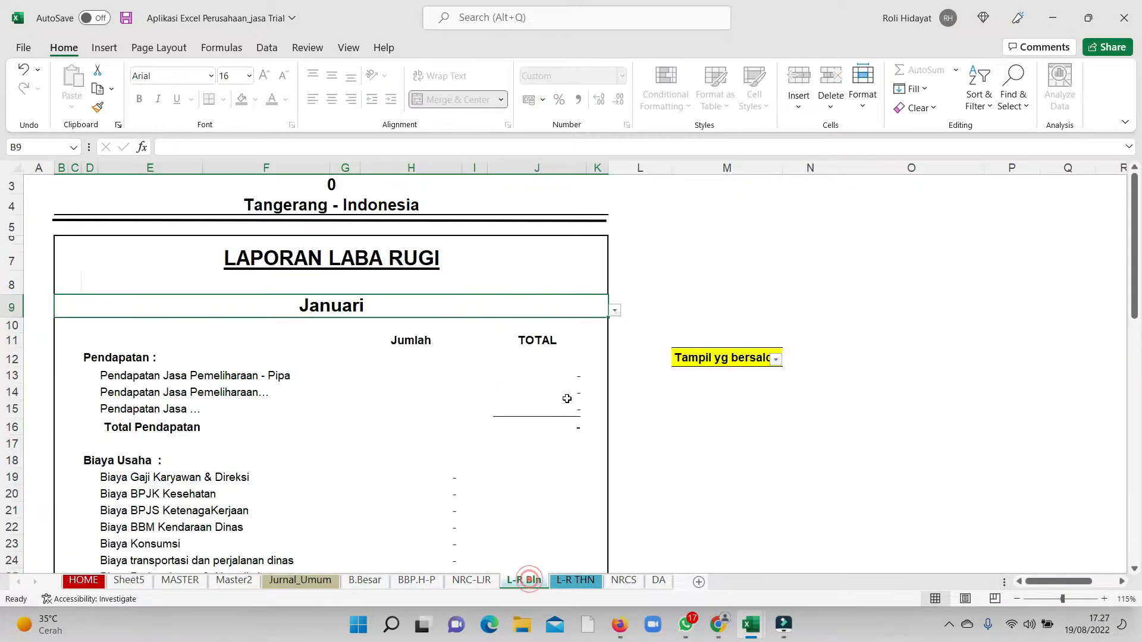
scroll(512, 368, "down", 1)
left_click(512, 390)
left_click(391, 367)
left_click(549, 359)
Step: Look over the L-R THN sheet and the asset and depreciation list on the DA sheet
left_click(597, 582)
left_click(658, 580)
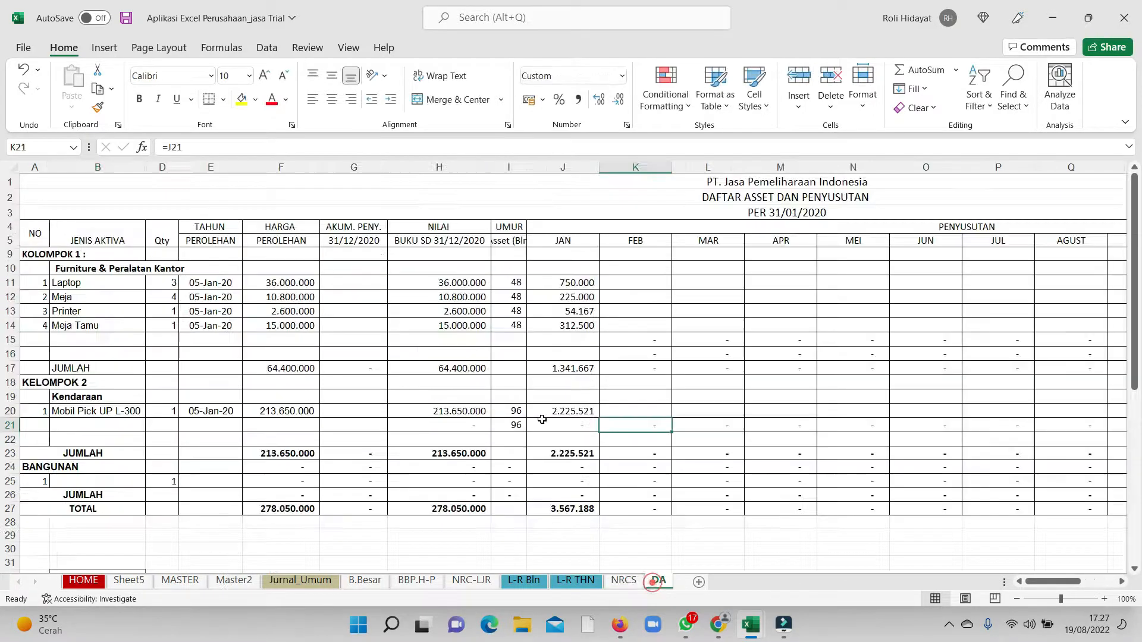
scroll(595, 511, "down", 6)
Step: Examine the account amounts throughout the balance sheet on the NRCS sheet, including the Kas Operasional amount in D11
left_click(624, 581)
scroll(661, 409, "up", 4)
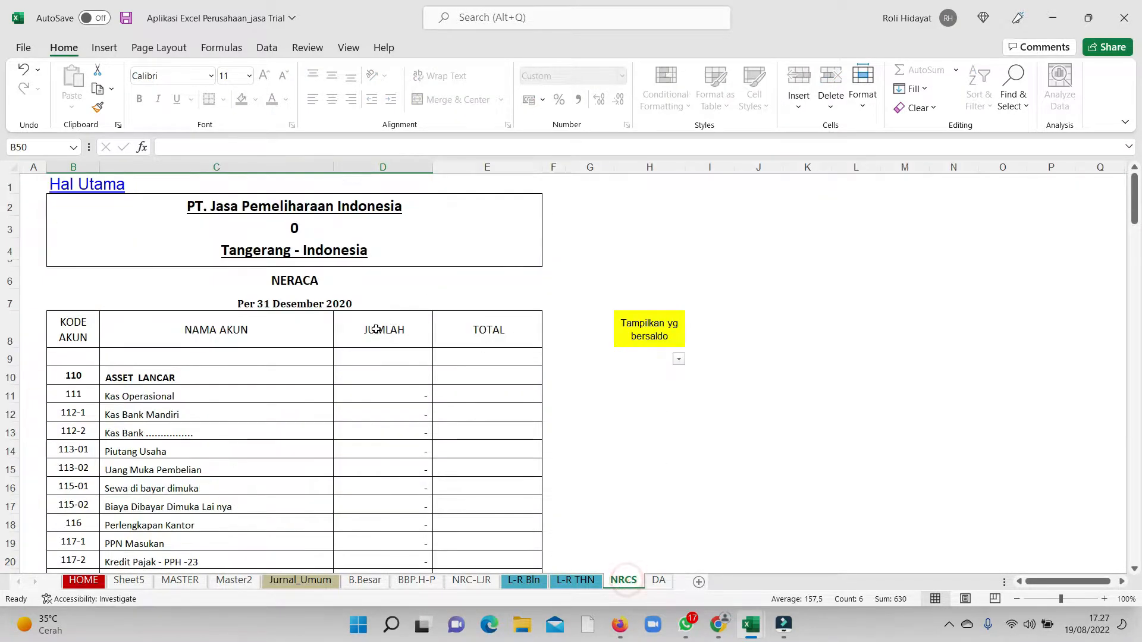
scroll(342, 339, "down", 4)
scroll(257, 362, "up", 4)
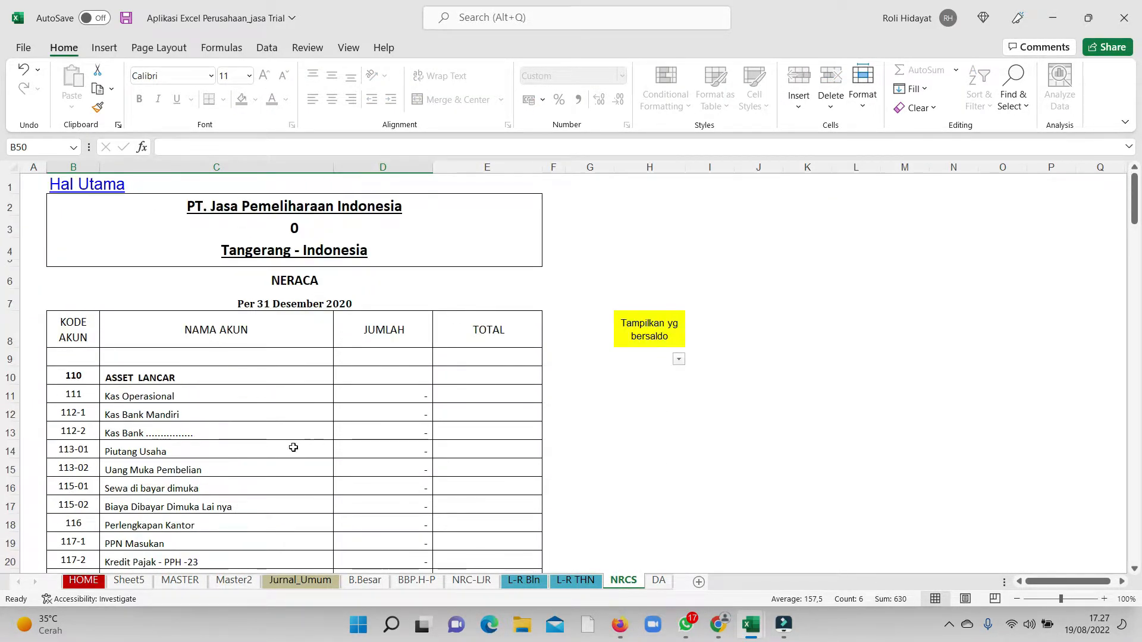
scroll(304, 445, "down", 12)
scroll(373, 309, "down", 4)
scroll(408, 295, "up", 16)
left_click(402, 395)
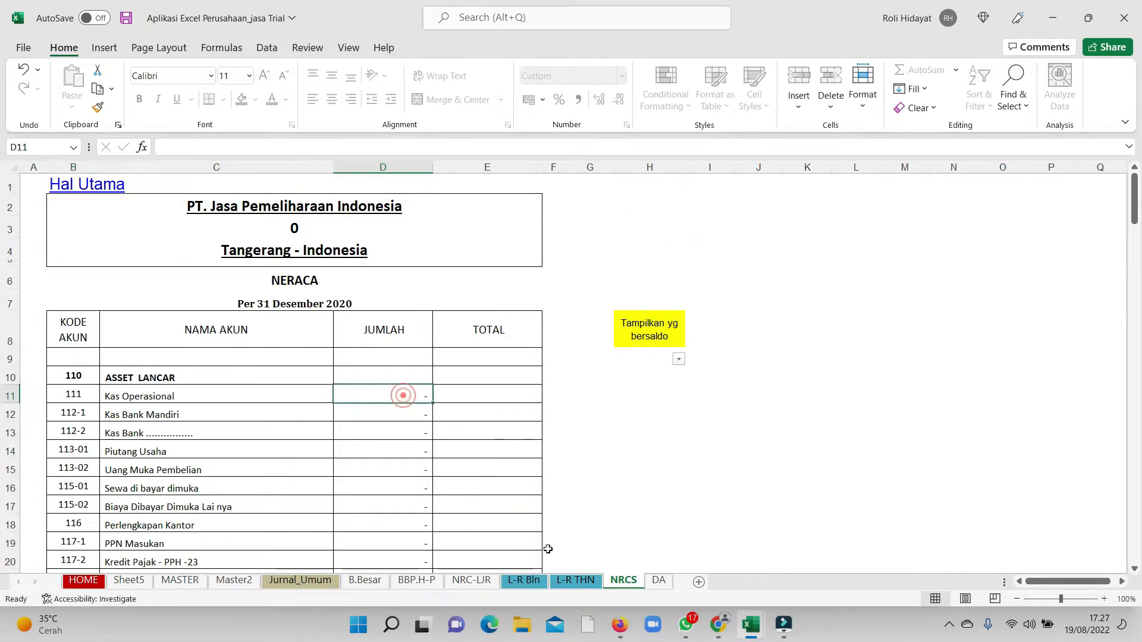
Step: Go through the L-R THN report and the expense lines of the L-R Bln report
left_click(575, 581)
scroll(428, 408, "down", 11)
scroll(501, 441, "down", 3)
left_click(532, 580)
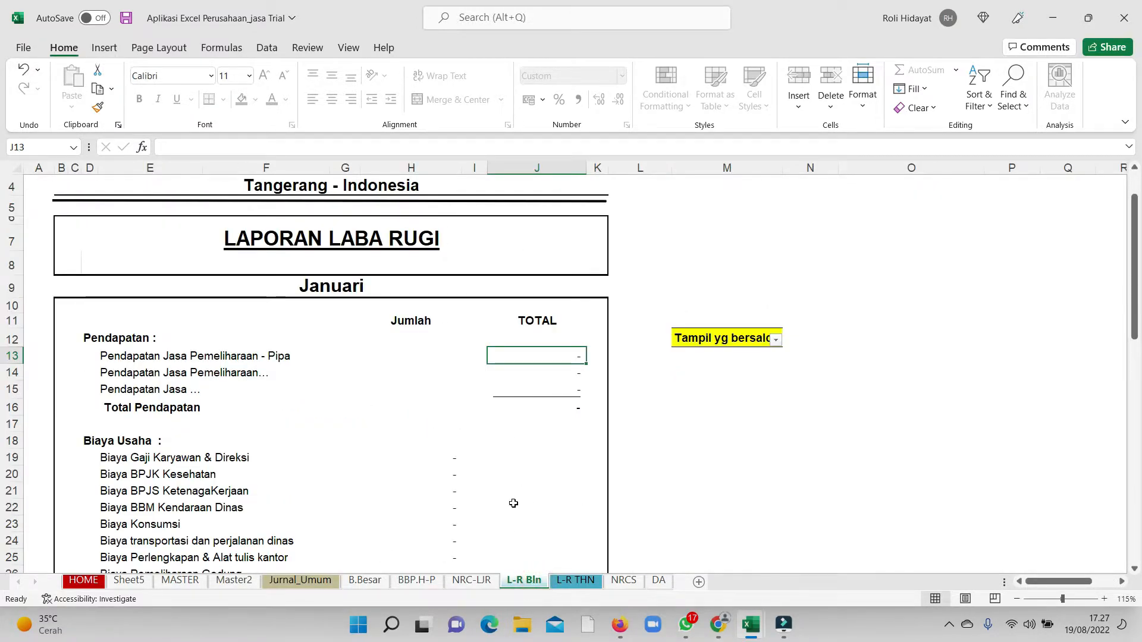
scroll(415, 387, "down", 3)
Step: Check the amounts on the NRC-LJR, BBP.H-P and B.Besar sheets in turn
left_click(471, 580)
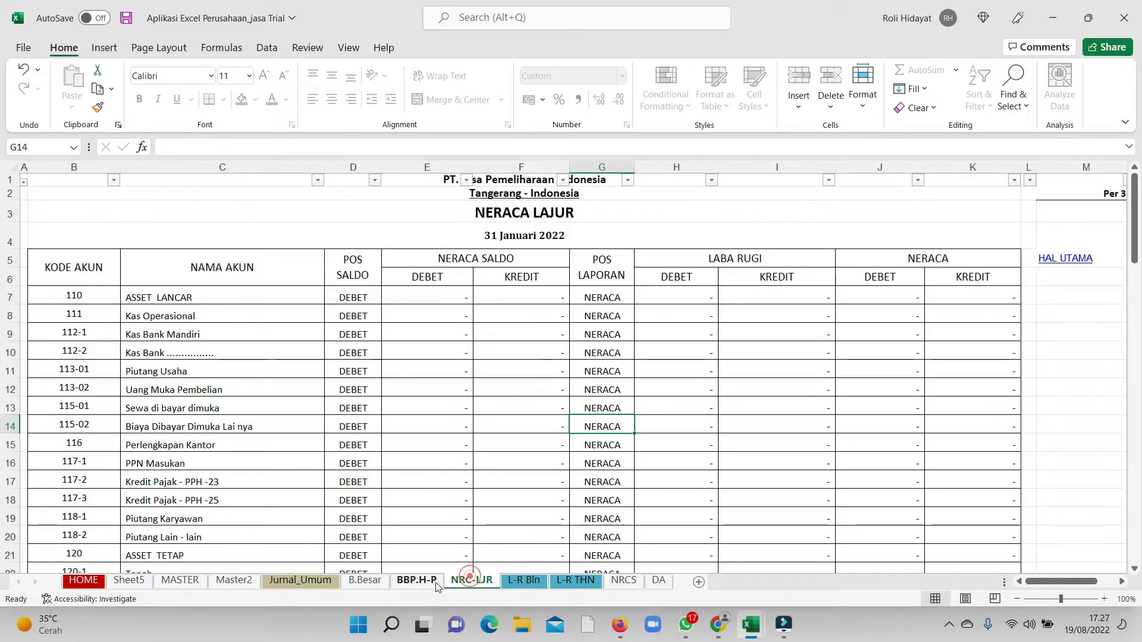
left_click(417, 581)
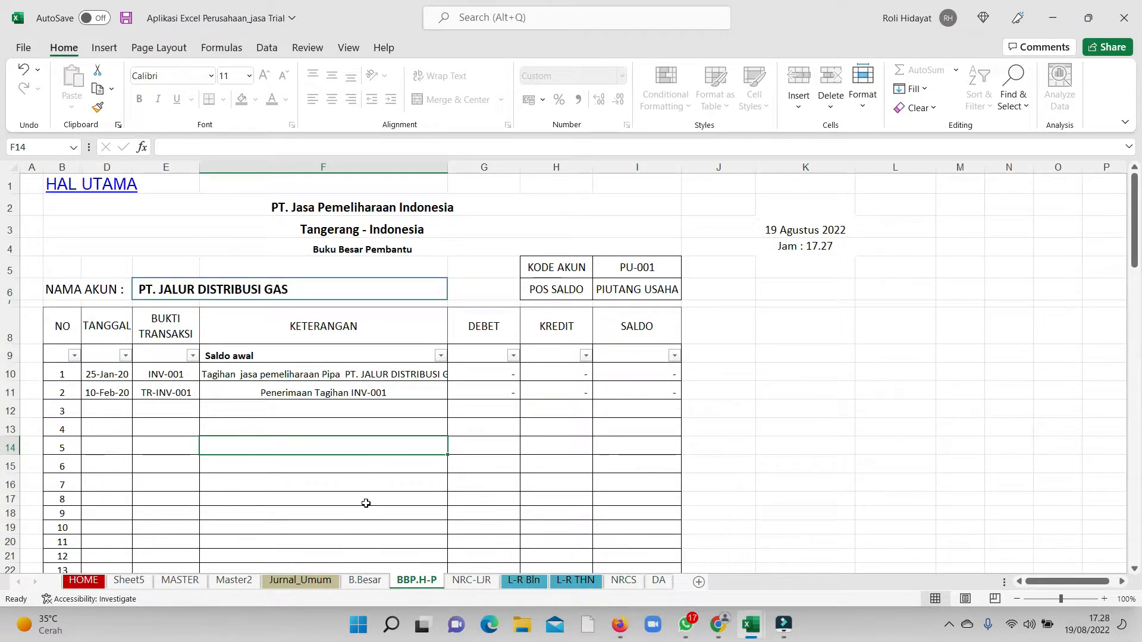
left_click(365, 581)
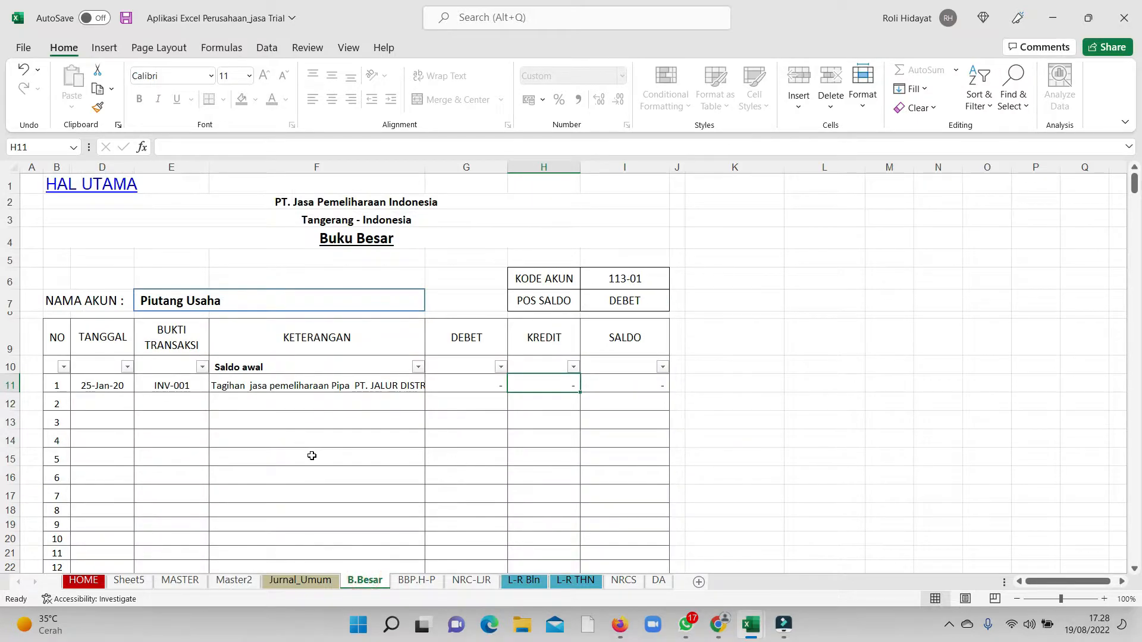
Step: On Jurnal_Umum, copy the amounts in columns U and V and paste them as values back into the debit and credit columns from S7
left_click(295, 580)
left_click_drag(1038, 339, 1118, 340)
left_click(921, 405)
left_click_drag(895, 317, 935, 326)
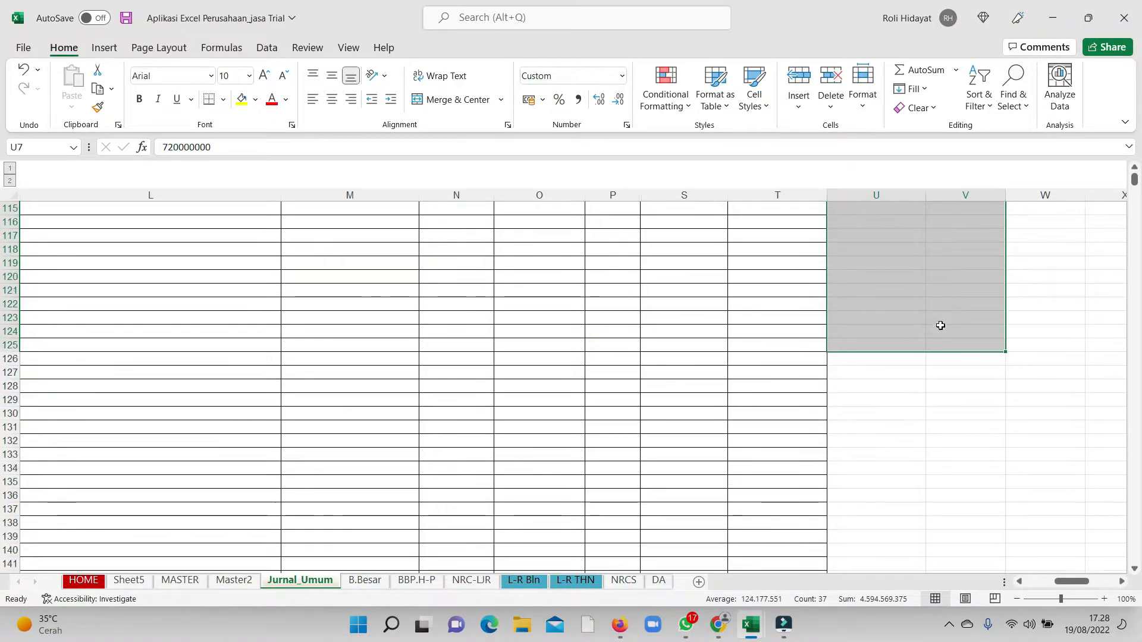
scroll(935, 326, "up", 20)
key("ctrl+c")
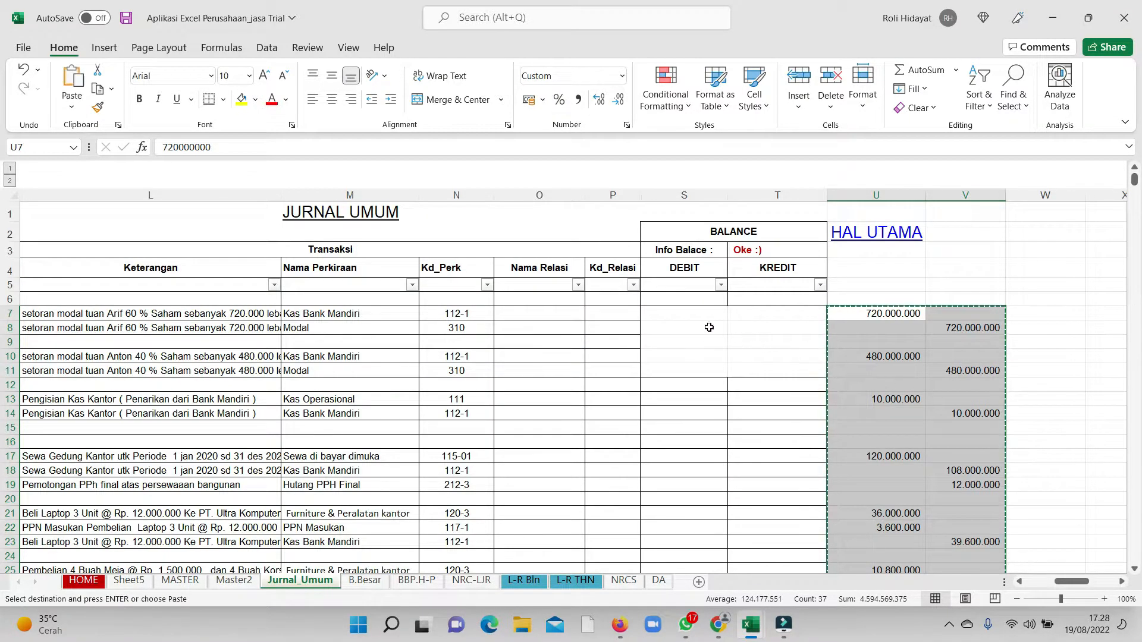
left_click(681, 313)
right_click(682, 312)
left_click(736, 255)
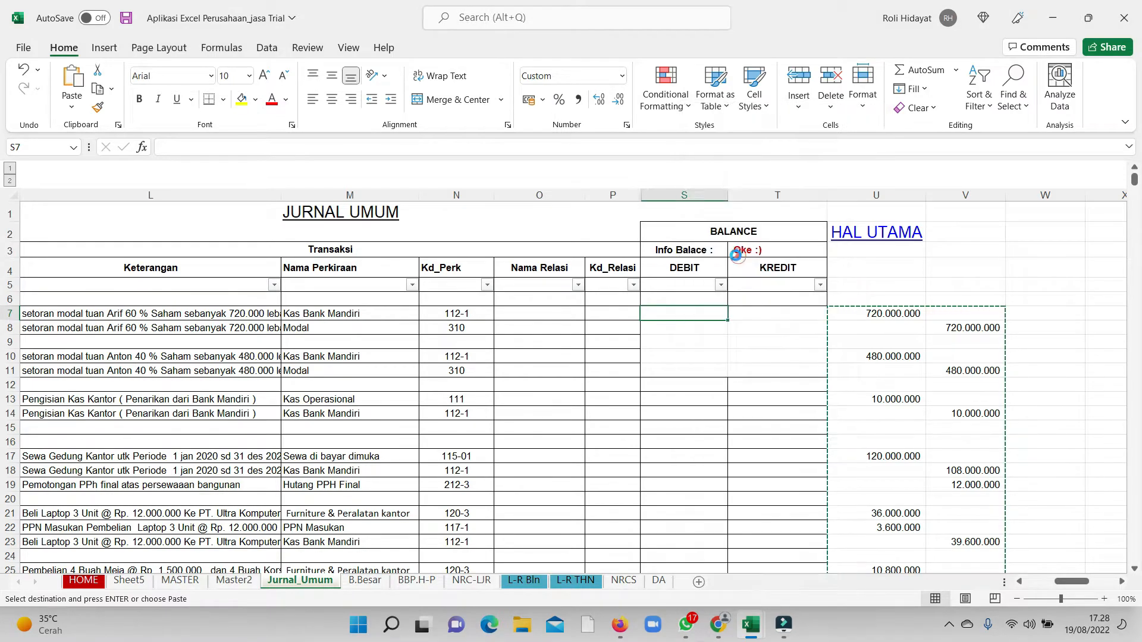
Step: Delete the temporary copy of the amounts in columns U and V from row 7 down
left_click_drag(898, 313, 894, 313)
left_click_drag(963, 640, 958, 349)
key("Delete")
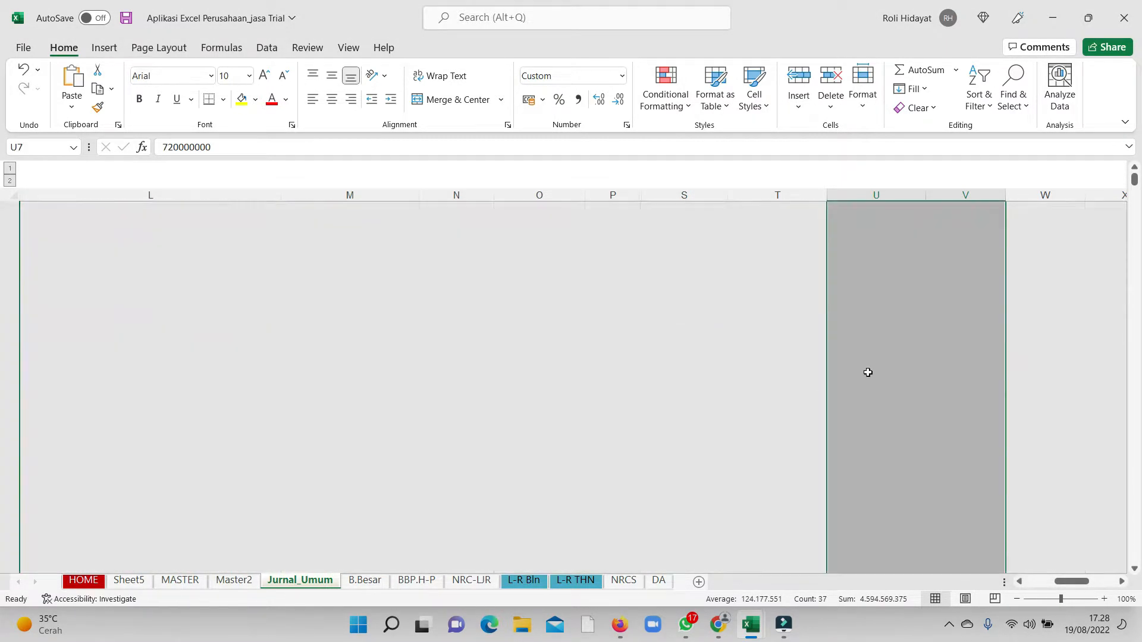
Step: Review the L-R Bln profit and loss report and filter it to show only the rows that have a balance
left_click(526, 579)
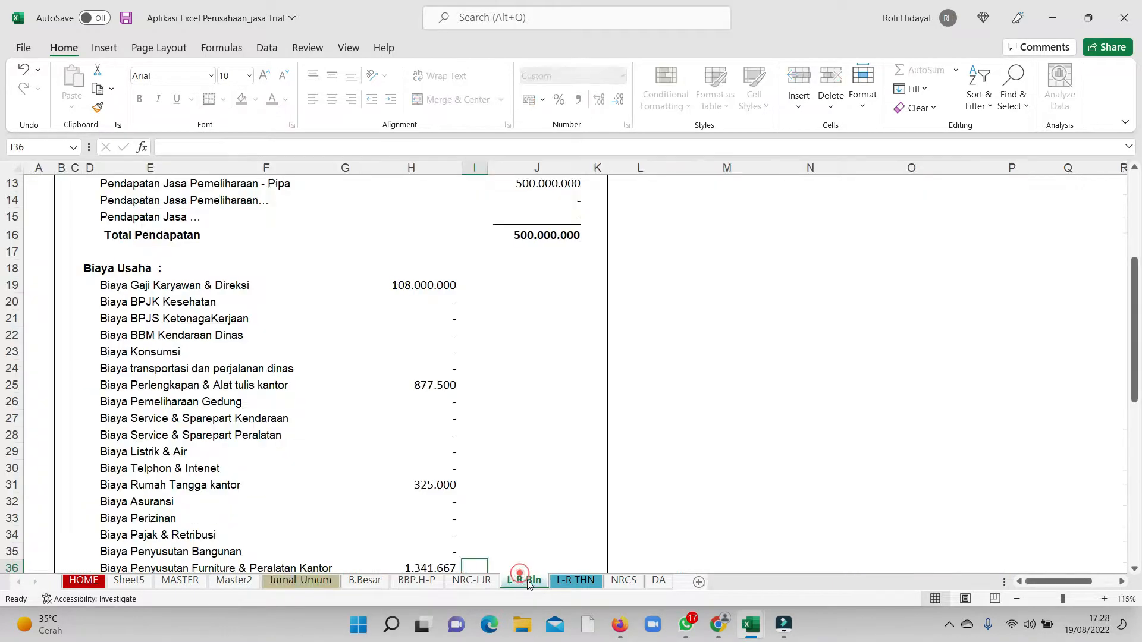
scroll(648, 348, "down", 7)
scroll(648, 347, "up", 11)
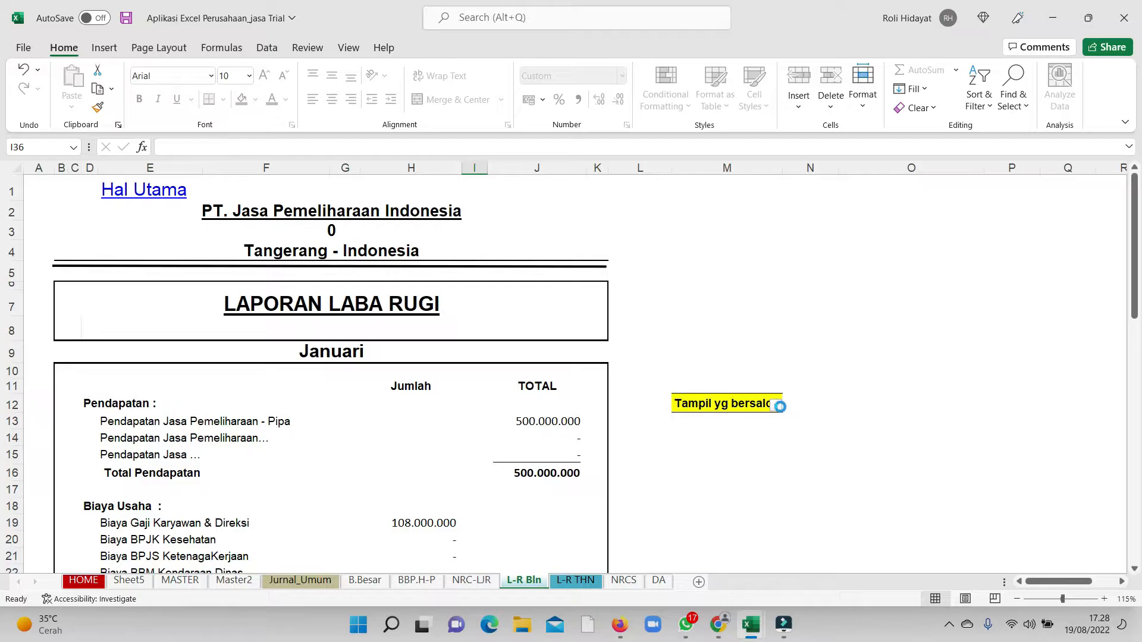
left_click(778, 406)
left_click(692, 379)
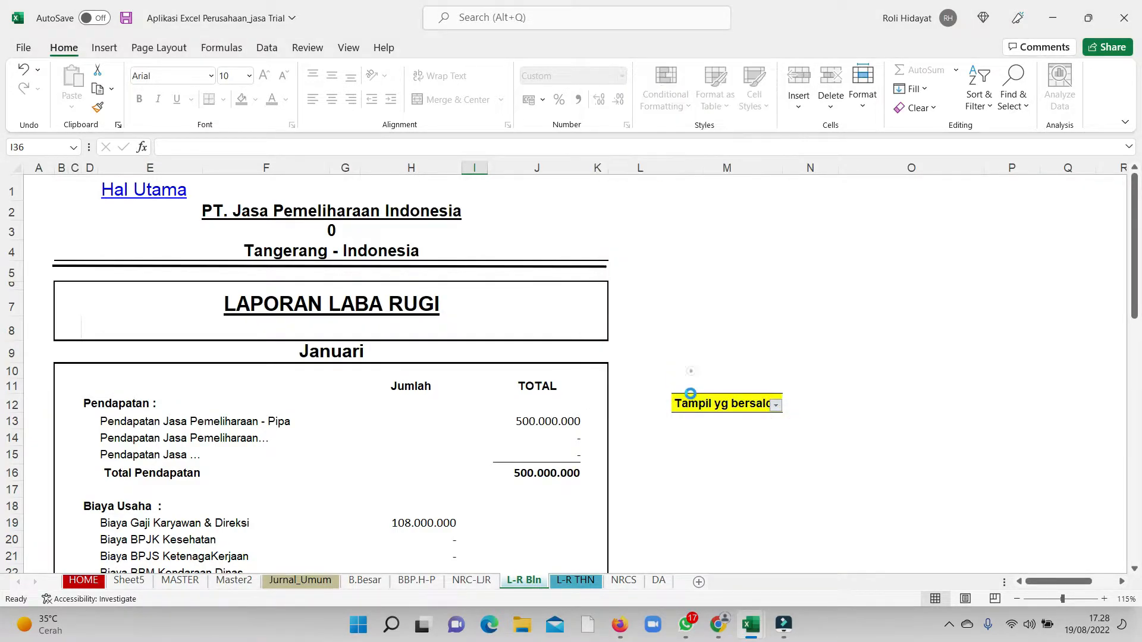
scroll(696, 362, "down", 4)
scroll(697, 361, "up", 2)
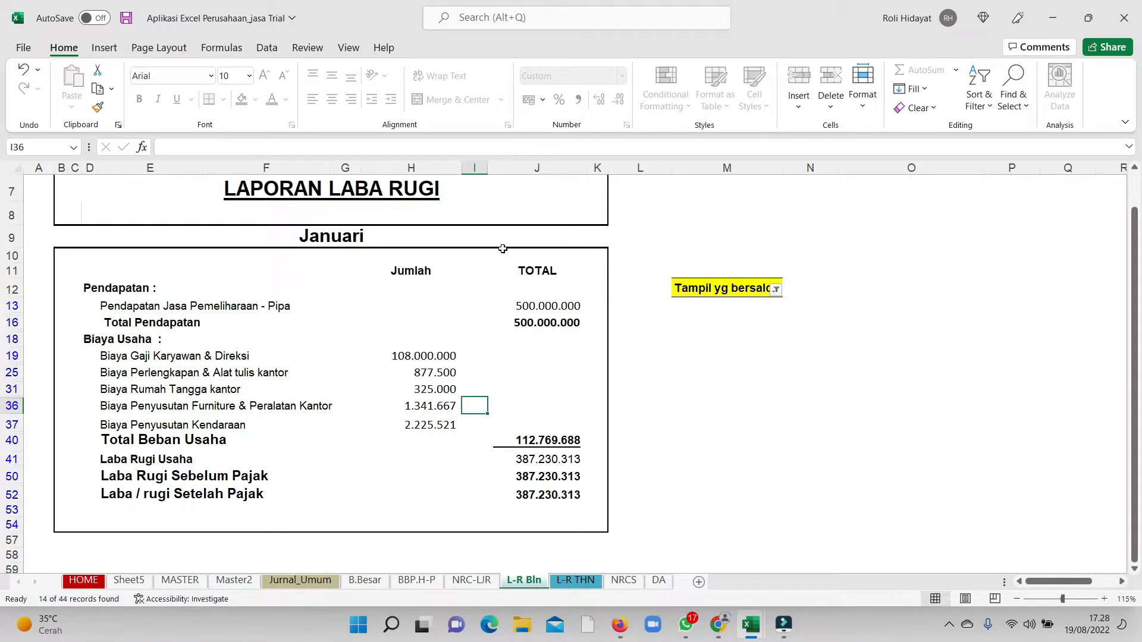
Step: Switch the profit and loss report's month to Februari and then to Mei
left_click(595, 238)
left_click(615, 240)
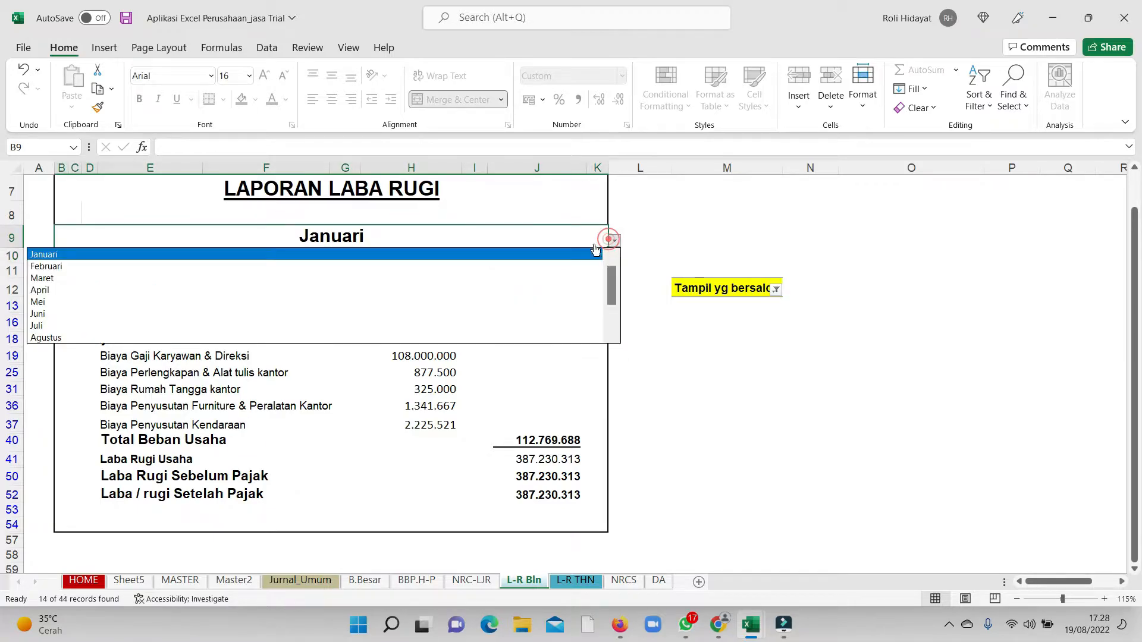
left_click(126, 268)
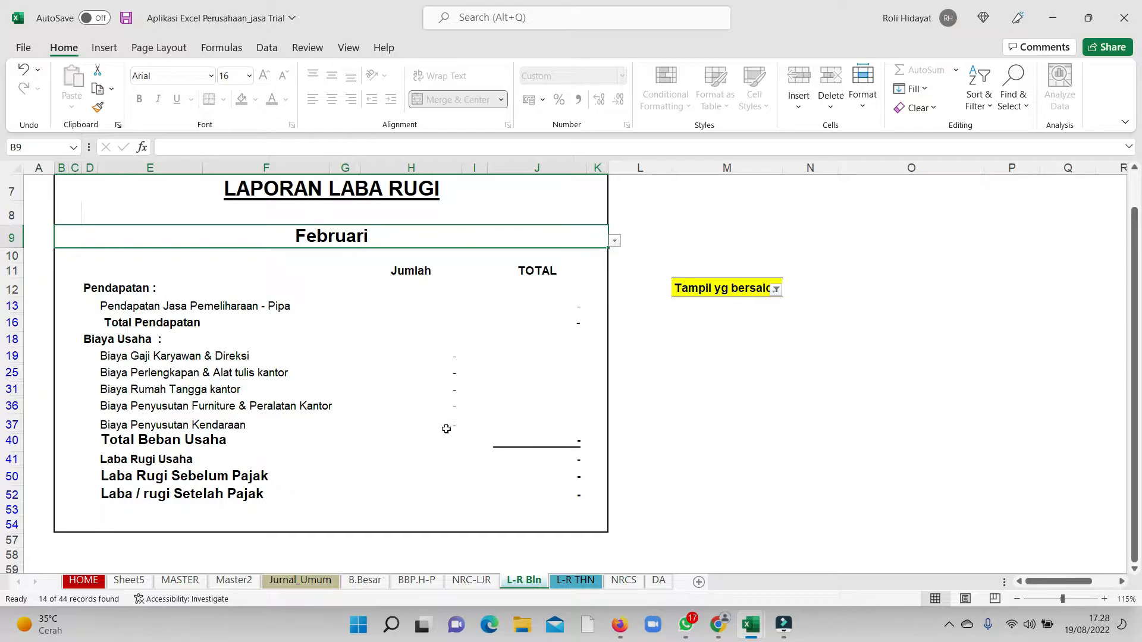
left_click(602, 237)
left_click(615, 240)
left_click(230, 291)
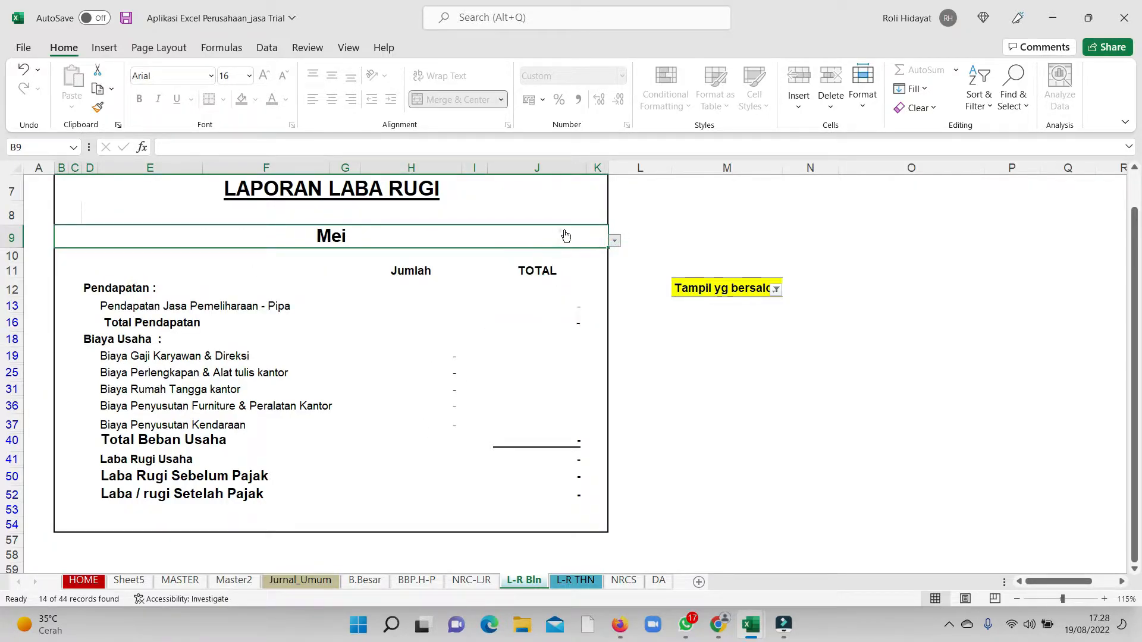
Step: Set the profit and loss report's month back to Januari
left_click(611, 238)
left_click_drag(613, 290, 612, 268)
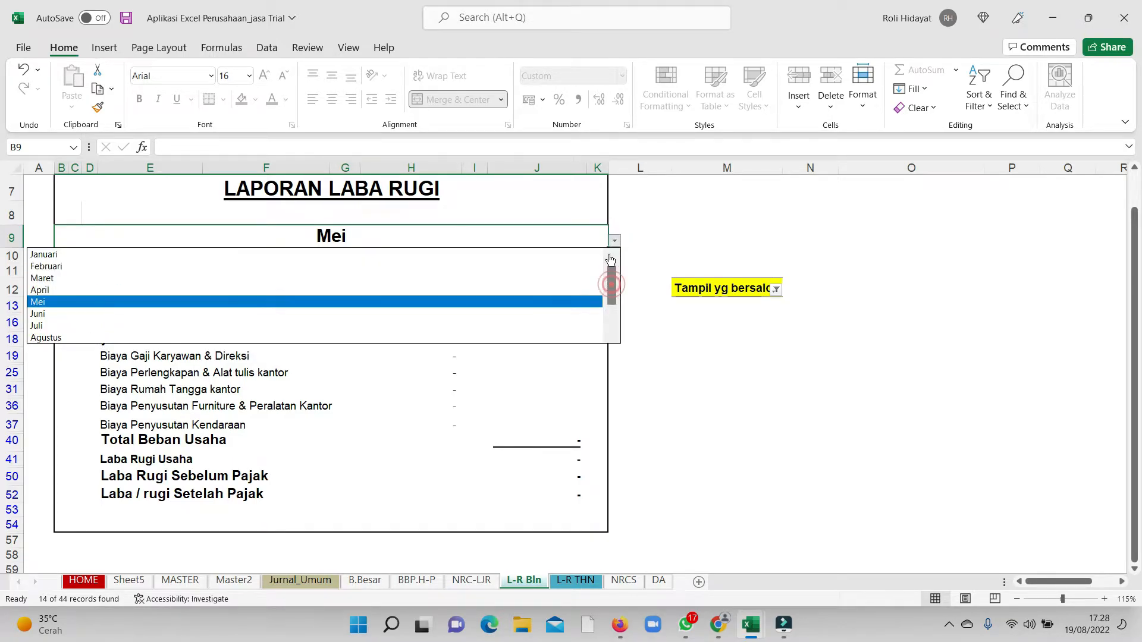
left_click(325, 246)
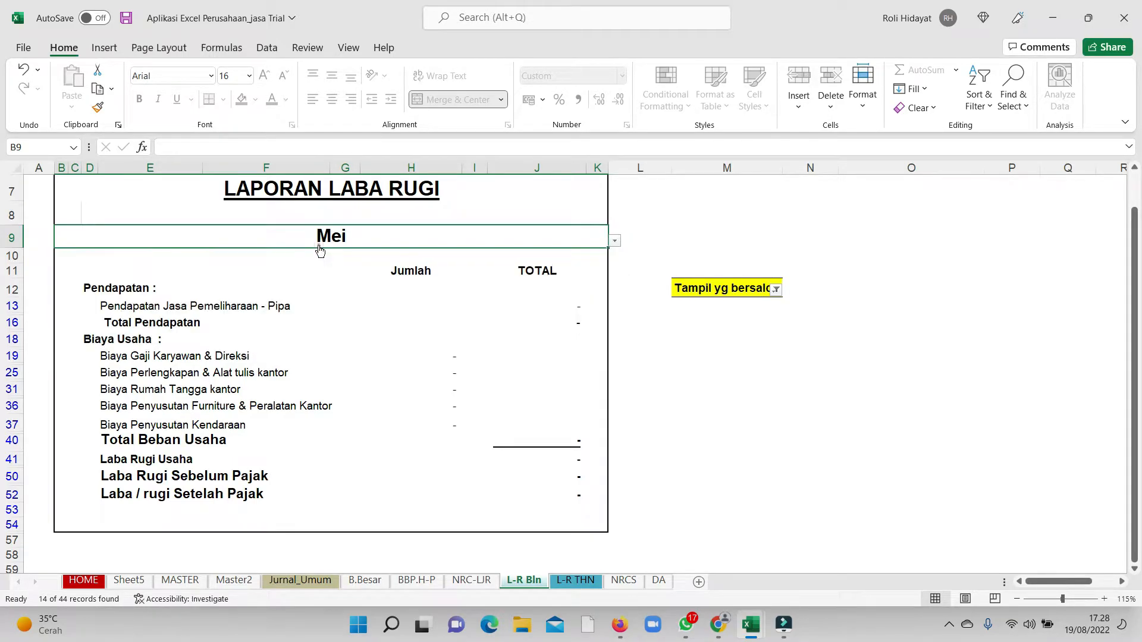
left_click(615, 239)
left_click_drag(613, 306, 612, 279)
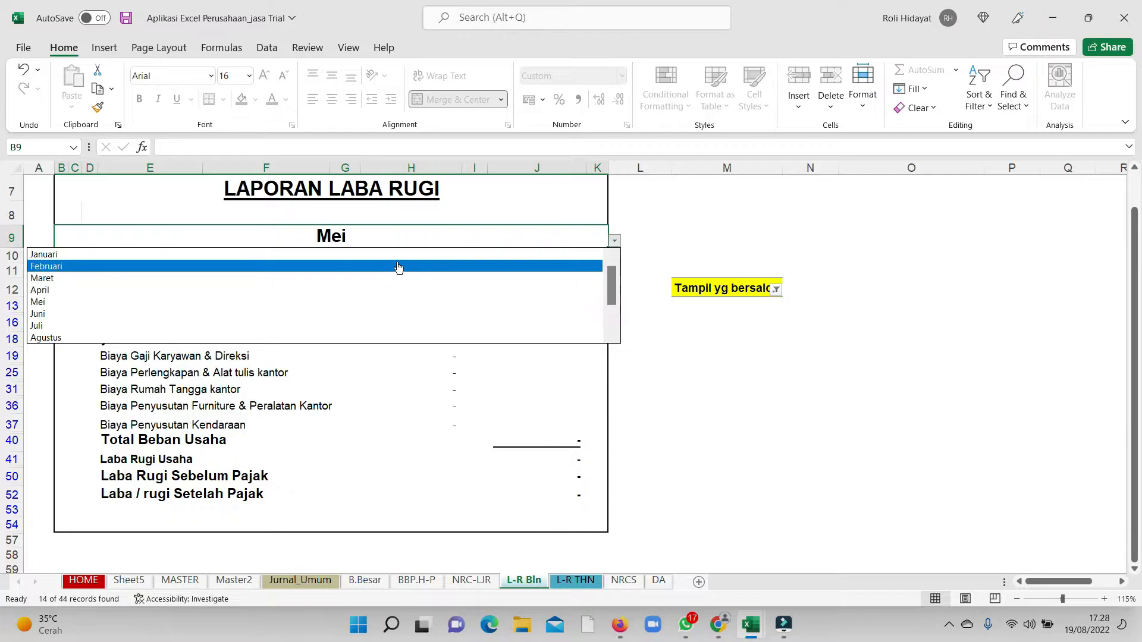
left_click(398, 255)
left_click(801, 430)
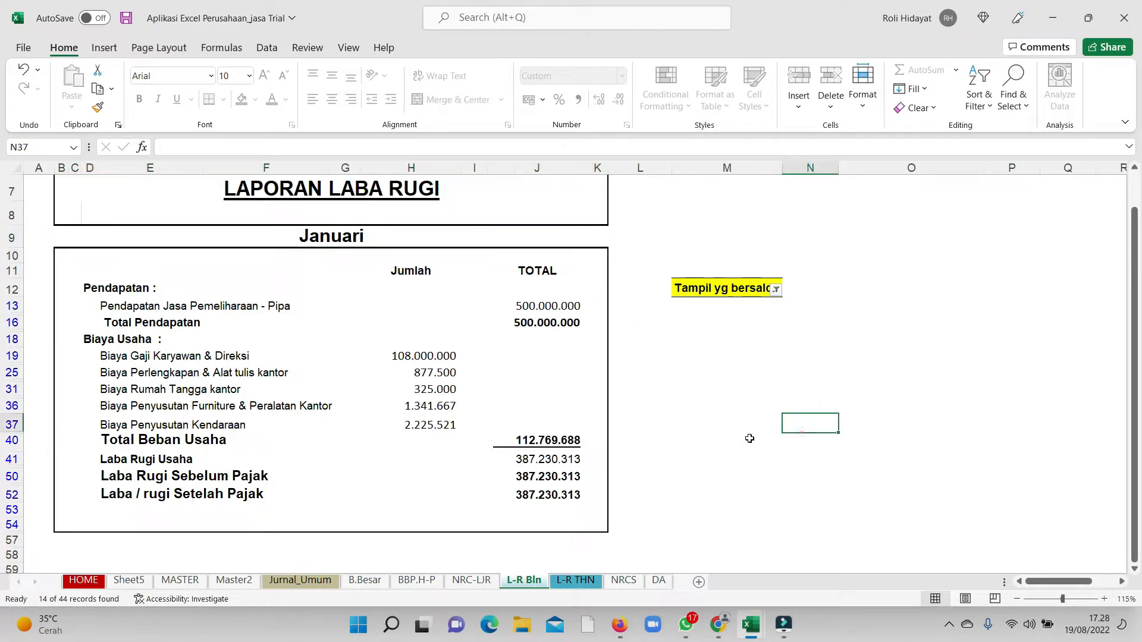
Step: Open the BBP.H-P subsidiary ledger for PT. JALUR DISTRIBUSI GAS and review the description of the INV-001 bill
left_click(325, 585)
mouse_move(405, 415)
left_mouse_down()
mouse_move(5, 416)
mouse_move(405, 415)
left_mouse_up()
left_click(416, 581)
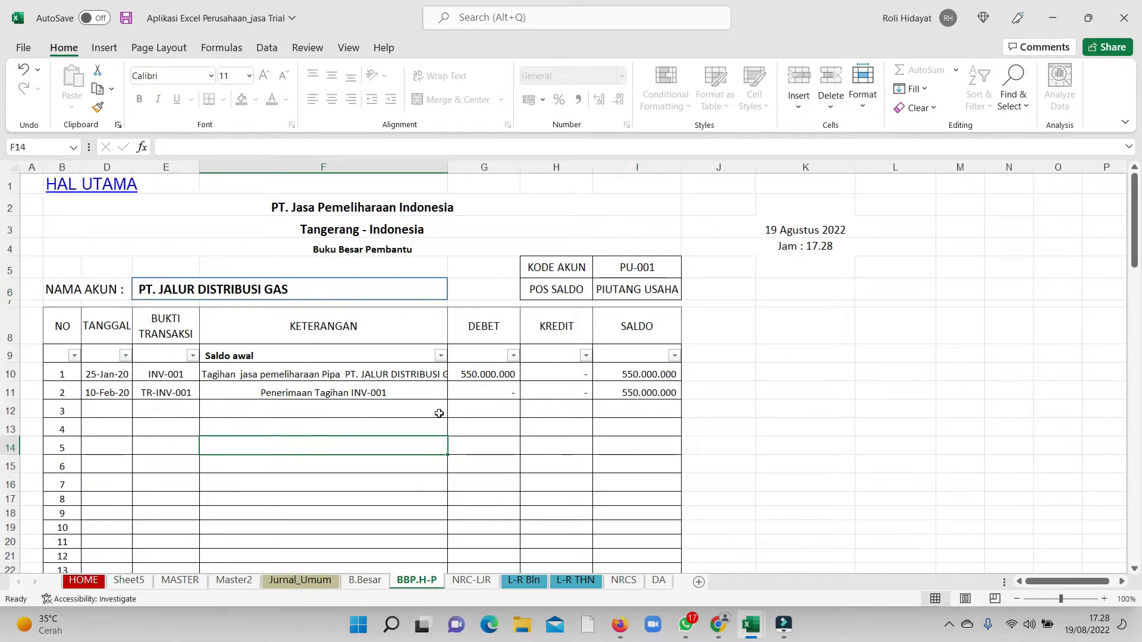
left_click(514, 410)
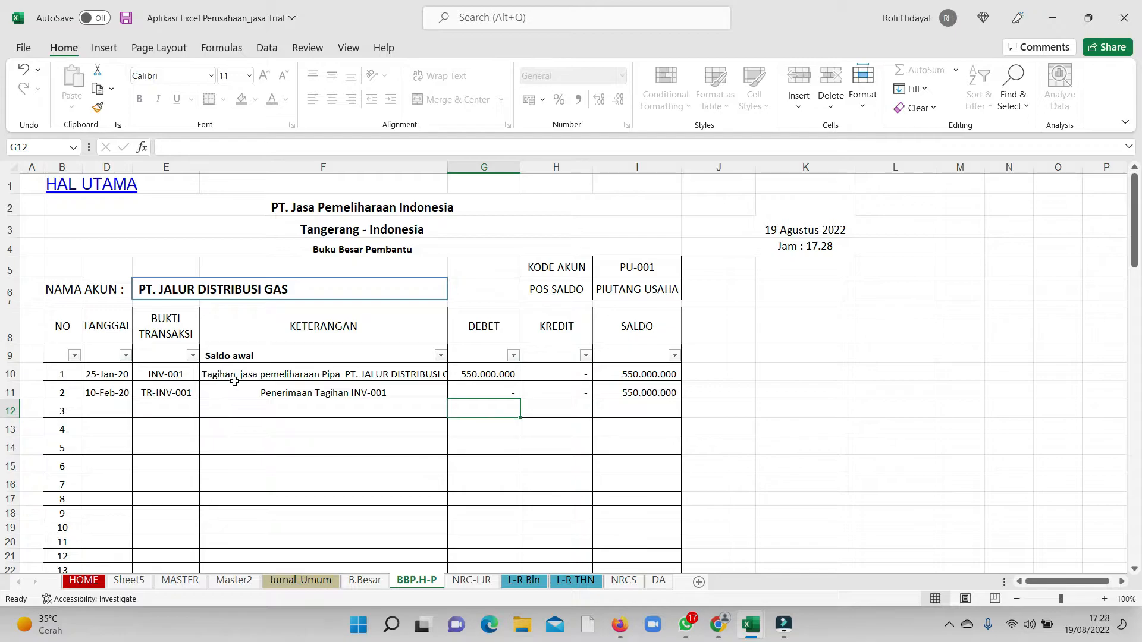
left_click(337, 376)
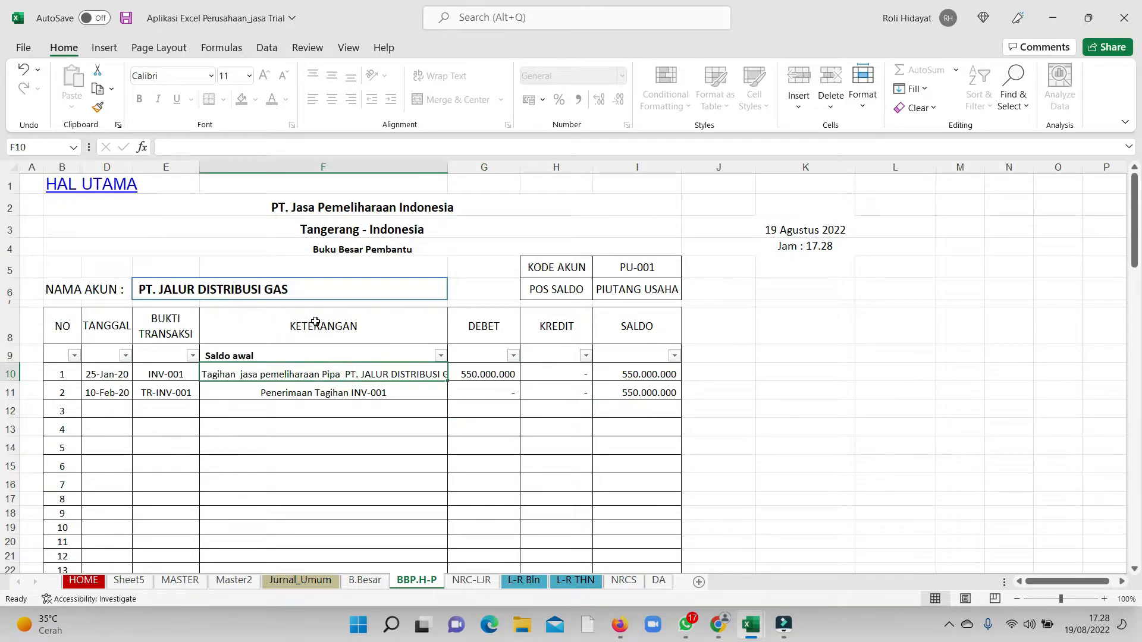
Step: Review the subsidiary ledger's debit and credit cells in rows 10 to 13 and the receipt line TR-INV-001
left_click(521, 416)
left_click(513, 367)
left_click(584, 426)
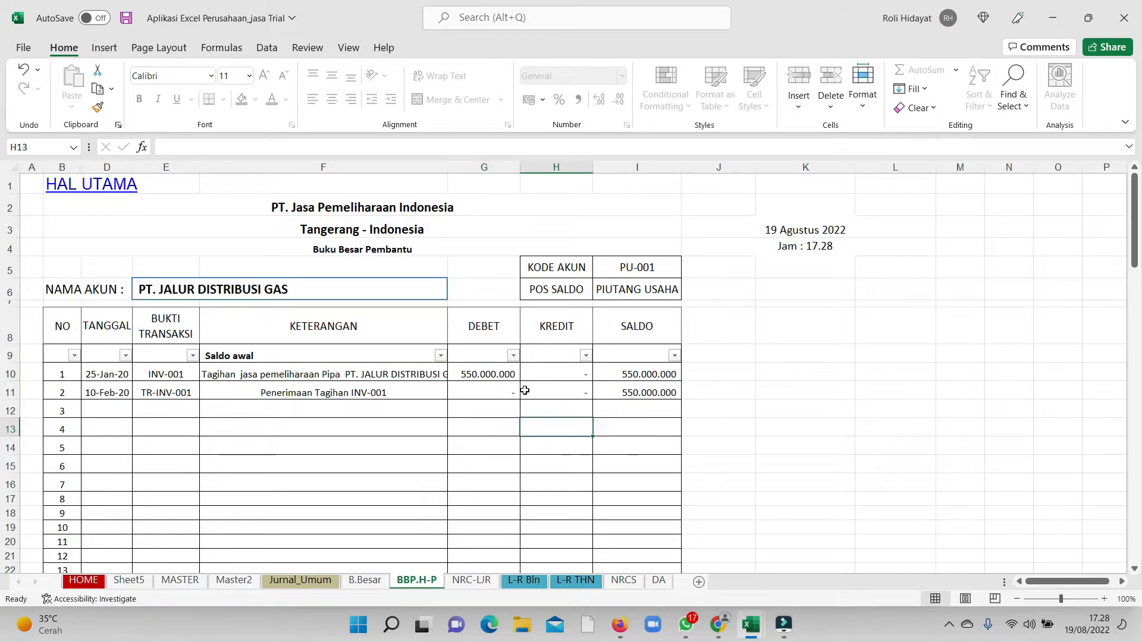
left_click(584, 426, "shift")
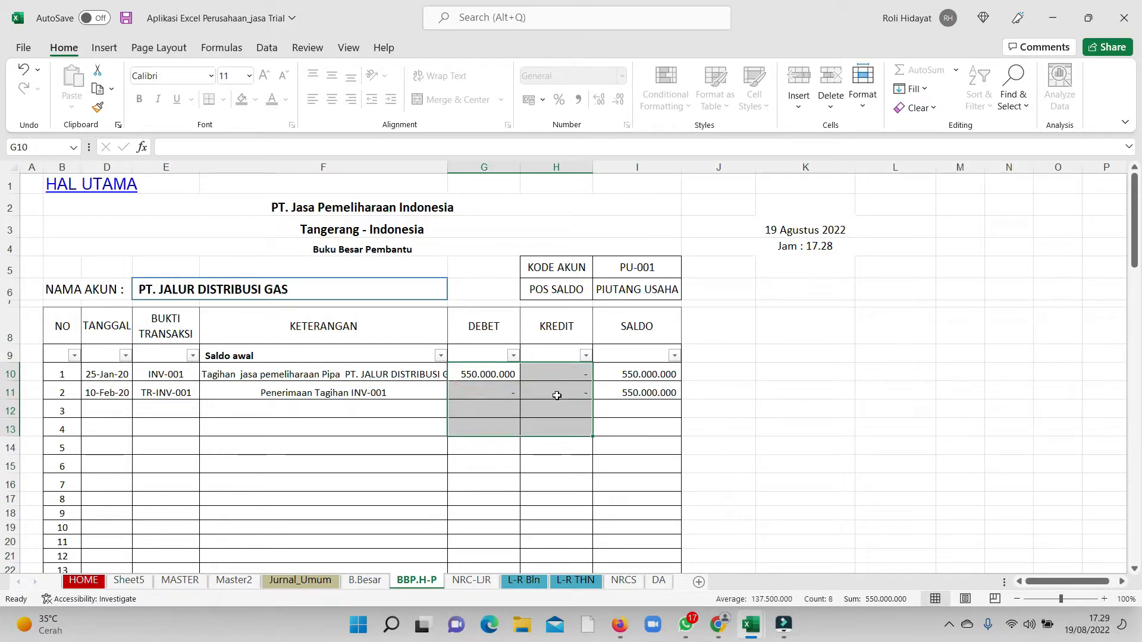
left_click(785, 413)
left_click(78, 396)
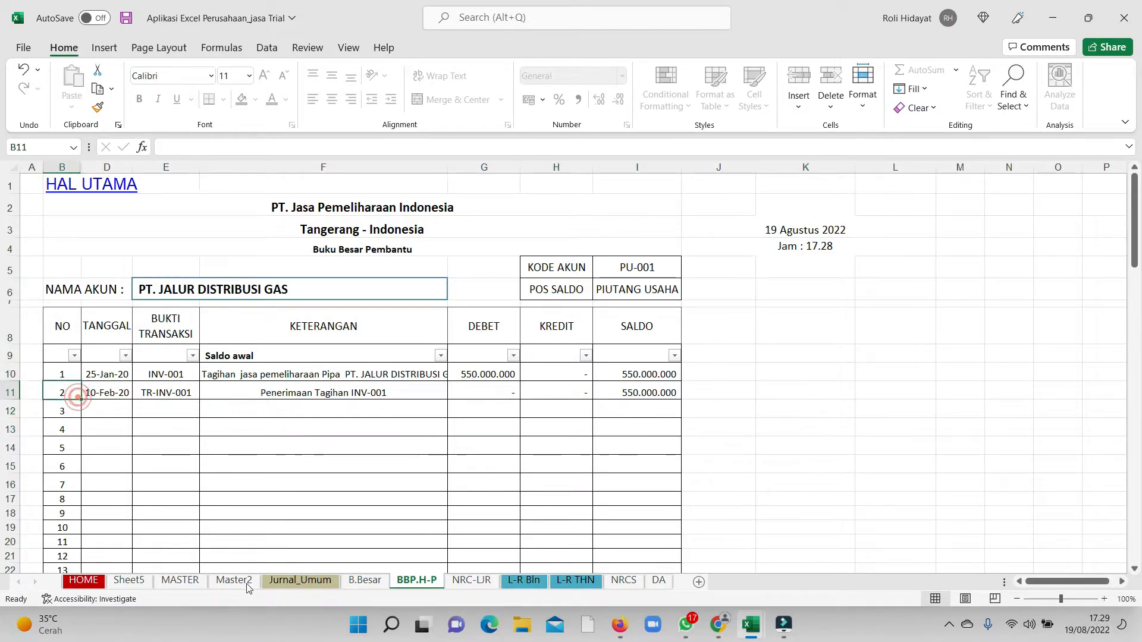
Step: Go to the Jurnal_Umum sheet and select the date of the 10-Feb-20 receipt entry for INV-001 in row 62
left_click(300, 581)
scroll(508, 423, "down", 6)
scroll(508, 423, "down", 13)
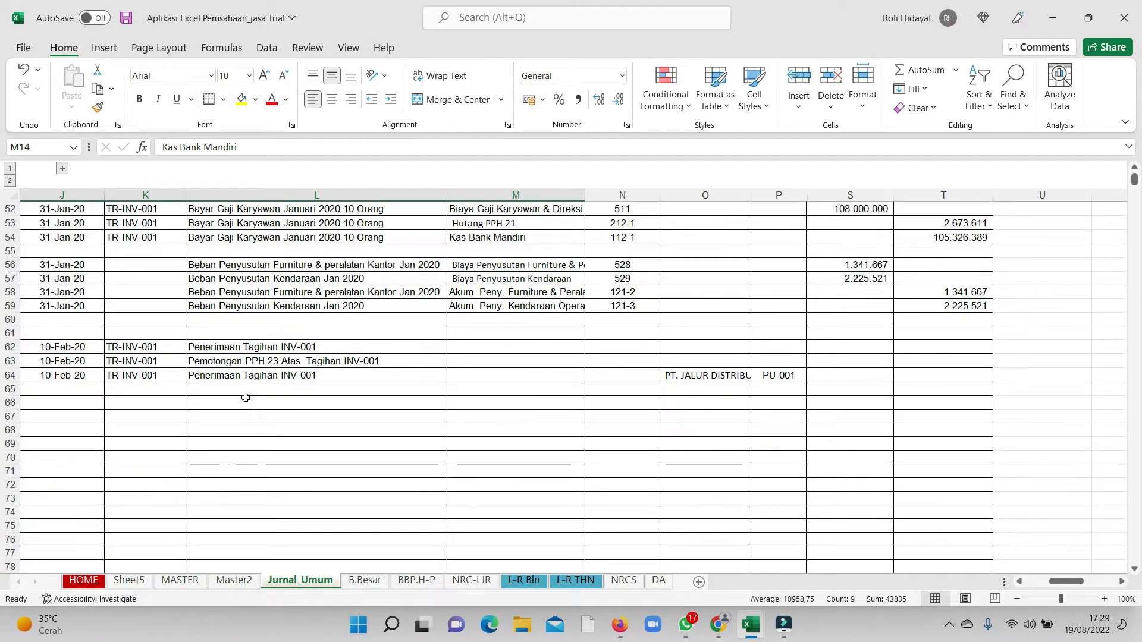
left_click(64, 346)
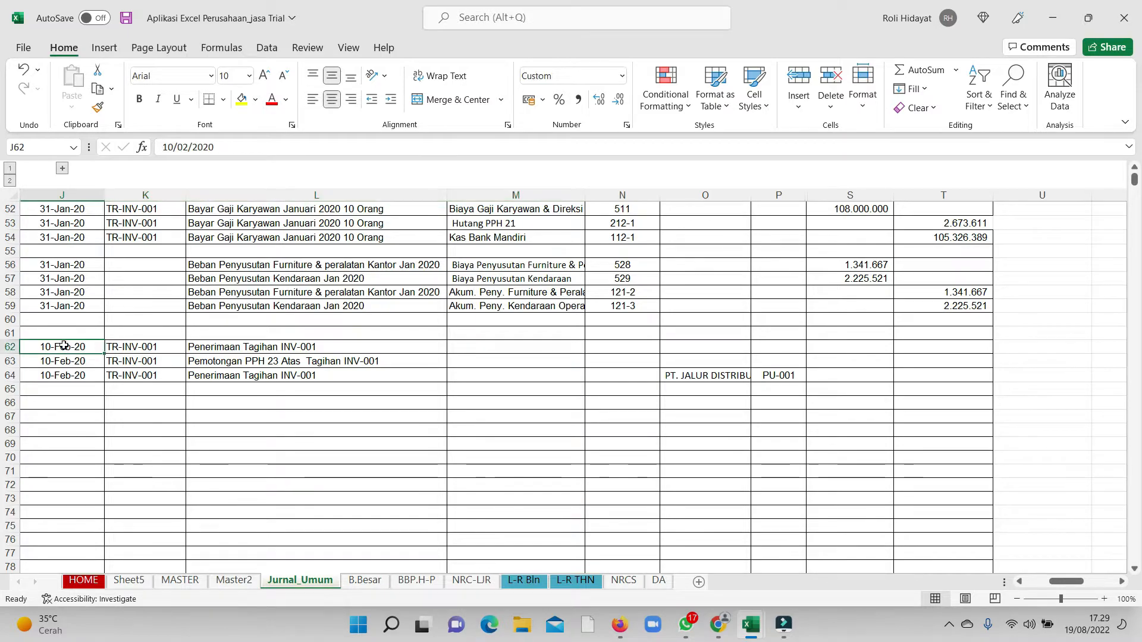
Step: Change the date of the INV-001 receipt entry in J62 to 05/02/2020
left_click(173, 147)
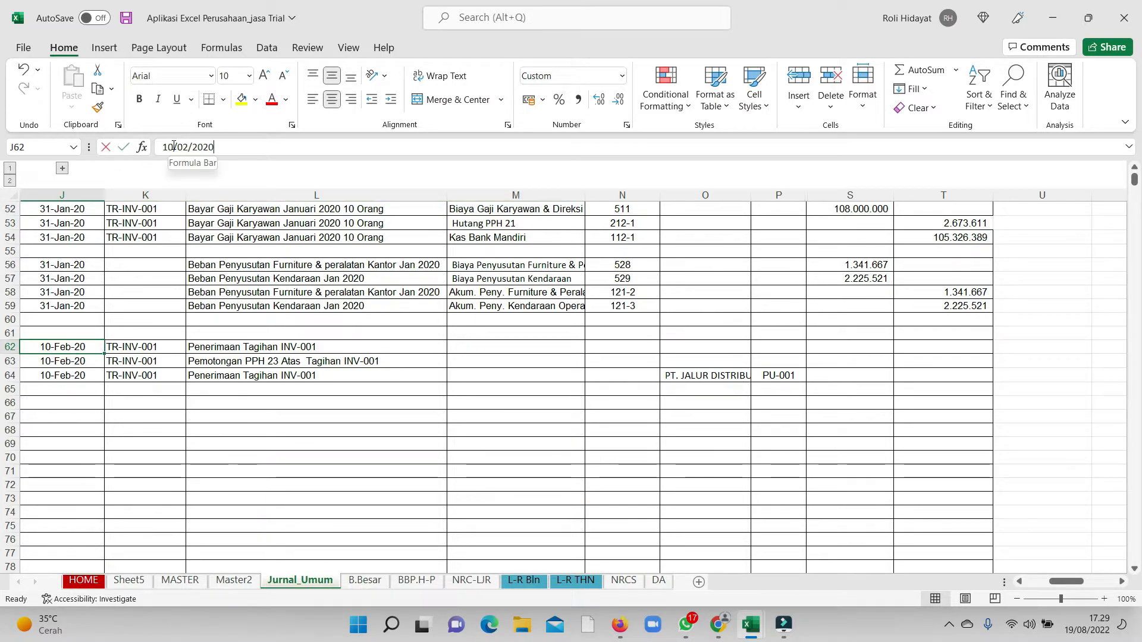
key("BackSpace")
key("BackSpace")
type("05")
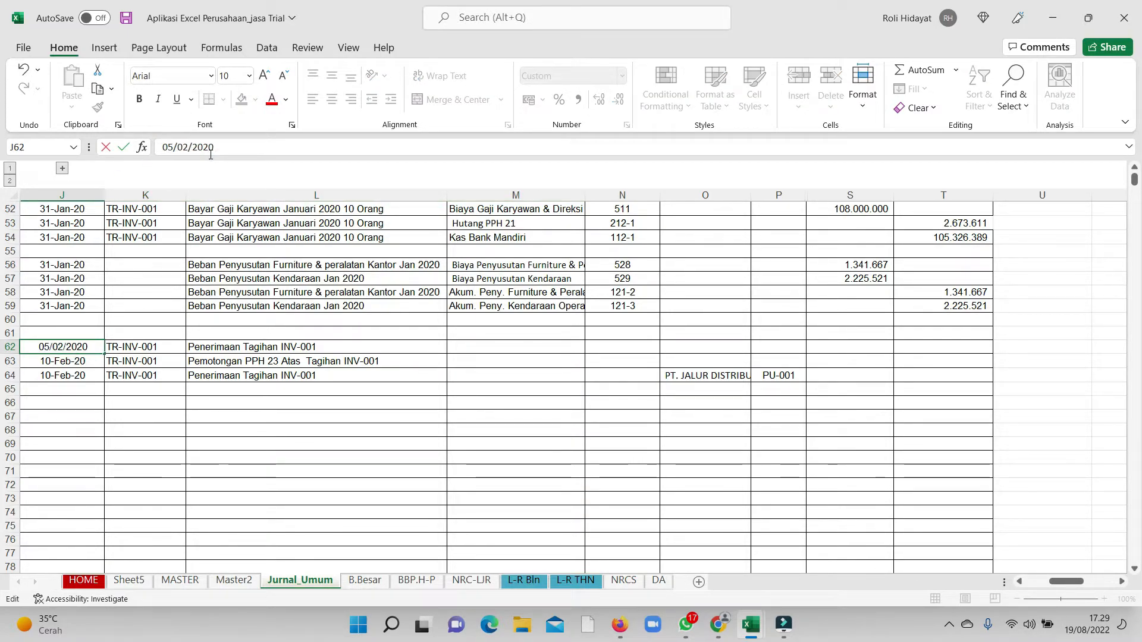
left_click(83, 346)
Step: Copy the date in J62 to the two other INV-001 receipt lines in J63:J64
left_click(83, 347)
key("ctrl+c")
left_click_drag(84, 361, 83, 375)
key("ctrl+v")
left_click(390, 390)
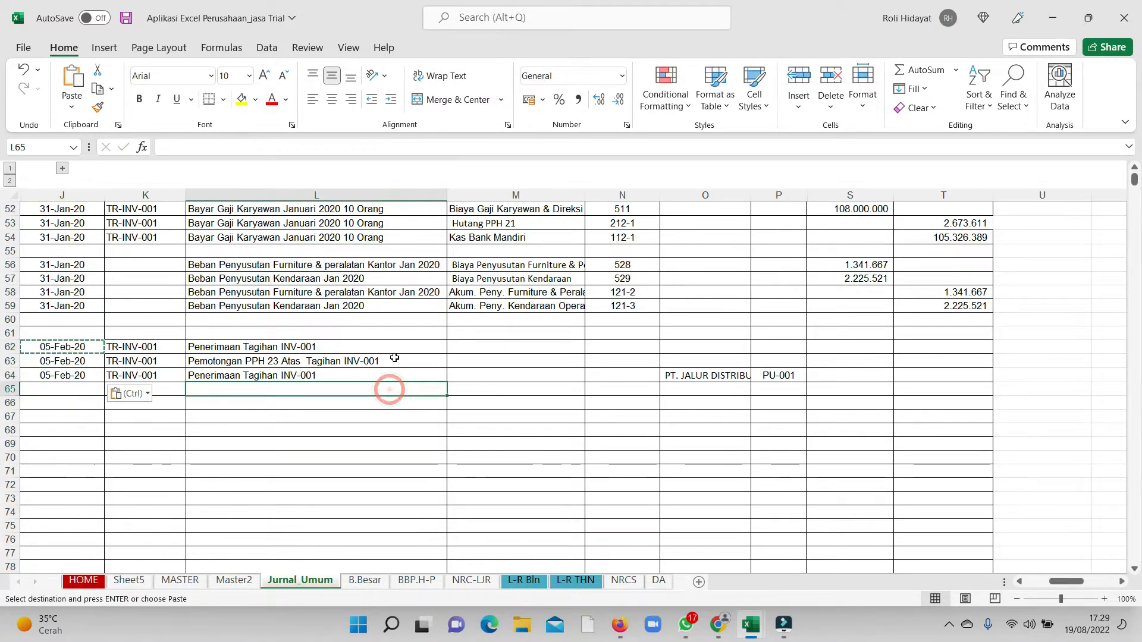
Step: Assign the Kas Bank Mandiri account to the Penerimaan Tagihan INV-001 line in M62
scroll(394, 357, "up", 2)
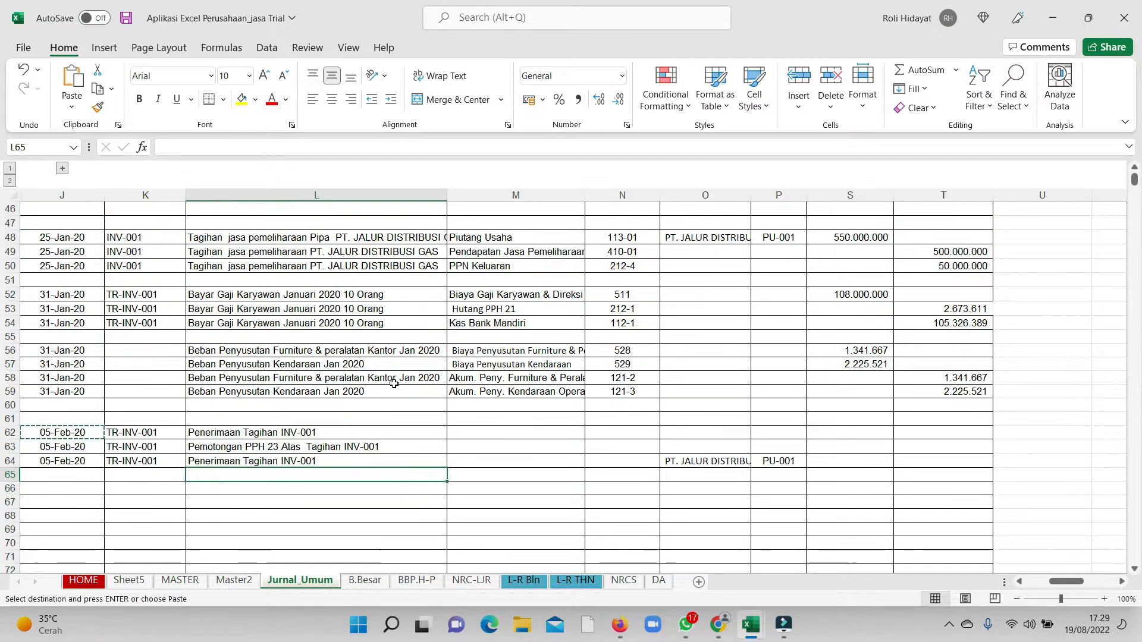
left_click(306, 430)
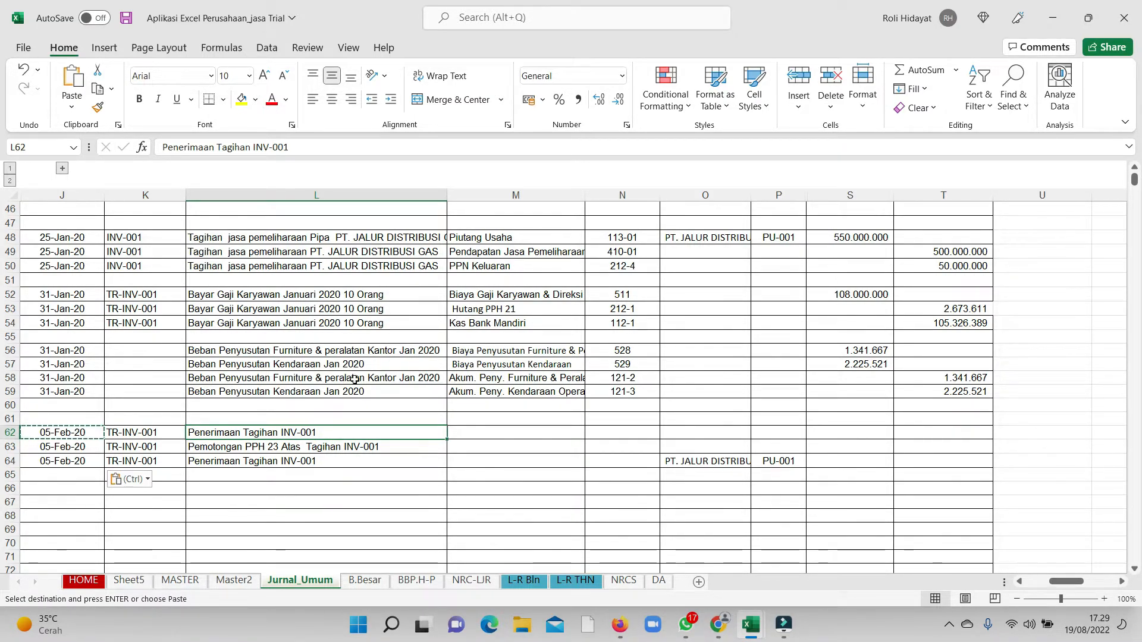
left_click(508, 432)
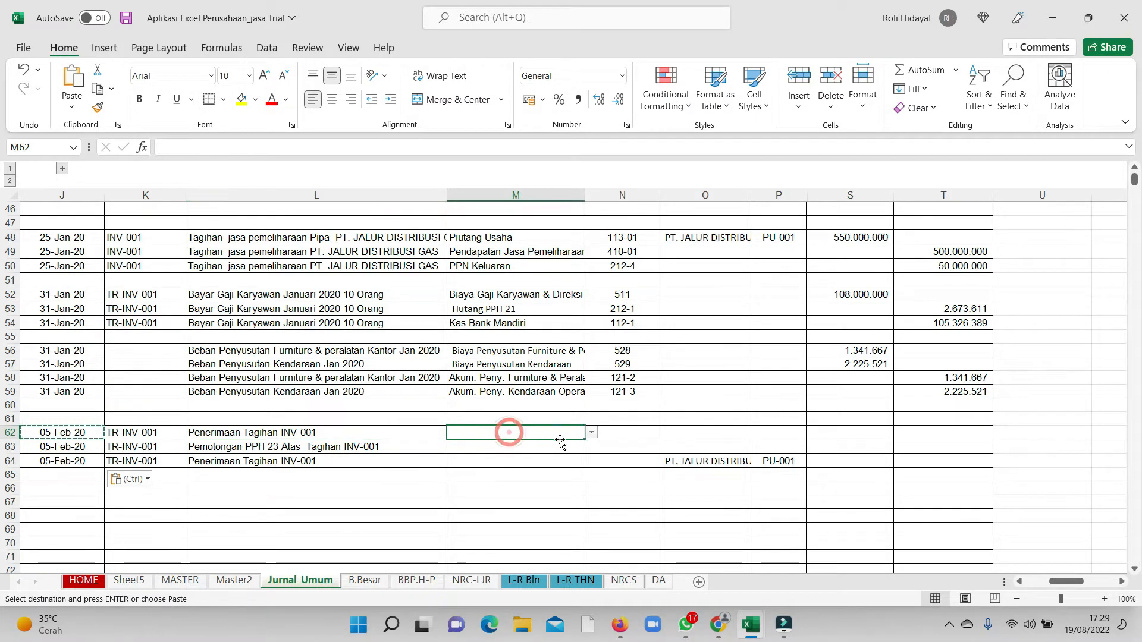
left_click(592, 432)
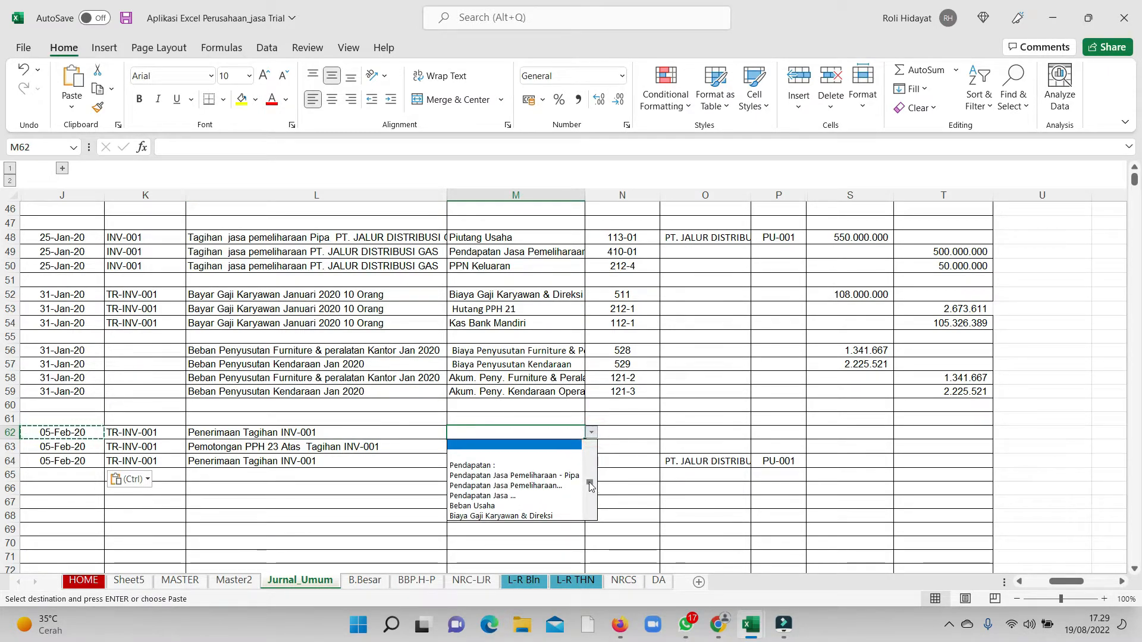
left_click_drag(590, 485, 589, 459)
left_click(499, 464)
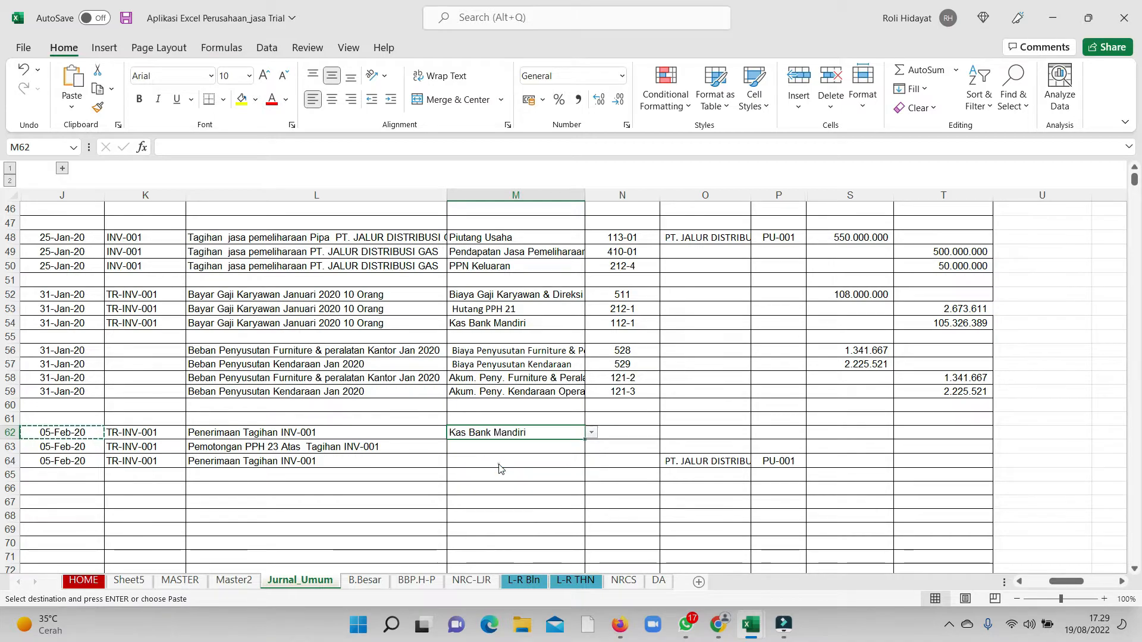
left_click(615, 475)
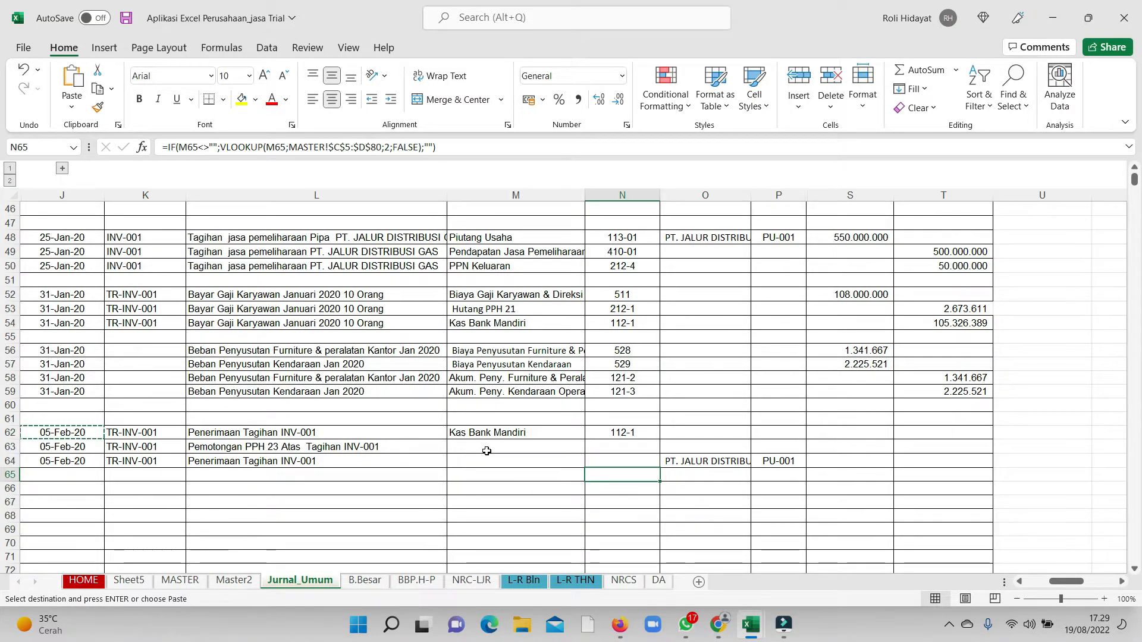
Step: Assign the Kredit Pajak - PPH -23 account to the Pemotongan PPH 23 line in M63
left_click(532, 446)
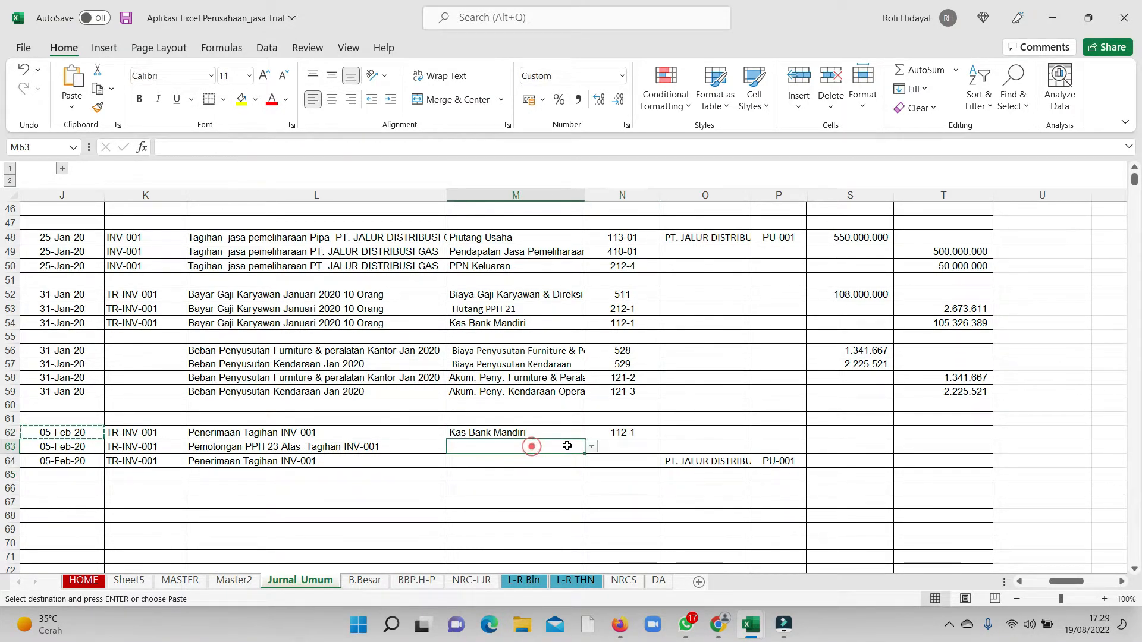
left_click(591, 446)
left_click_drag(591, 499, 589, 462)
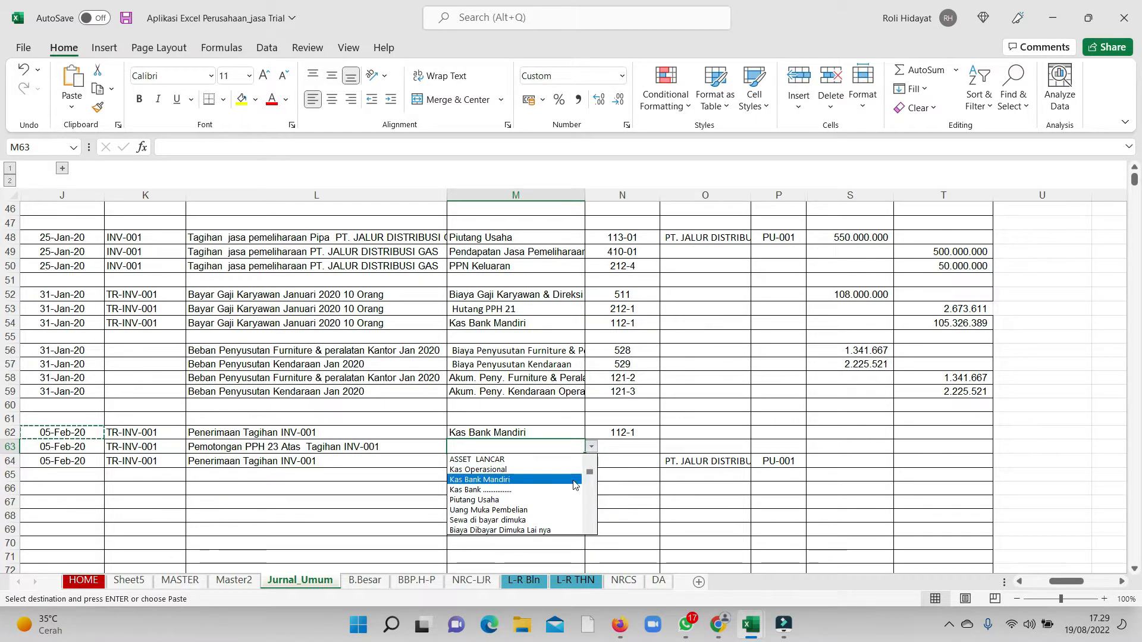
left_click(595, 510)
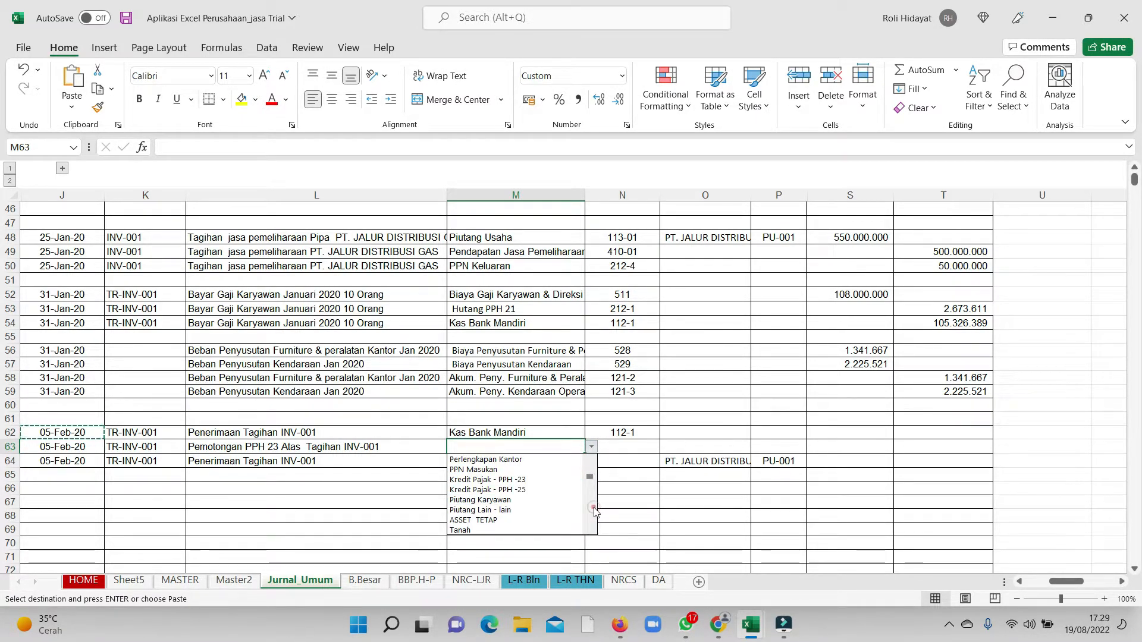
left_click(516, 479)
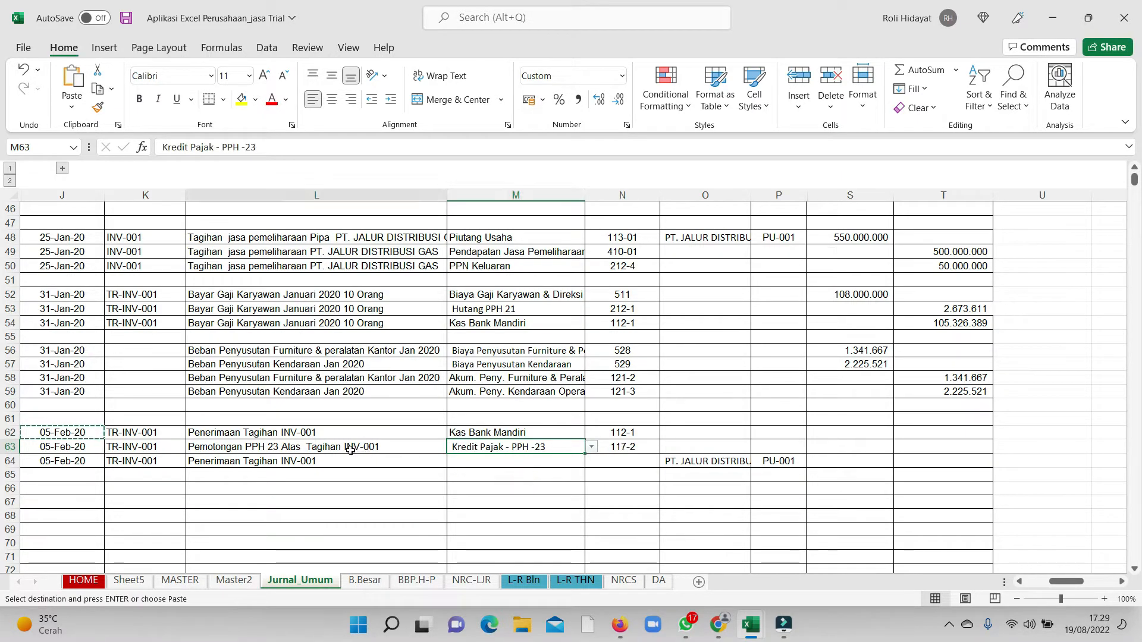
Step: Assign the Piutang Usaha account to the PT. JALUR DISTRIBUSI GAS receipt line in M64
left_click(517, 463)
left_click(592, 463)
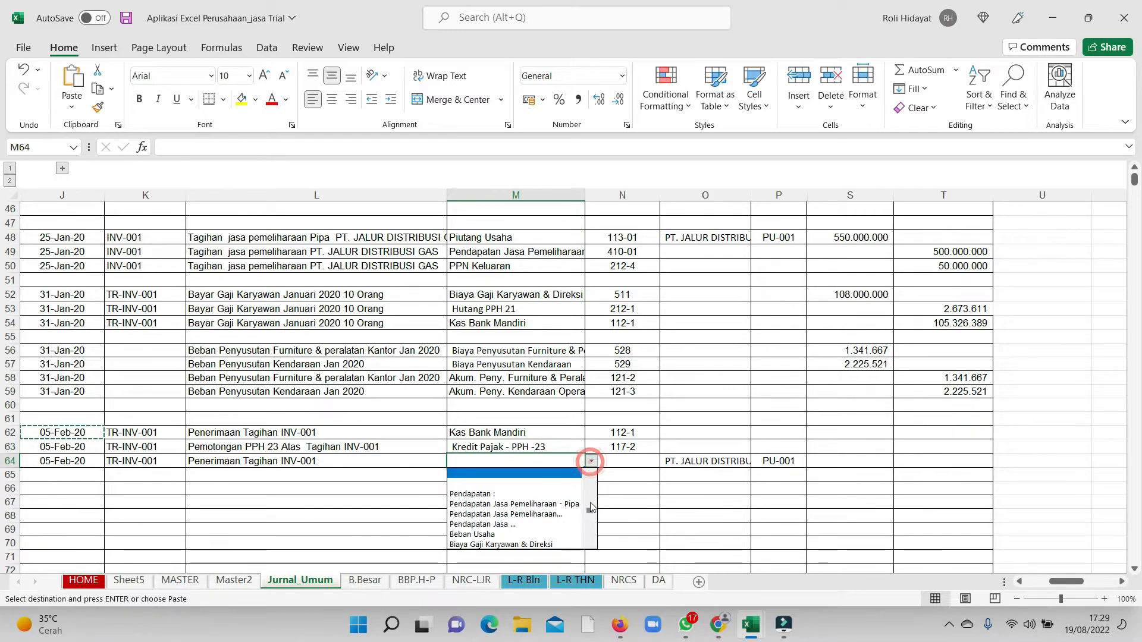
left_click_drag(588, 510, 577, 479)
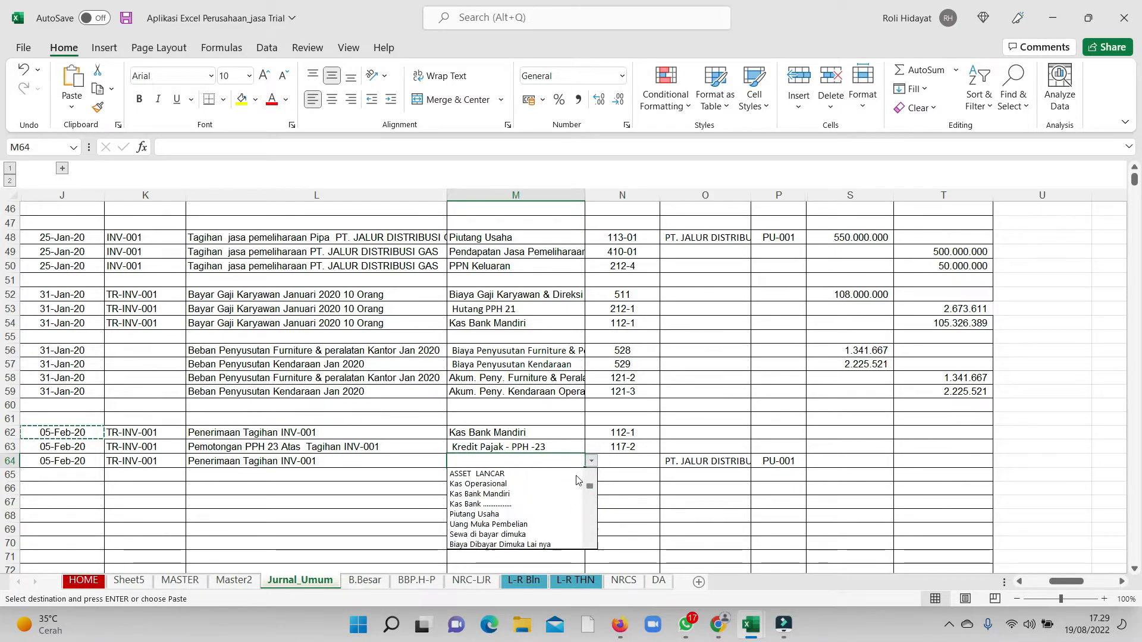
left_click(475, 514)
left_click(704, 488)
Step: Enter the receivable's credit amount in T64 as =S48, linking it to the original INV-001 debit
left_click(933, 465)
type("=")
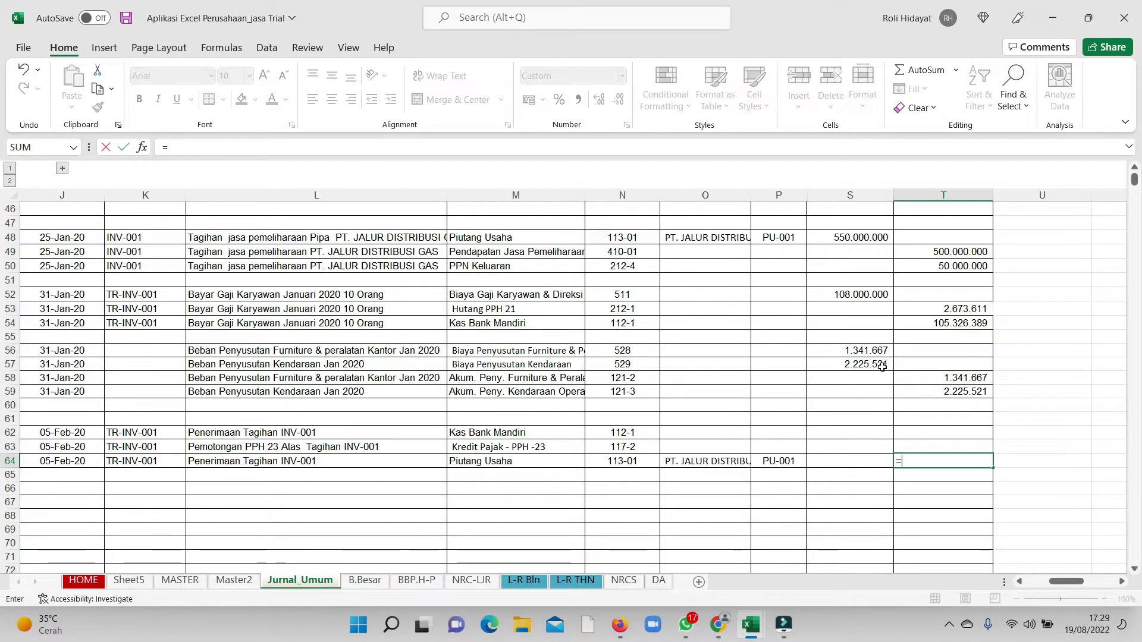
scroll(854, 280, "up", 1)
left_click(854, 275)
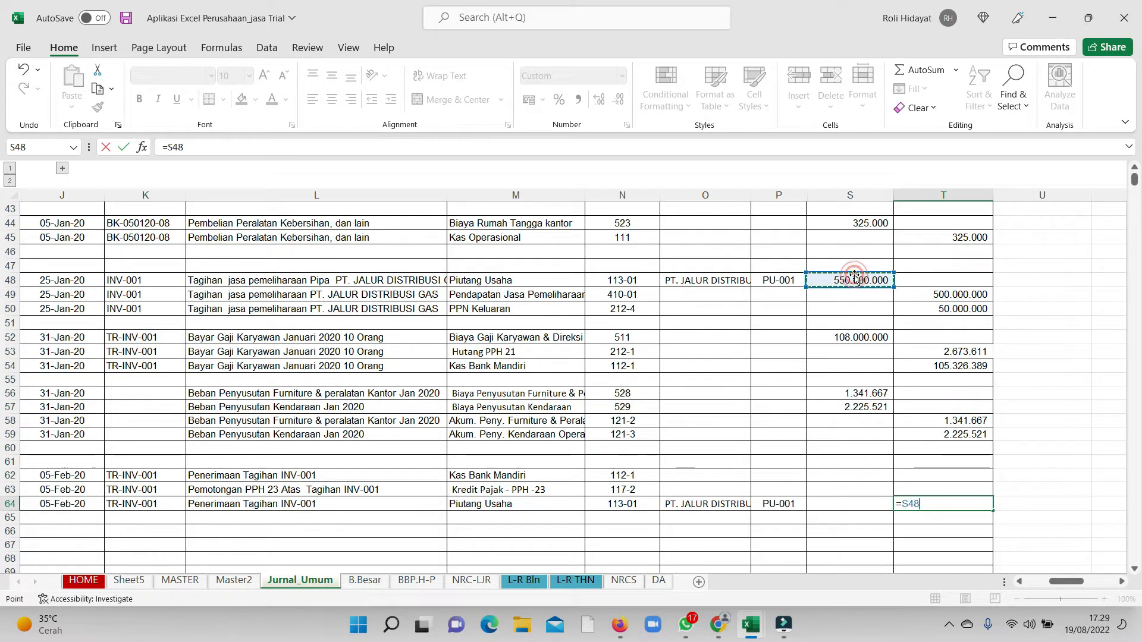
key("Return")
Step: Calculate the PPH 23 debit in S63 as 2% of the service revenue with =T49*2%
left_click(849, 475)
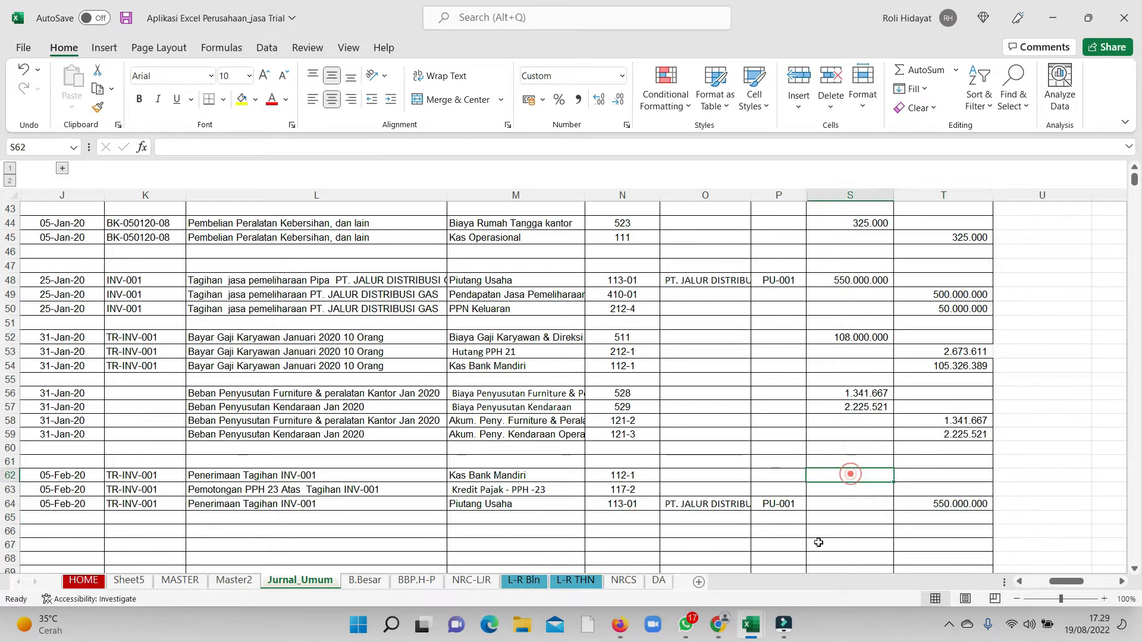
left_click(849, 487)
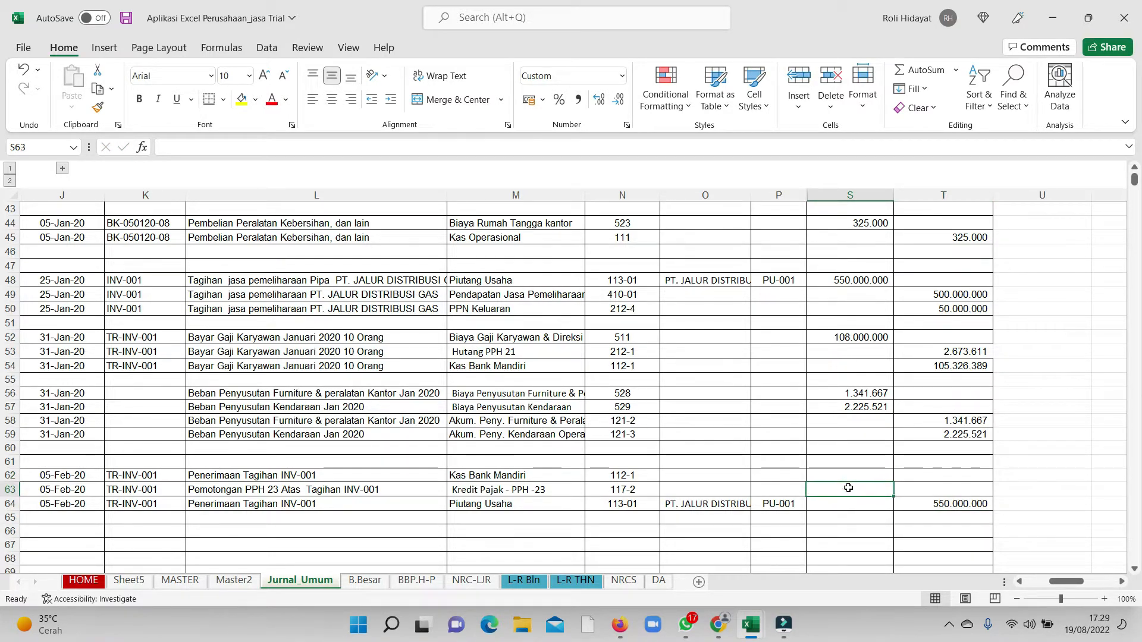
type("=")
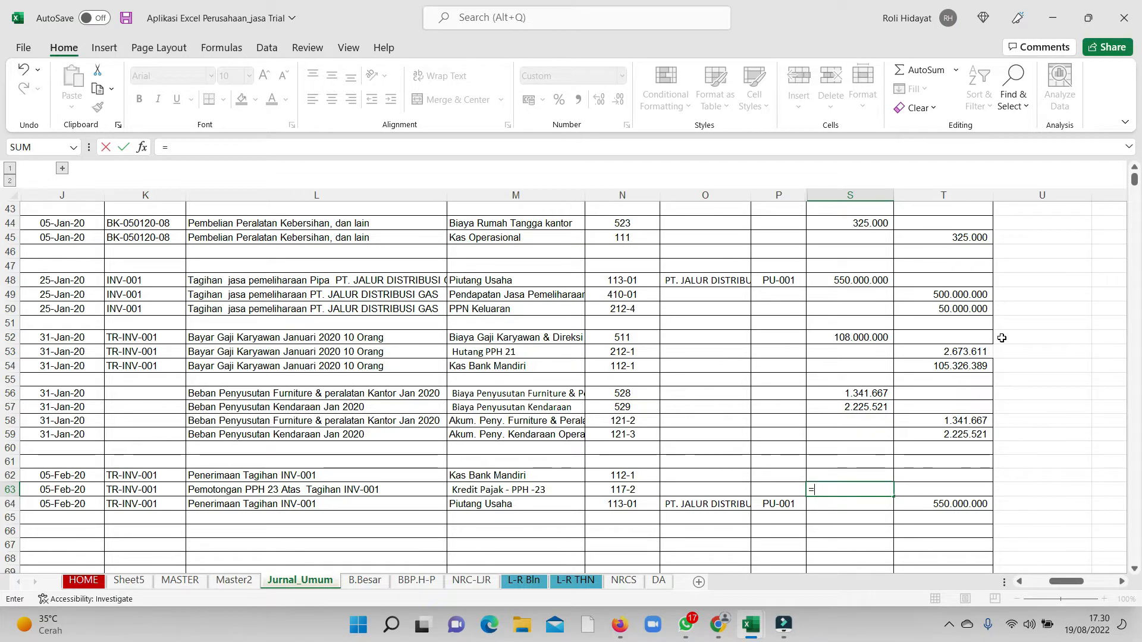
left_click(960, 294)
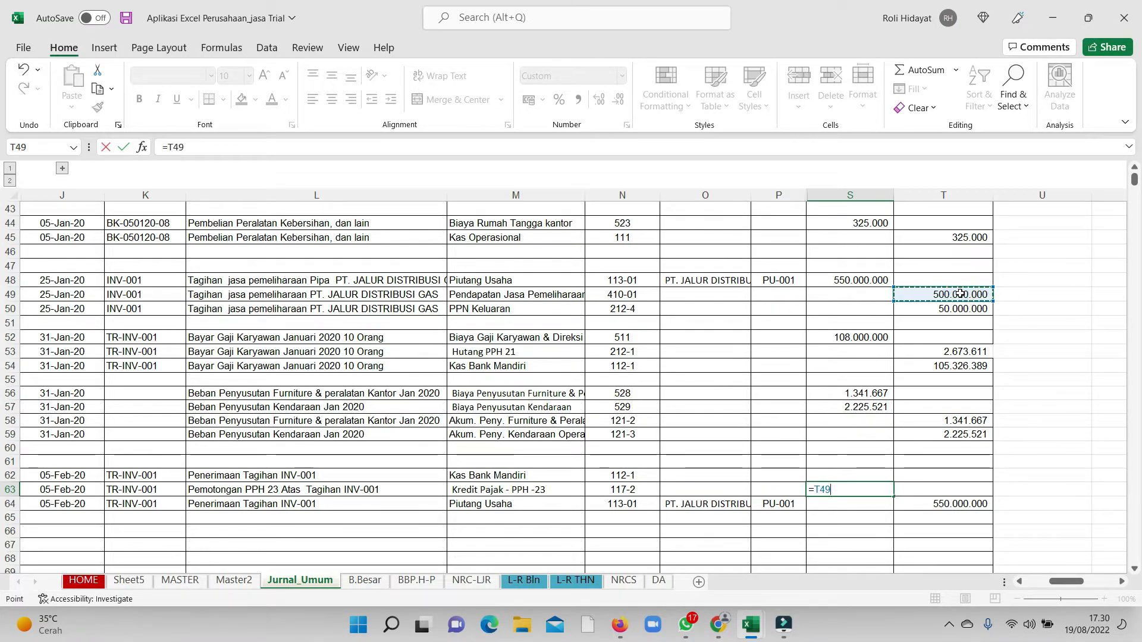
type("*2%")
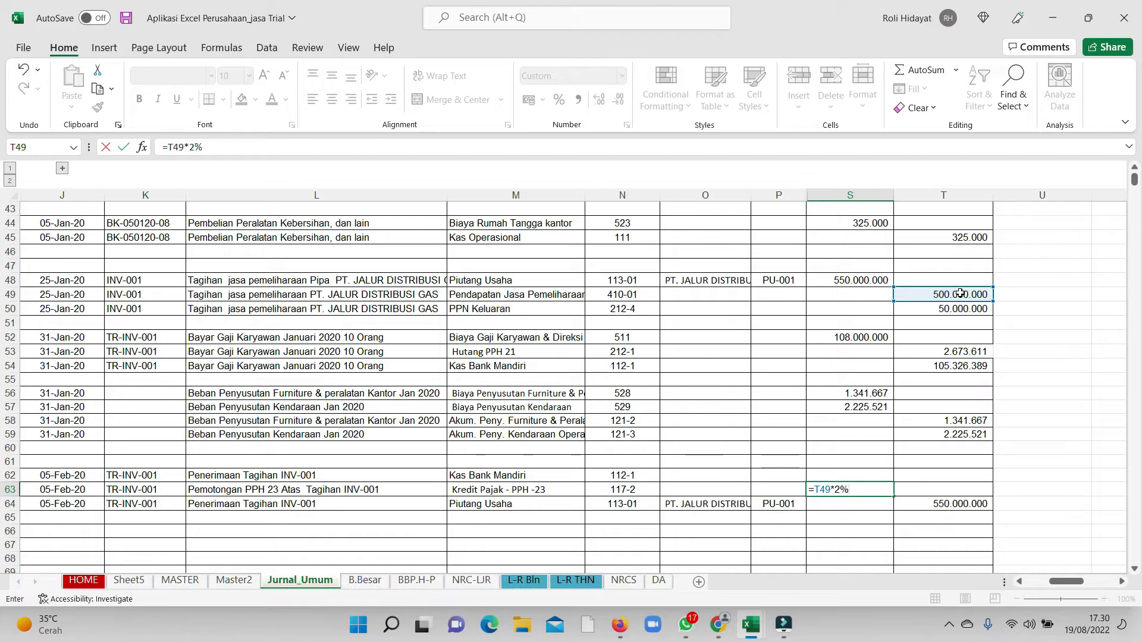
key("Return")
Step: Calculate the bank receipt debit in S62 as the receivable minus the withheld tax with =T64-S63
left_click(843, 464)
left_click(844, 474)
type("=")
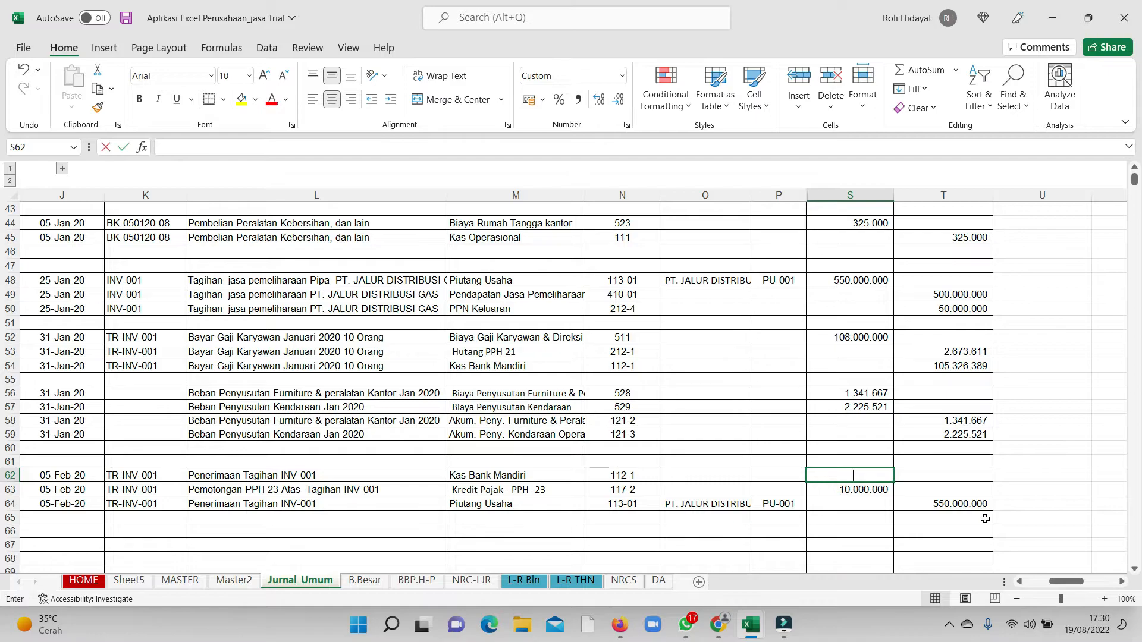
left_click(963, 503)
type("-")
left_click(870, 489)
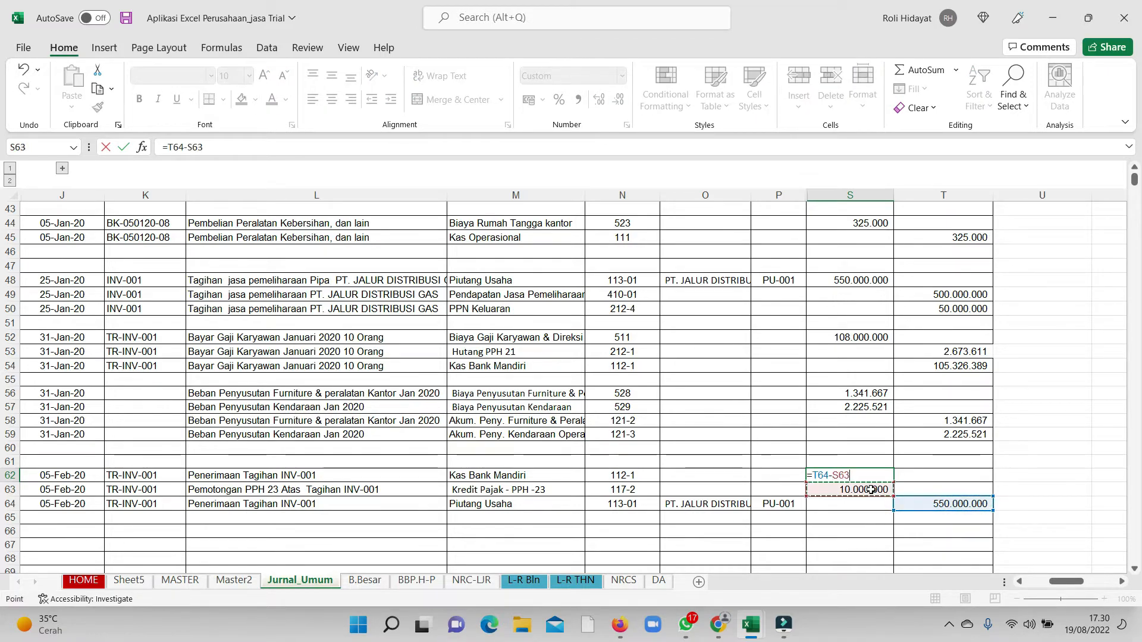
key("Return")
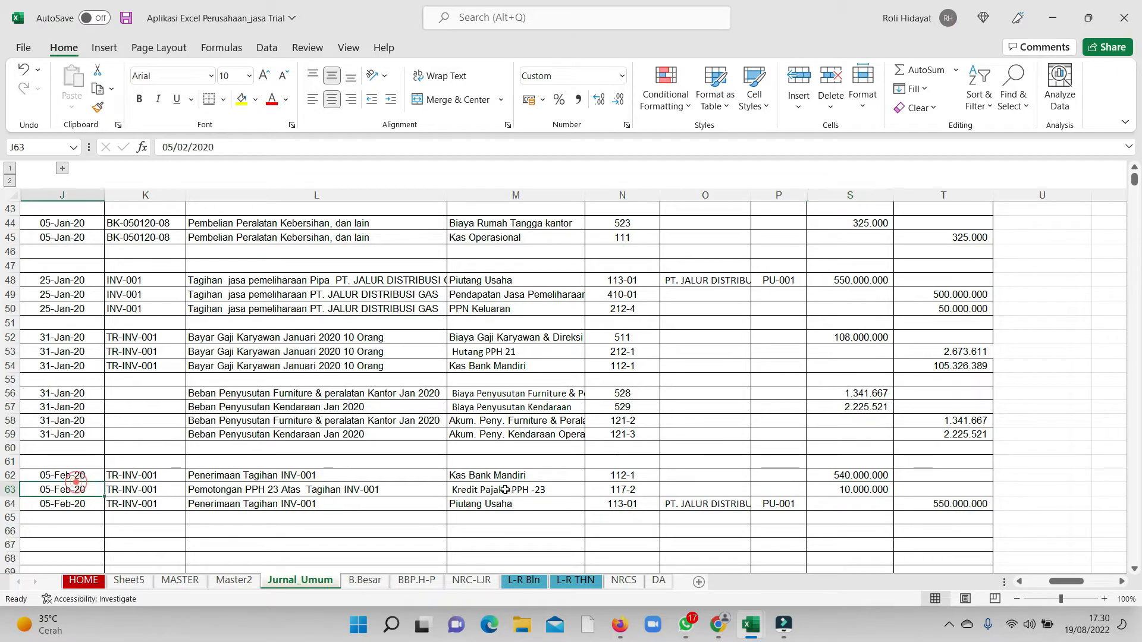
Step: Open the BBP.H-P subsidiary ledger and check the INV-001 receipt and balance for PT. JALUR DISTRIBUSI GAS
left_click(780, 515)
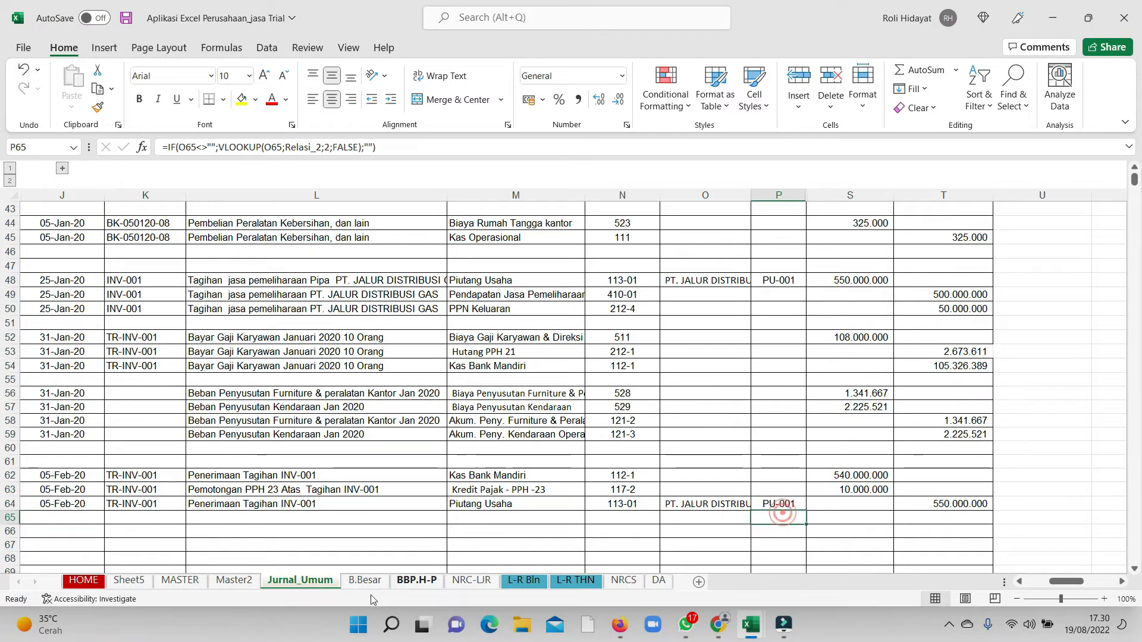
left_click(415, 581)
left_click(649, 433)
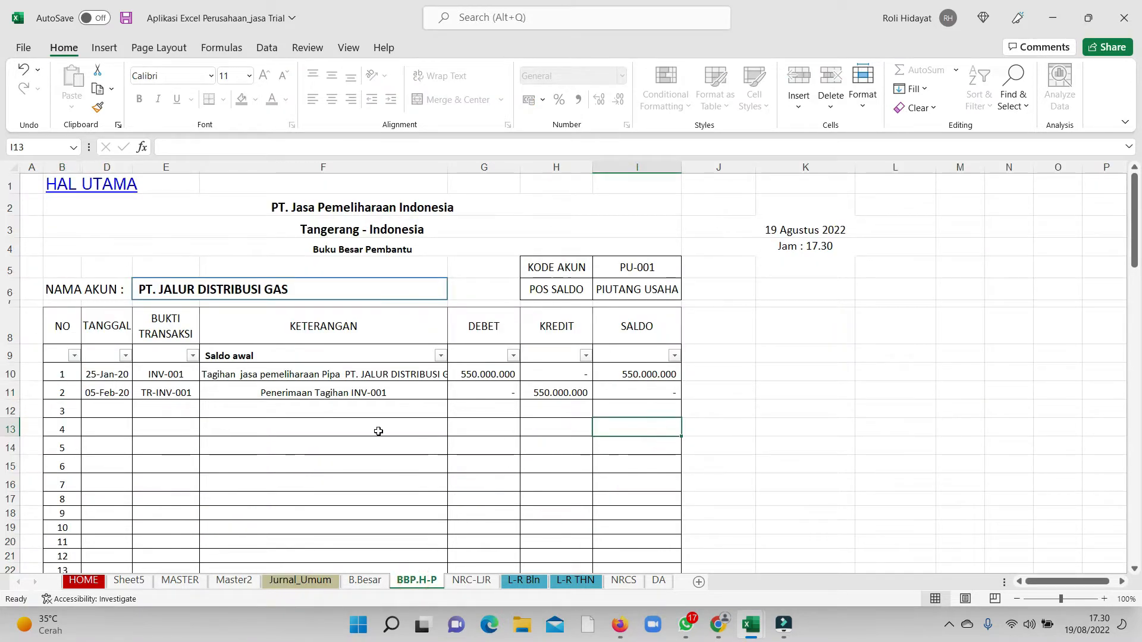
Step: Review the Piutang Usaha and Kredit Pajak - PPH -23 lines on the NRCS balance sheet
left_click(627, 581)
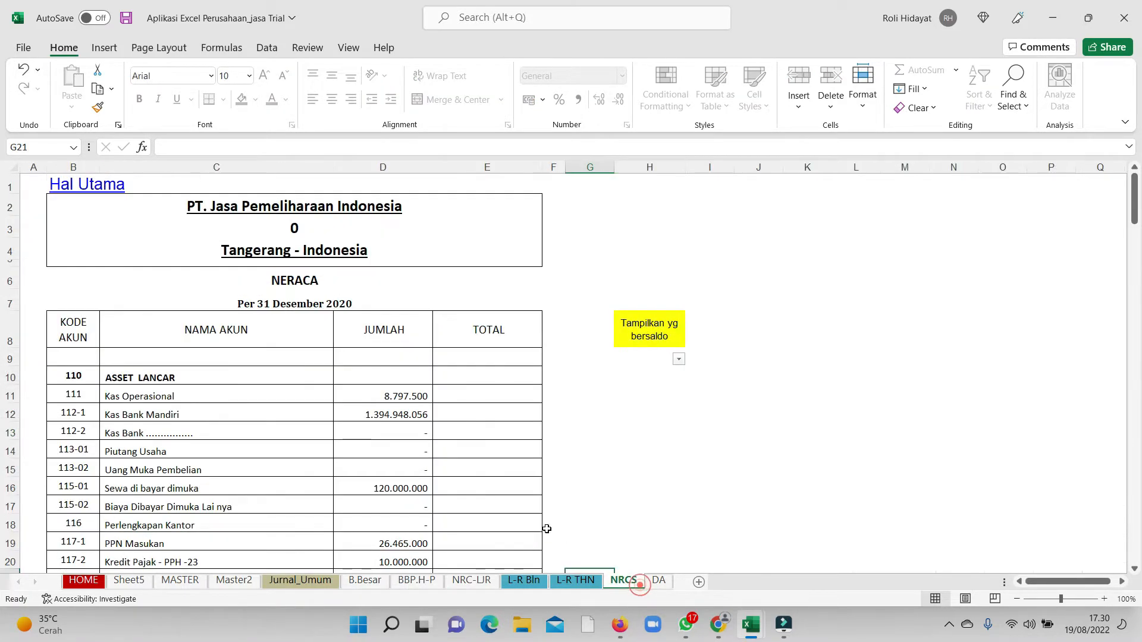
left_click_drag(131, 428, 366, 476)
scroll(375, 466, "down", 2)
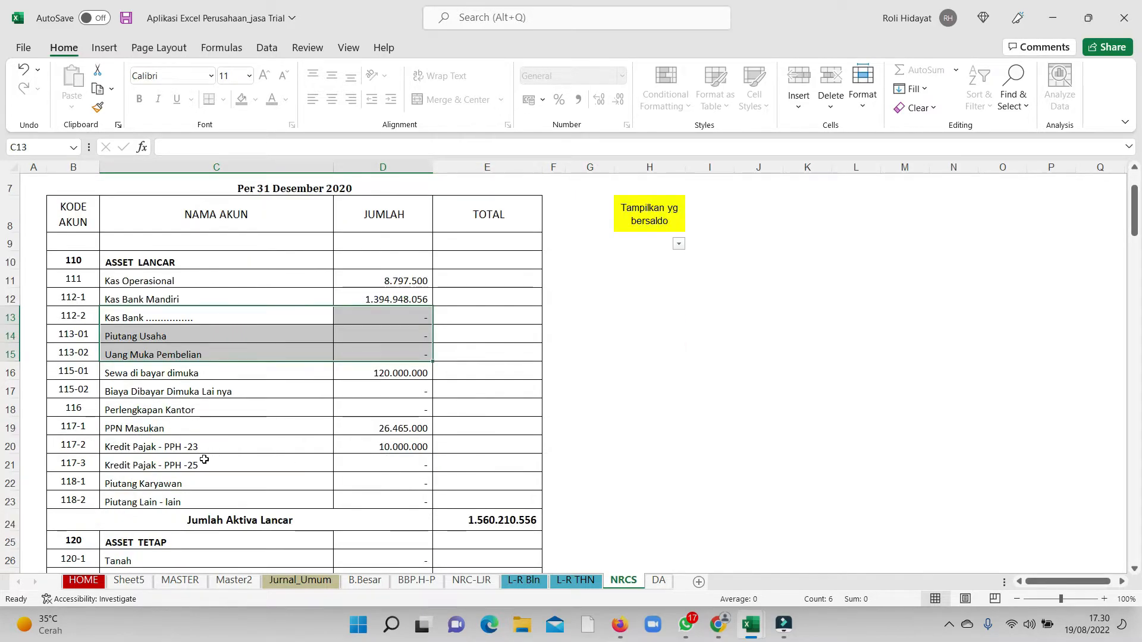
left_click_drag(123, 445, 444, 440)
scroll(444, 471, "down", 3)
scroll(445, 472, "up", 5)
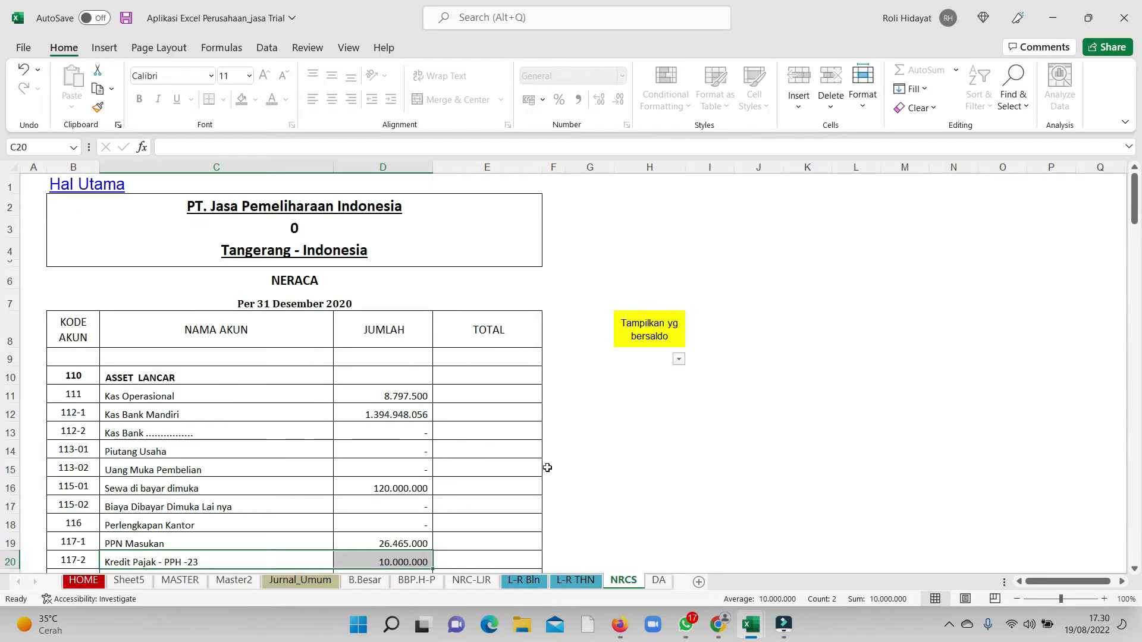
Step: Switch the B.Besar general ledger to the Kas Bank Mandiri account and review its capital deposit lines in rows 11 and 12
left_click(301, 580)
left_click(365, 580)
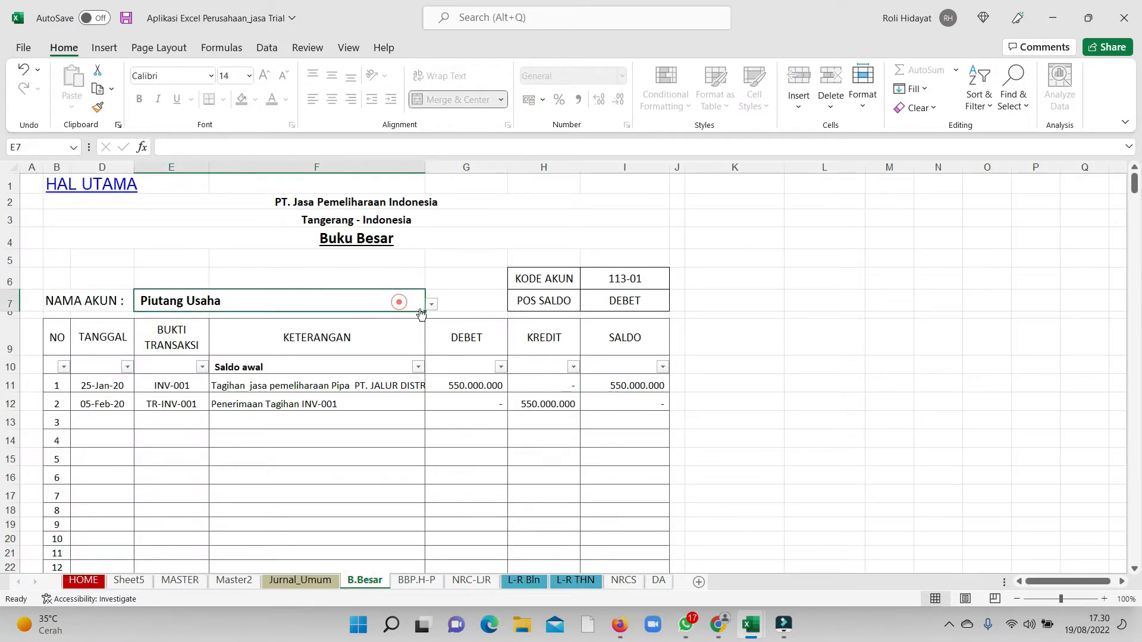
left_click(431, 304)
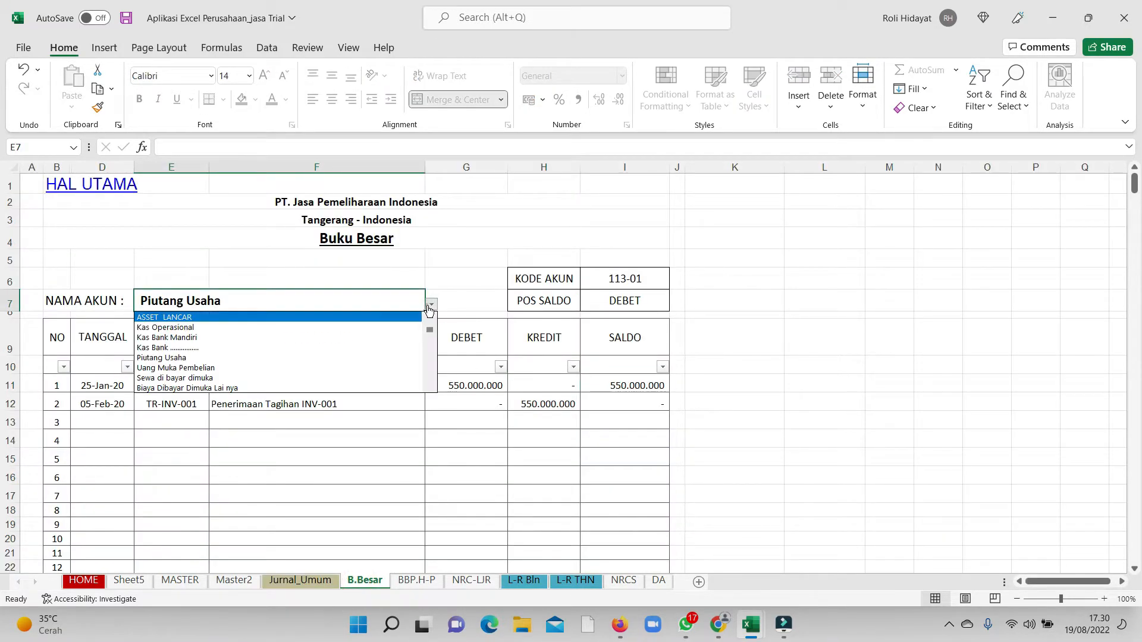
left_click(416, 337)
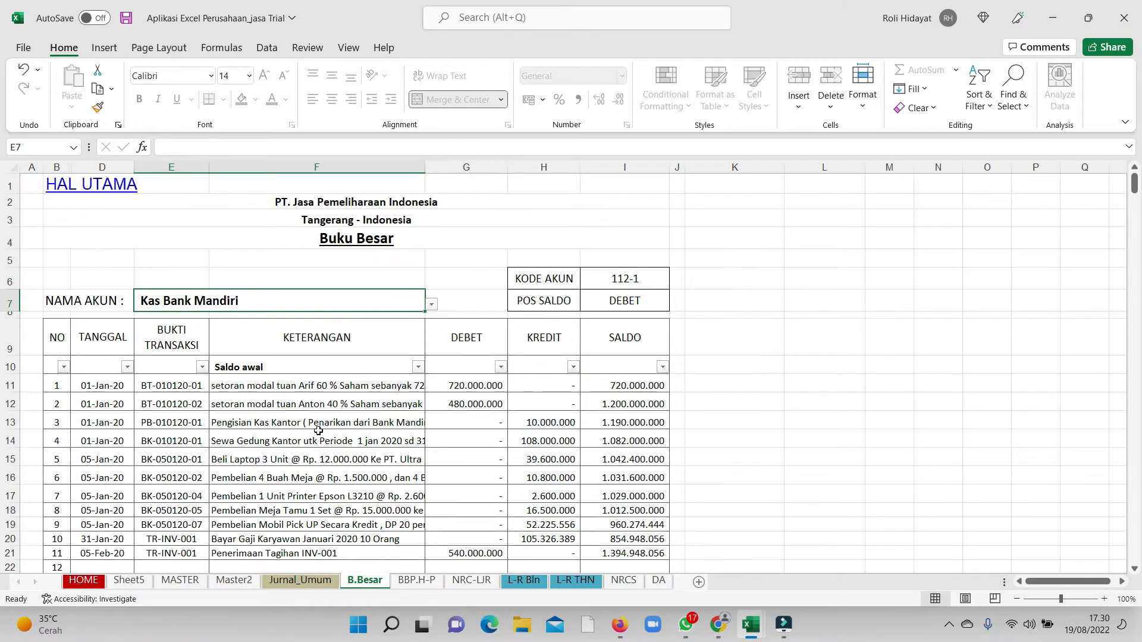
scroll(329, 461, "down", 1)
left_click(461, 332)
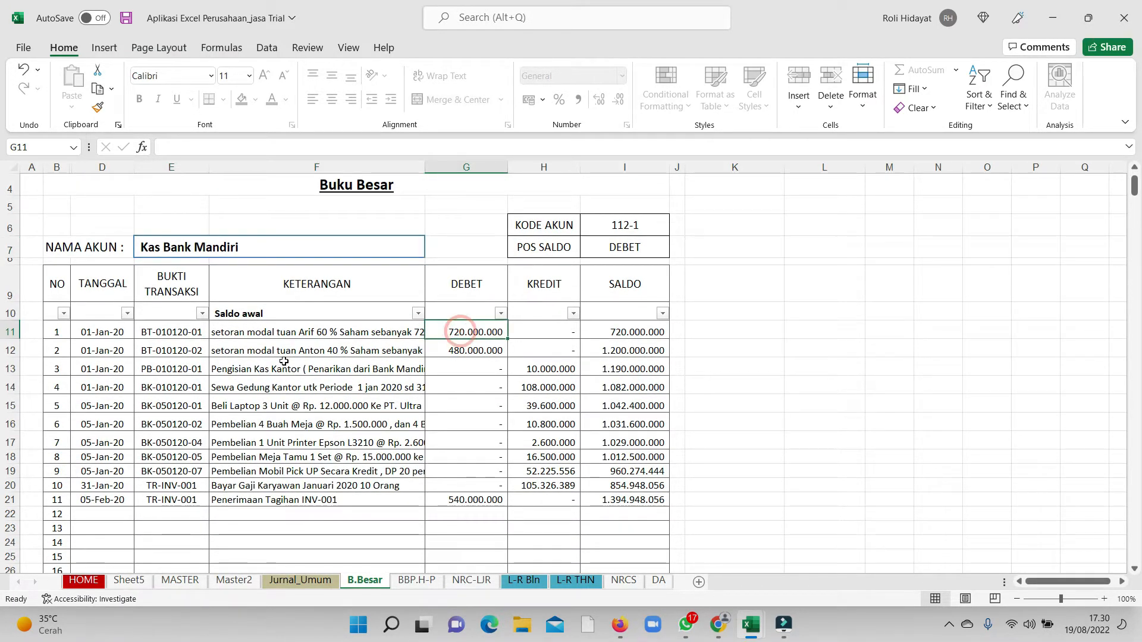
left_click(324, 350)
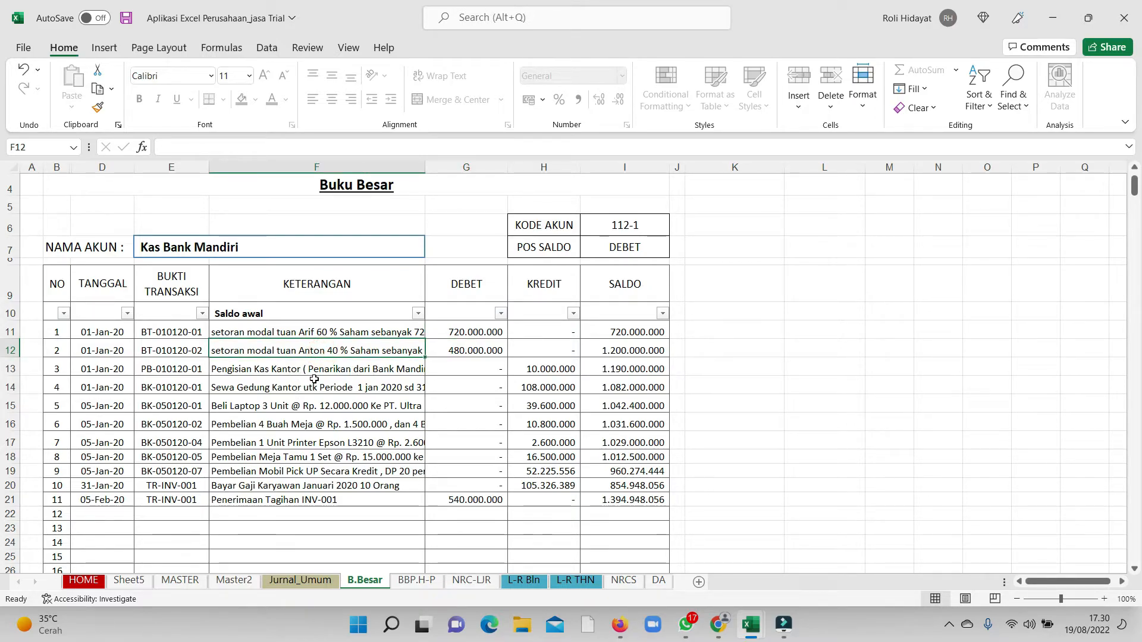
Step: Review the Kas Bank Mandiri ledger descriptions from row 13 down to the INV-001 receipt and its debit in row 21
left_click(359, 375)
left_click(278, 389)
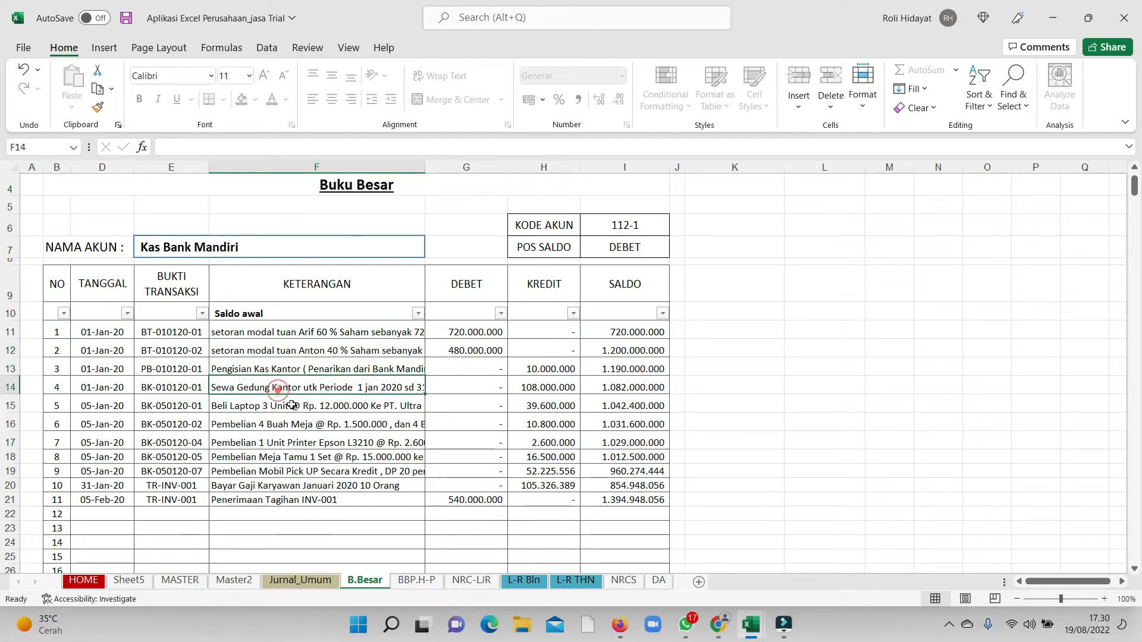
left_click(322, 405)
left_click(307, 424)
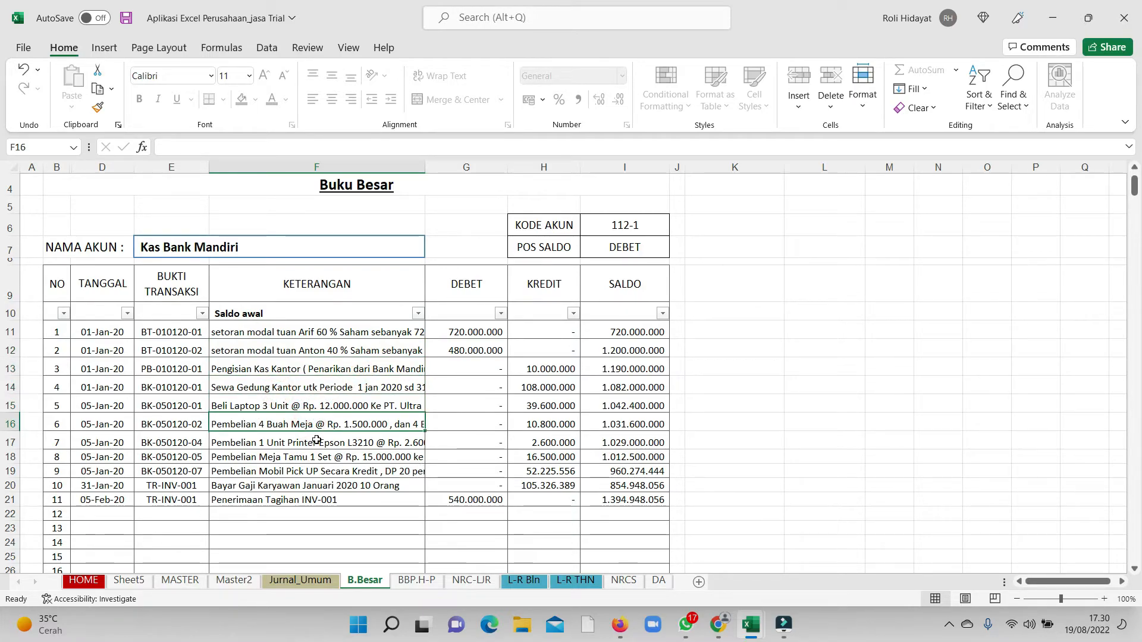
left_click(315, 440)
left_click(324, 455)
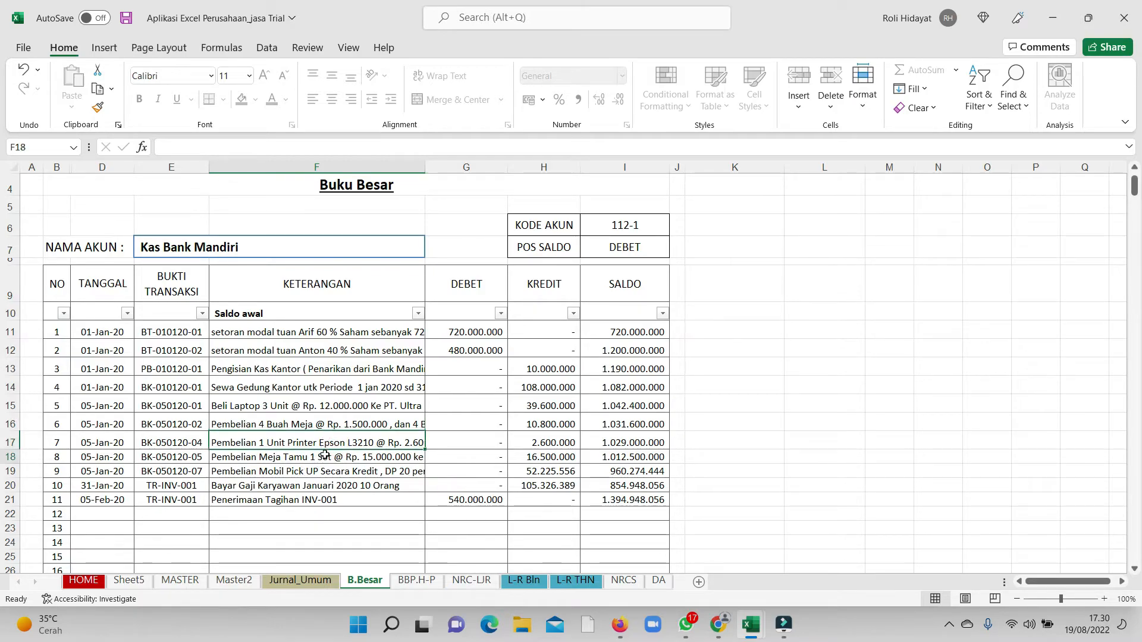
left_click(351, 472)
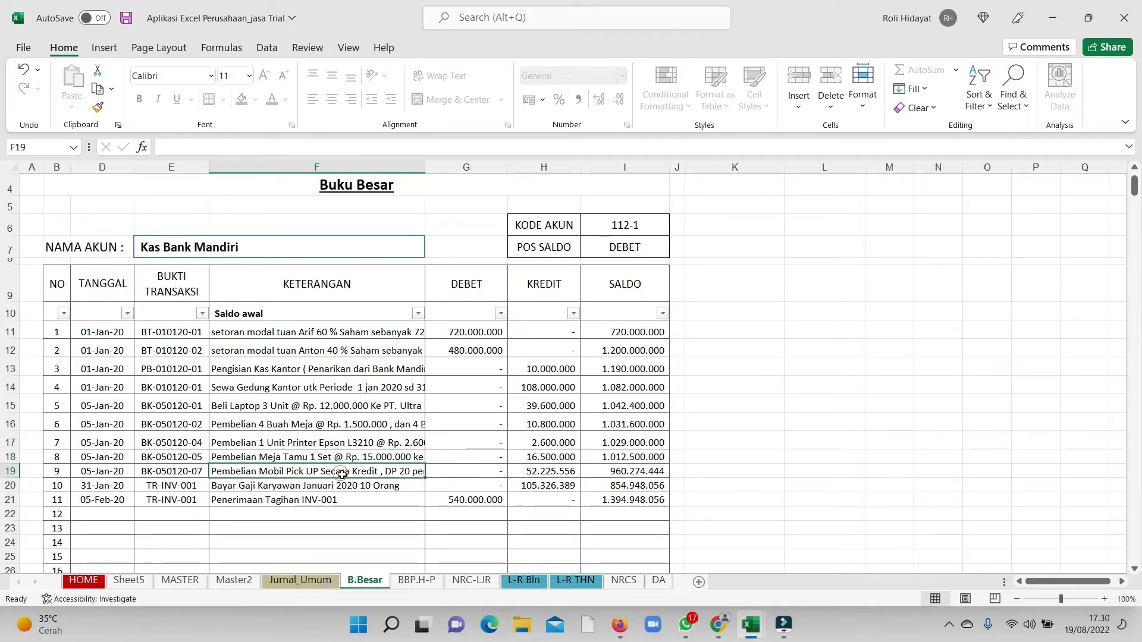
left_click(321, 486)
left_click(301, 500)
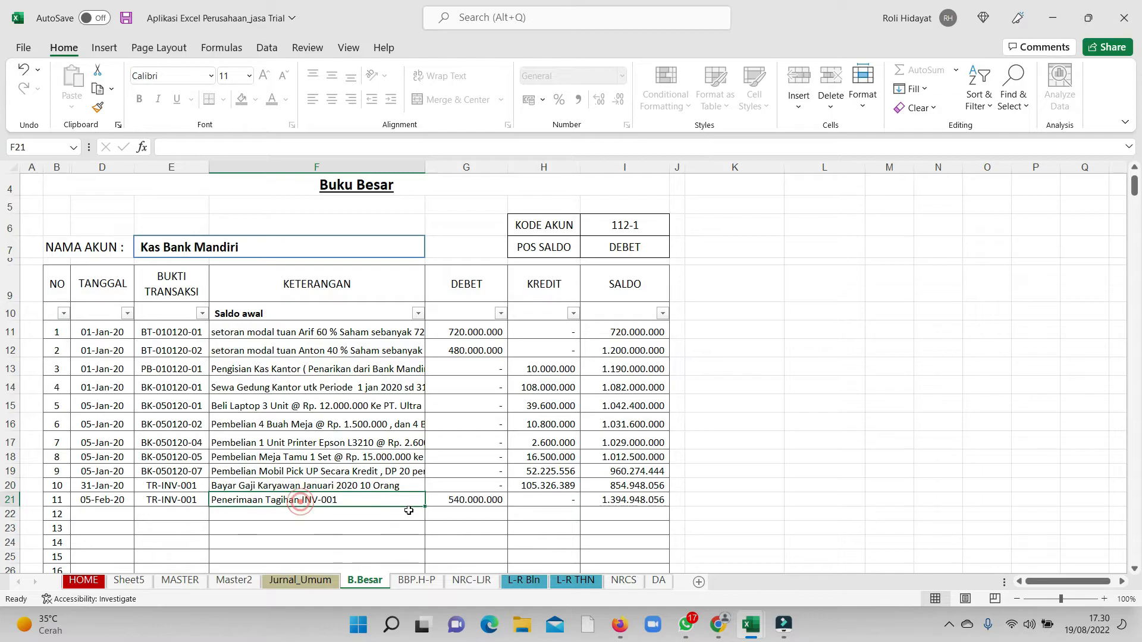
left_click(486, 501)
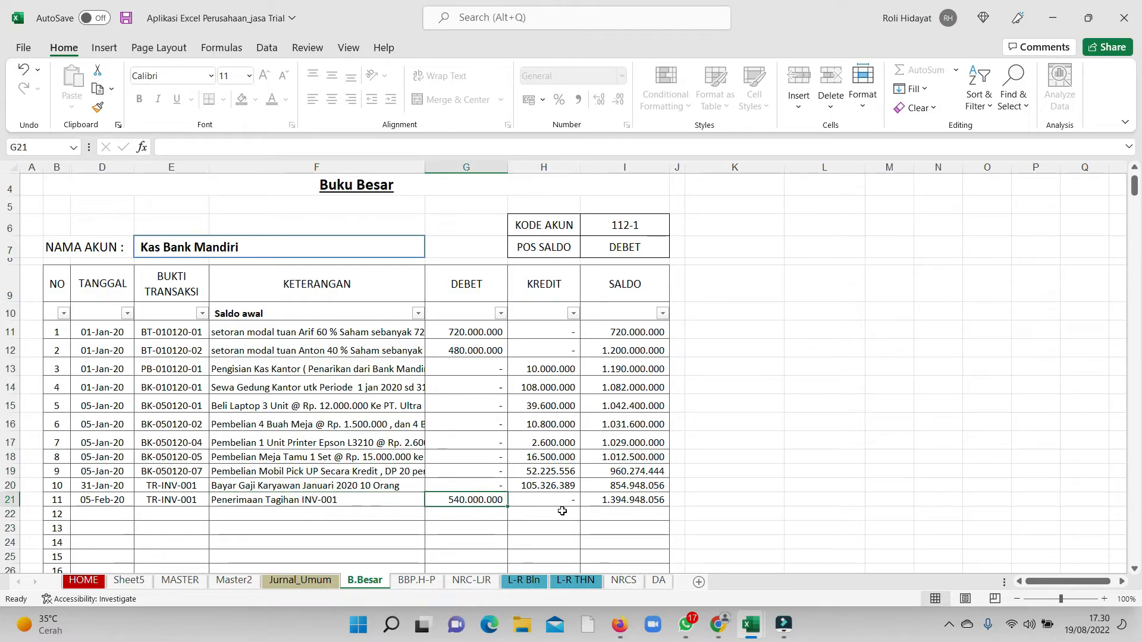
Step: Widen the KETERANGAN column F of the general ledger slightly to fit more of the transaction descriptions
scroll(105, 223, "up", 1)
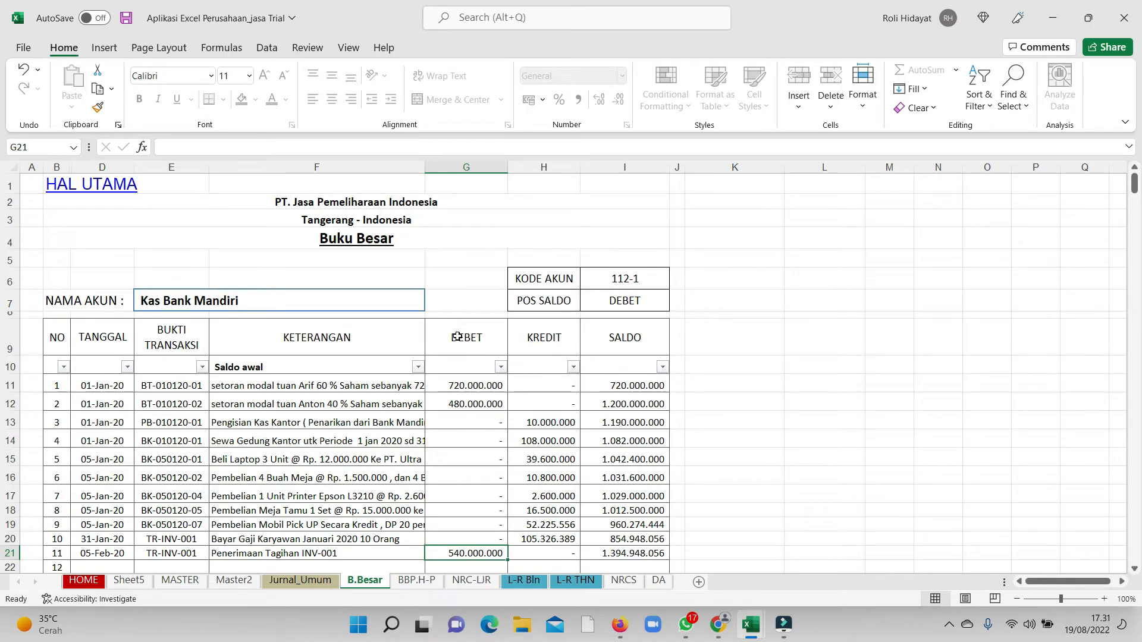
left_click_drag(425, 168, 436, 169)
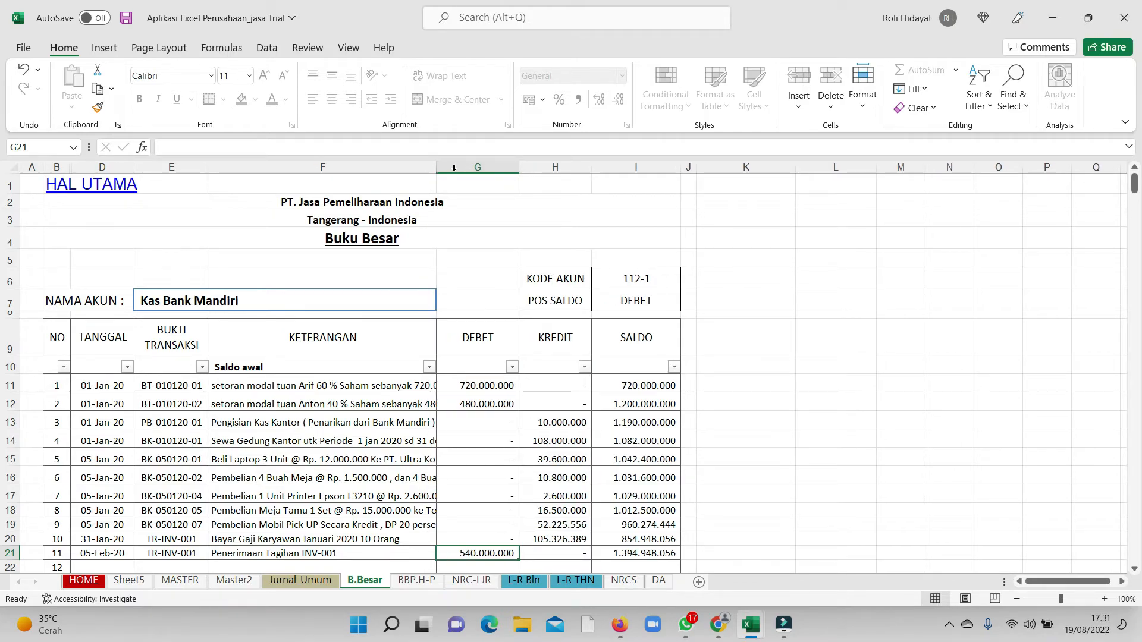
left_click(454, 168)
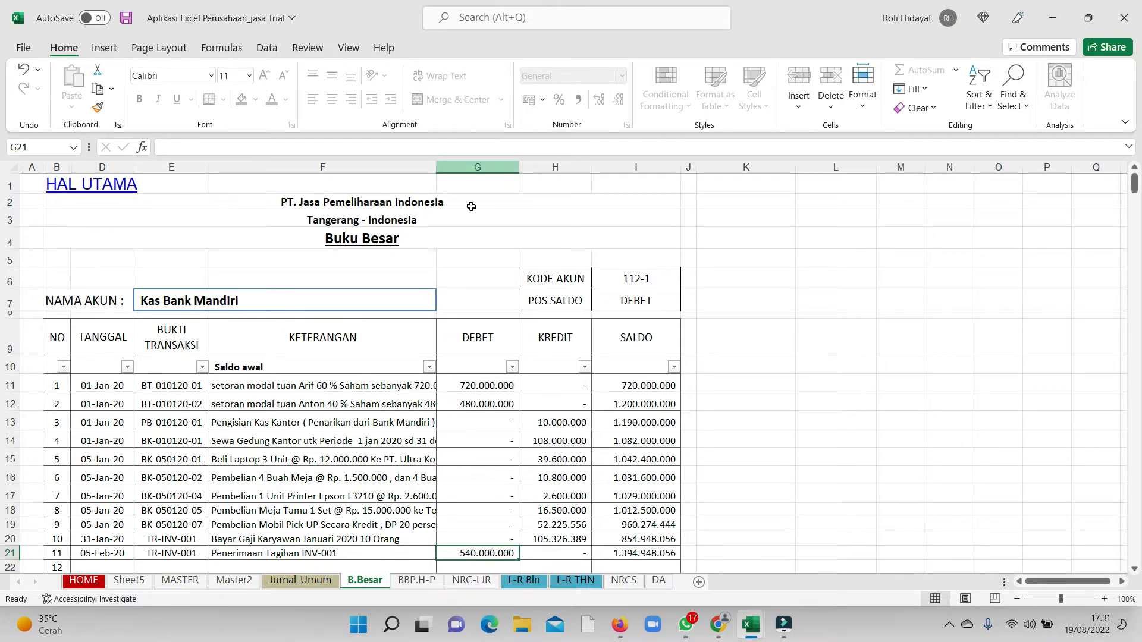